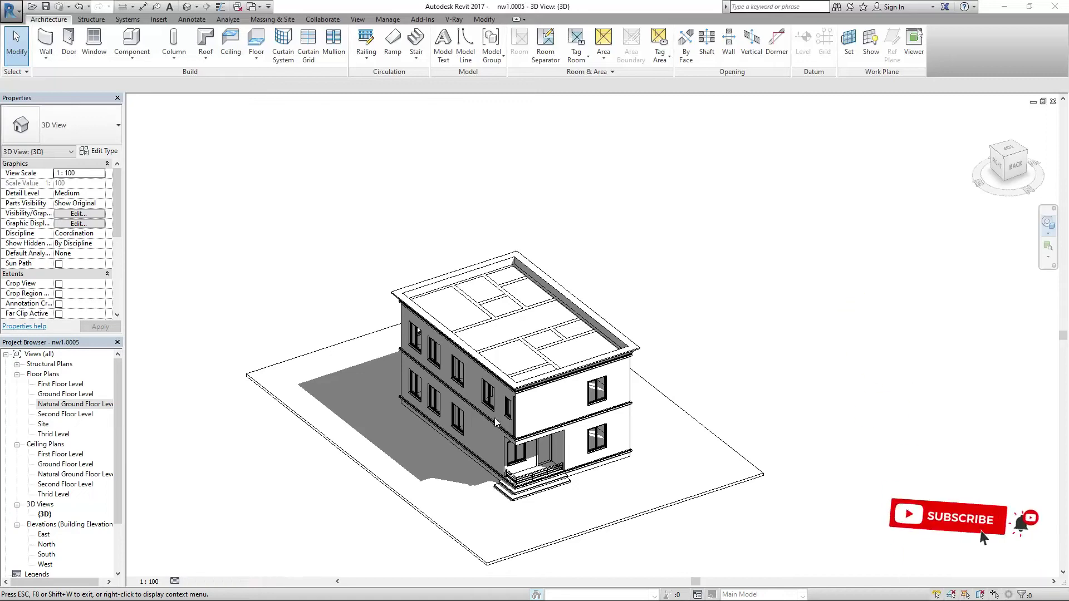
Set the 3D view of the house to a shaded visual style with shadows shown
{"action": "scroll", "coordinate": [563, 284], "scroll_direction": "down", "scroll_amount": 3}
{"action": "scroll", "coordinate": [523, 337], "scroll_direction": "up", "scroll_amount": 5}
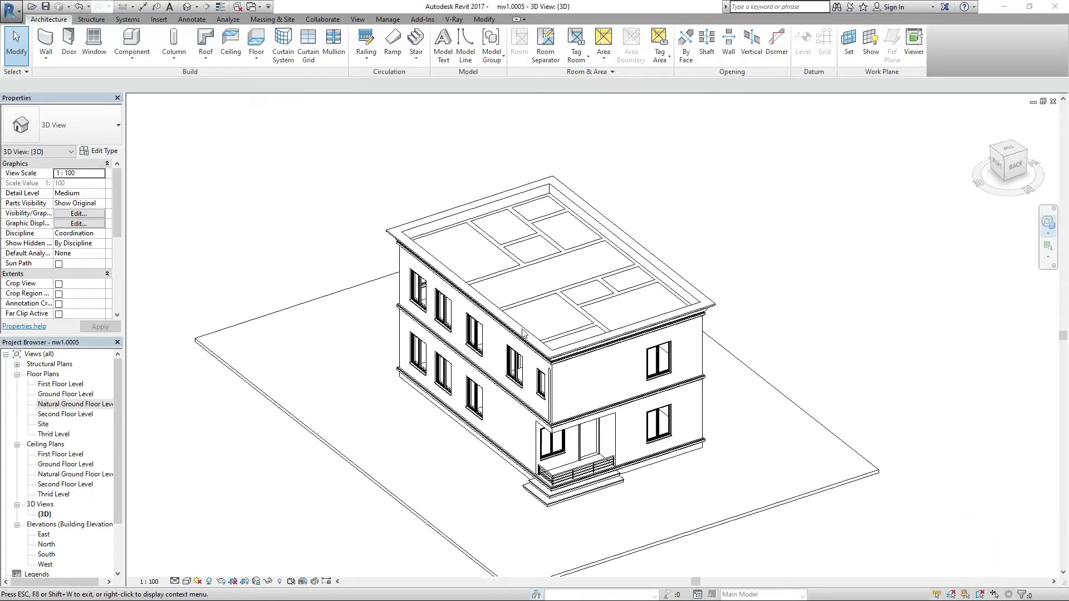
{"action": "left_click", "coordinate": [208, 581]}
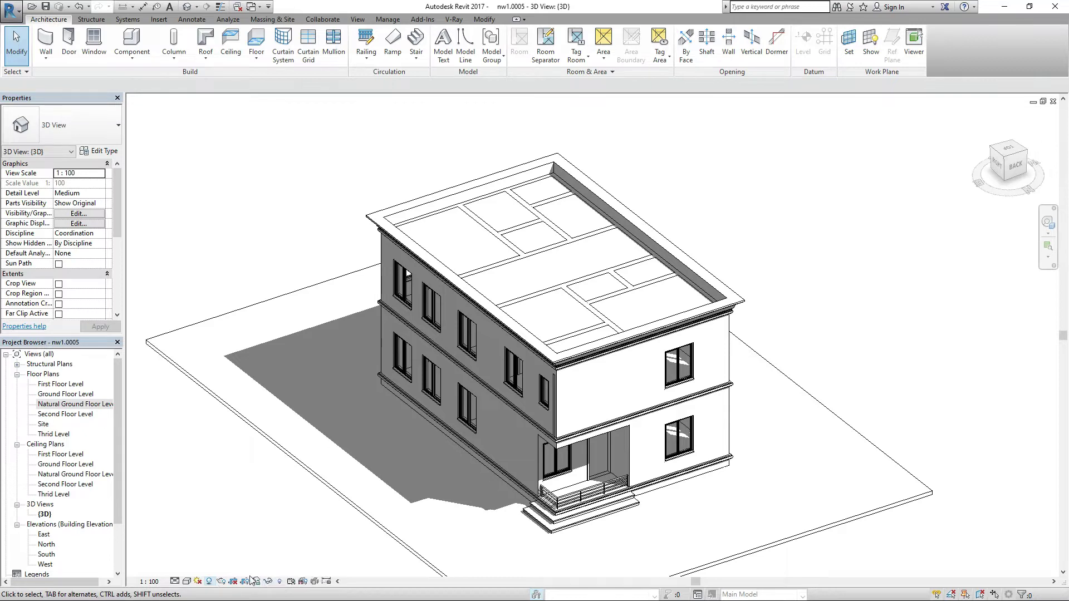
{"action": "left_click", "coordinate": [188, 581]}
{"action": "left_click", "coordinate": [209, 535]}
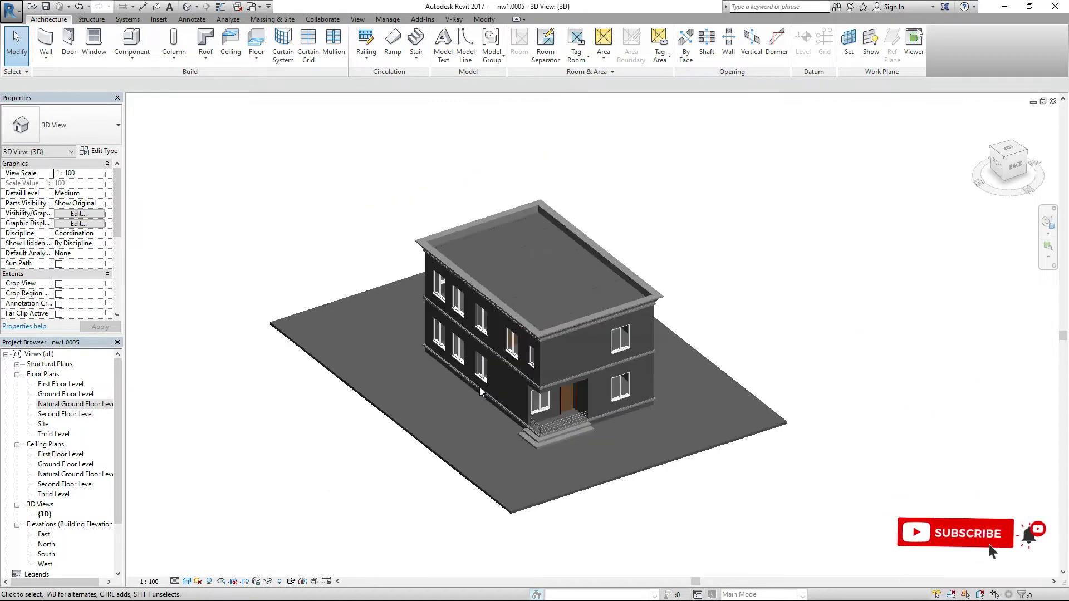
{"action": "middle_click_drag", "start_coordinate": [479, 391], "coordinate": [452, 257], "text": "shift"}
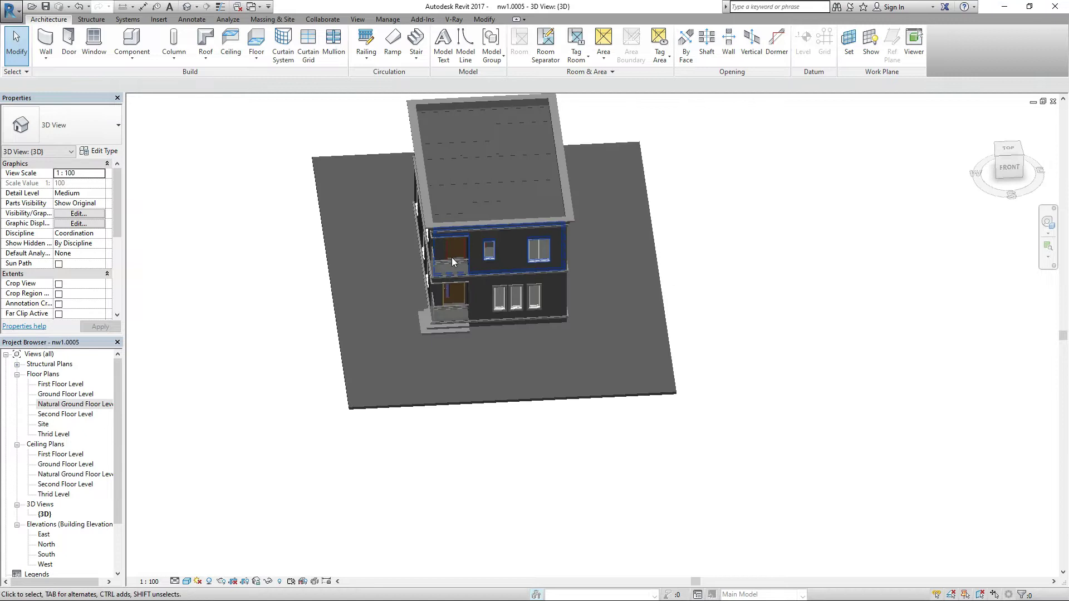
{"action": "middle_click_drag", "start_coordinate": [476, 306], "coordinate": [584, 385], "text": "shift"}
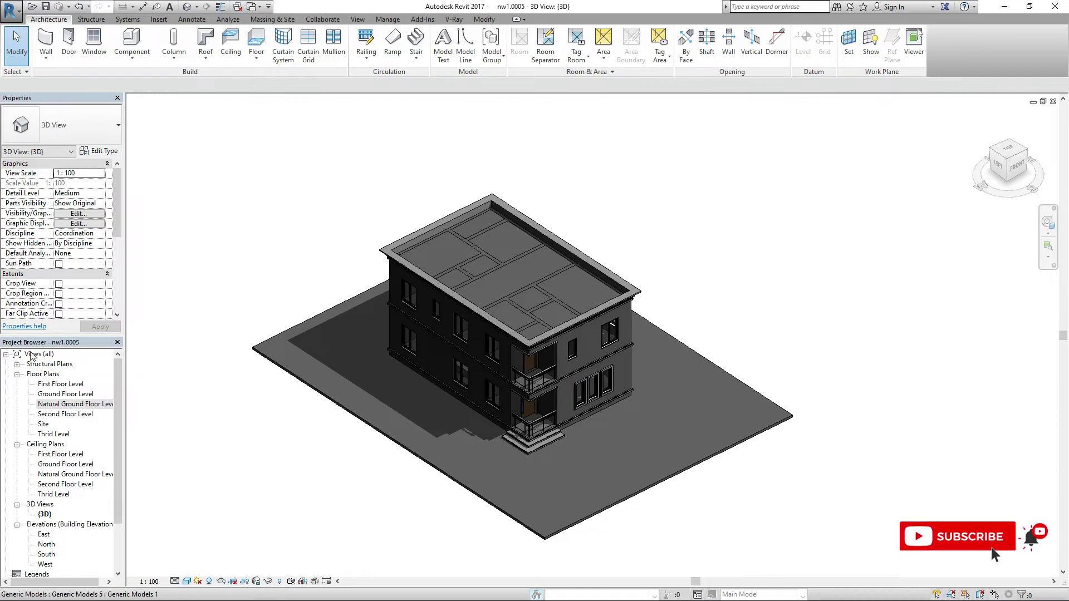
On the Second Floor Level plan, create a footprint roof from a rectangle about 8025 x 12225 mm along the outer edges, leaving the walls unattached
{"action": "left_click", "coordinate": [68, 404]}
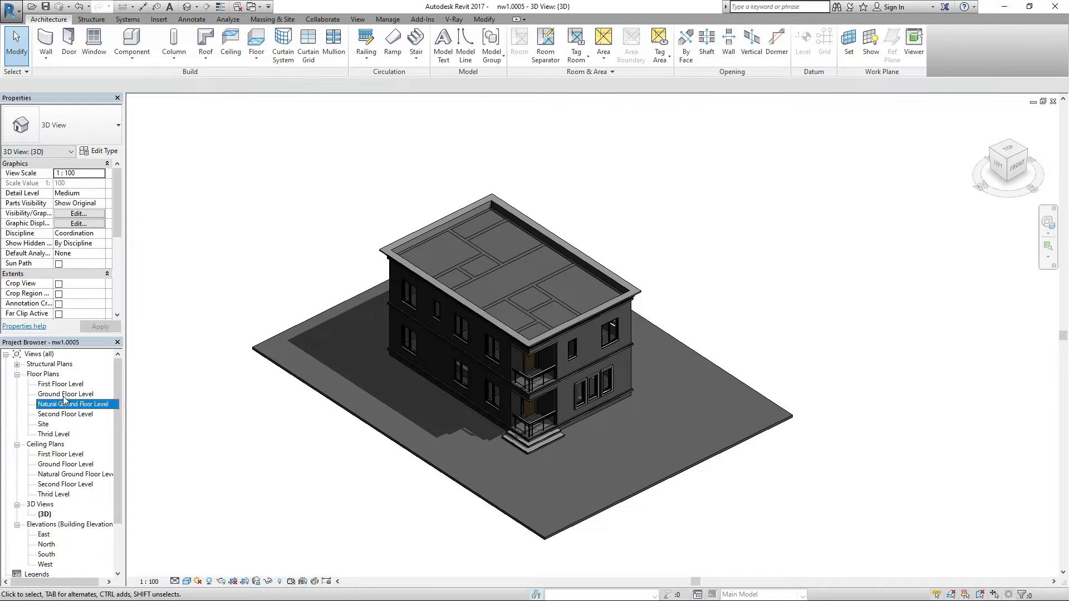
{"action": "double_click", "coordinate": [63, 414]}
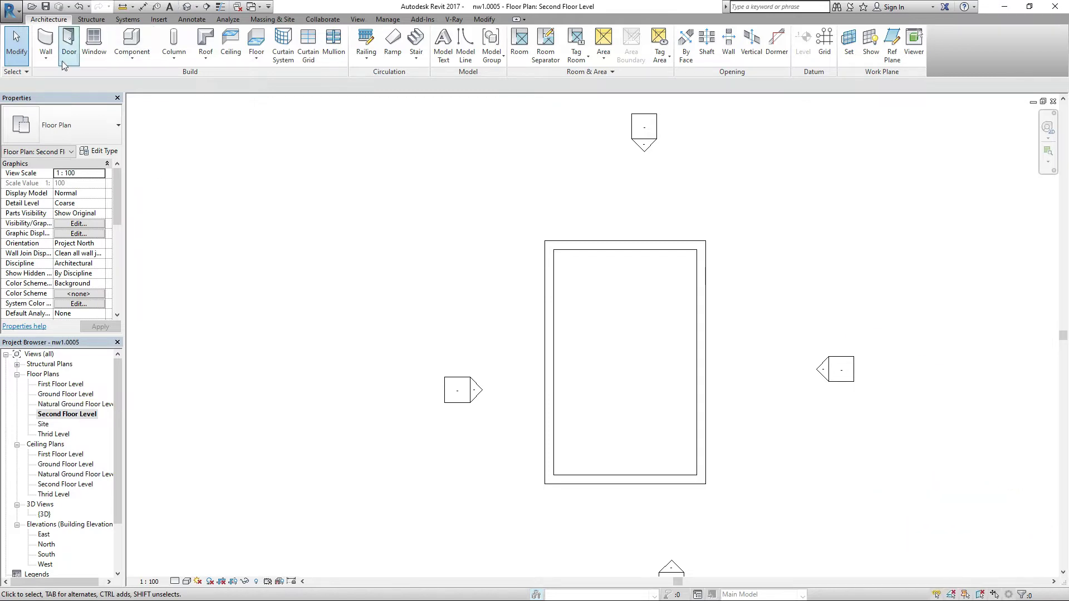
{"action": "left_click", "coordinate": [210, 38]}
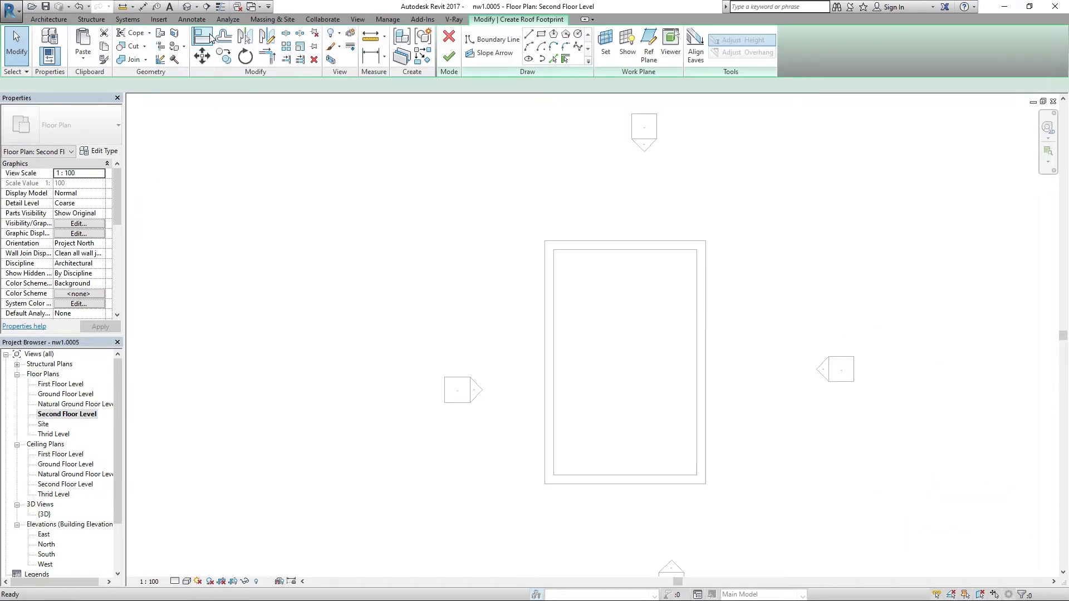
{"action": "left_click", "coordinate": [541, 36]}
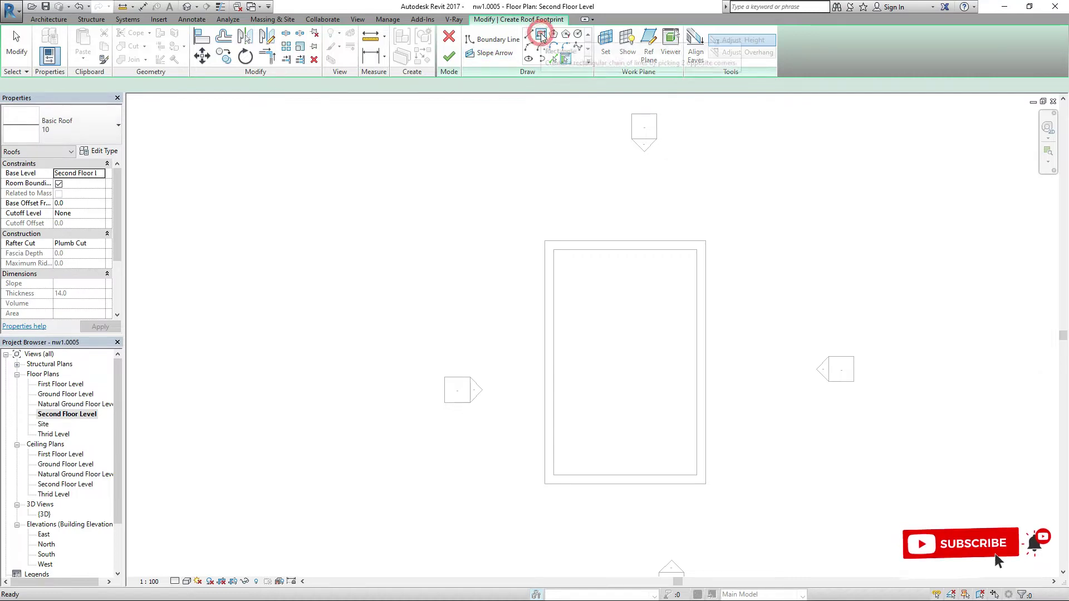
{"action": "left_click", "coordinate": [544, 242]}
{"action": "left_click", "coordinate": [703, 482]}
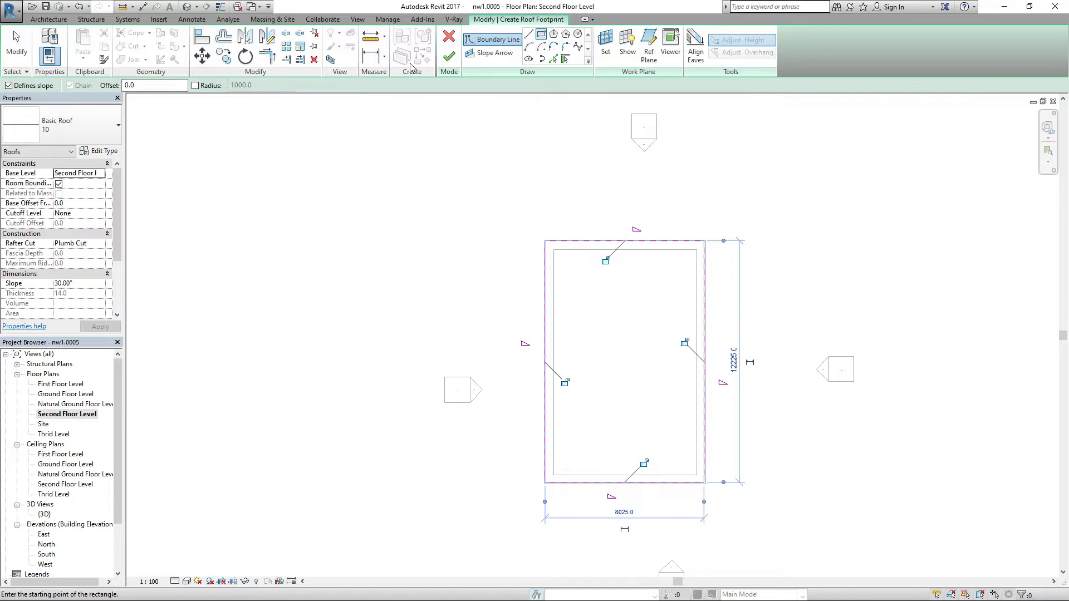
{"action": "left_click", "coordinate": [448, 56]}
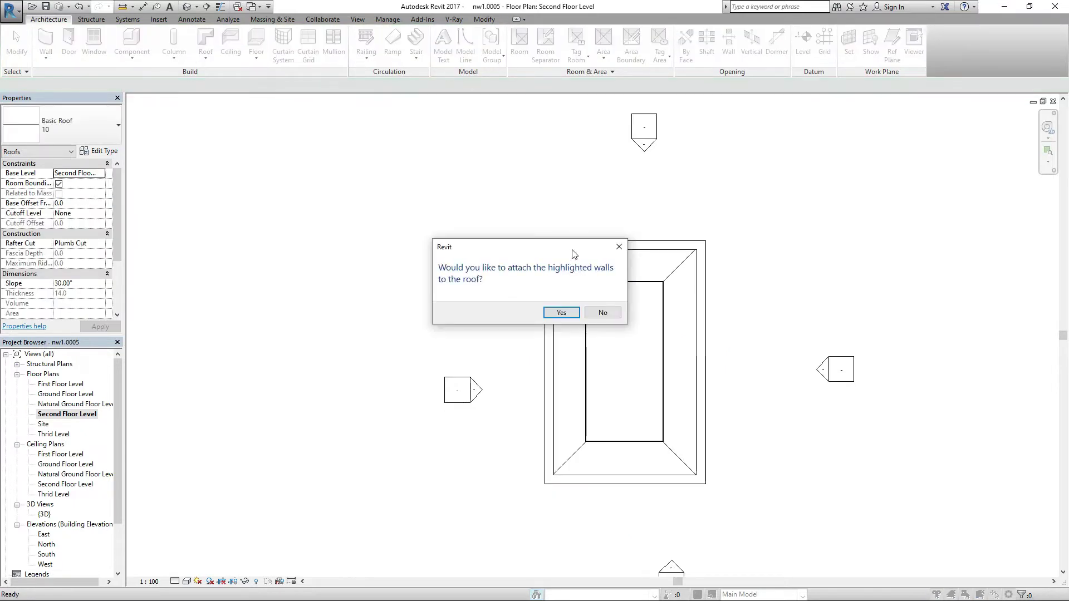
{"action": "left_click", "coordinate": [603, 312]}
In the 3D view, move the roof up 450 mm so its lower corner meets the upper corner of the surrounding cornice
{"action": "left_click", "coordinate": [591, 283]}
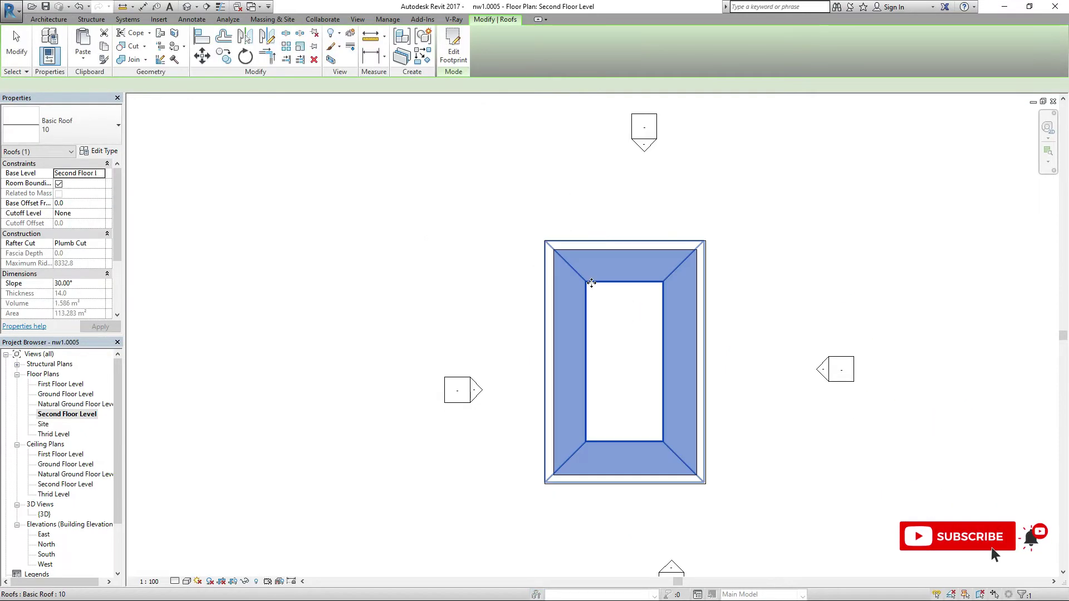
{"action": "left_click", "coordinate": [187, 7]}
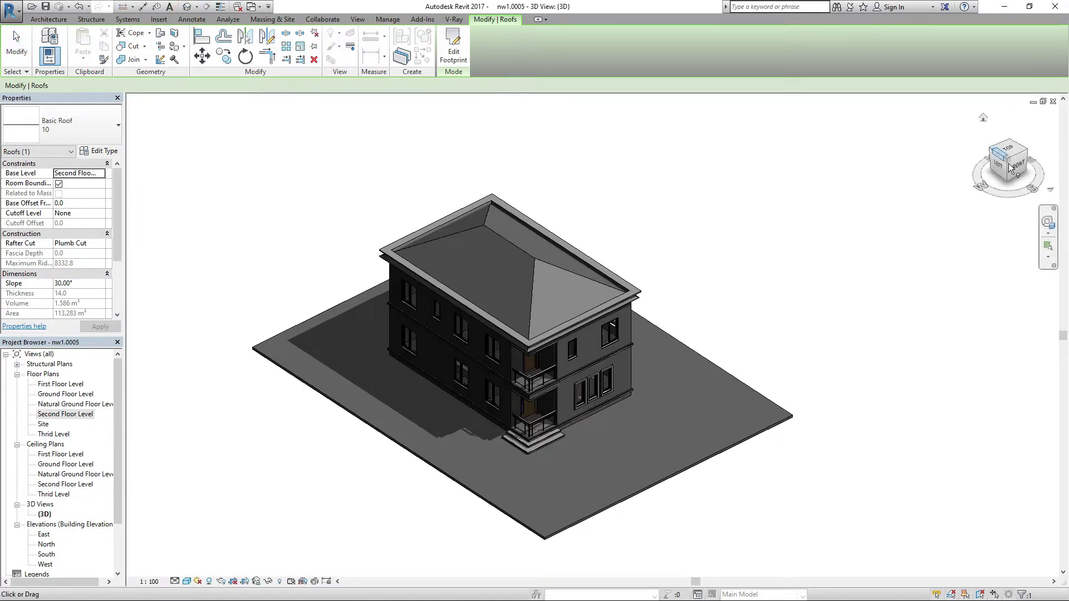
{"action": "key", "text": "Escape"}
{"action": "middle_click_drag", "start_coordinate": [643, 347], "coordinate": [629, 252], "text": "shift"}
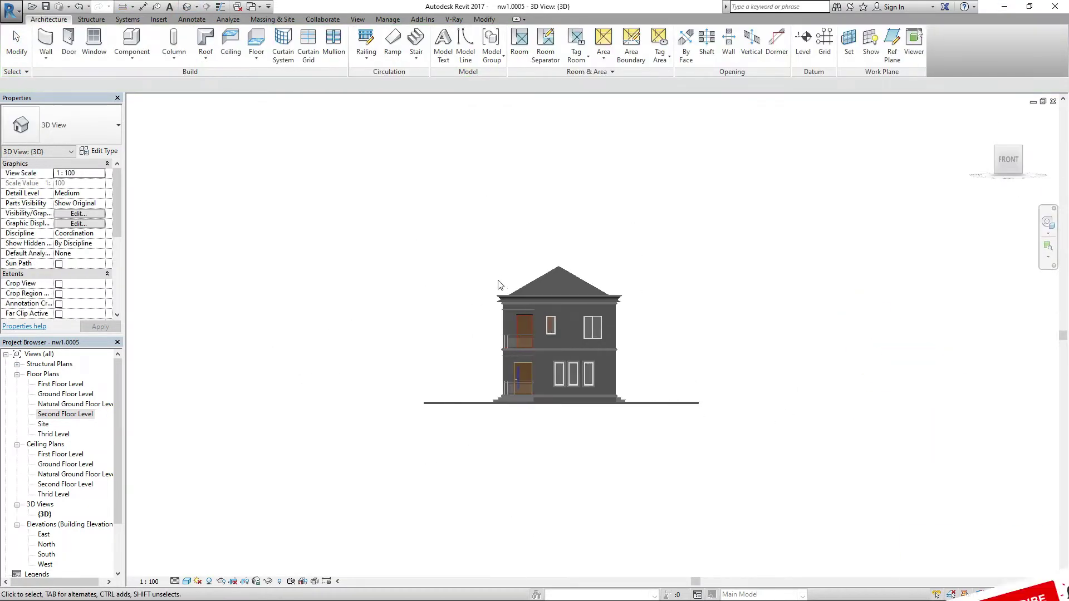
{"action": "scroll", "coordinate": [556, 273], "scroll_direction": "up", "scroll_amount": 6}
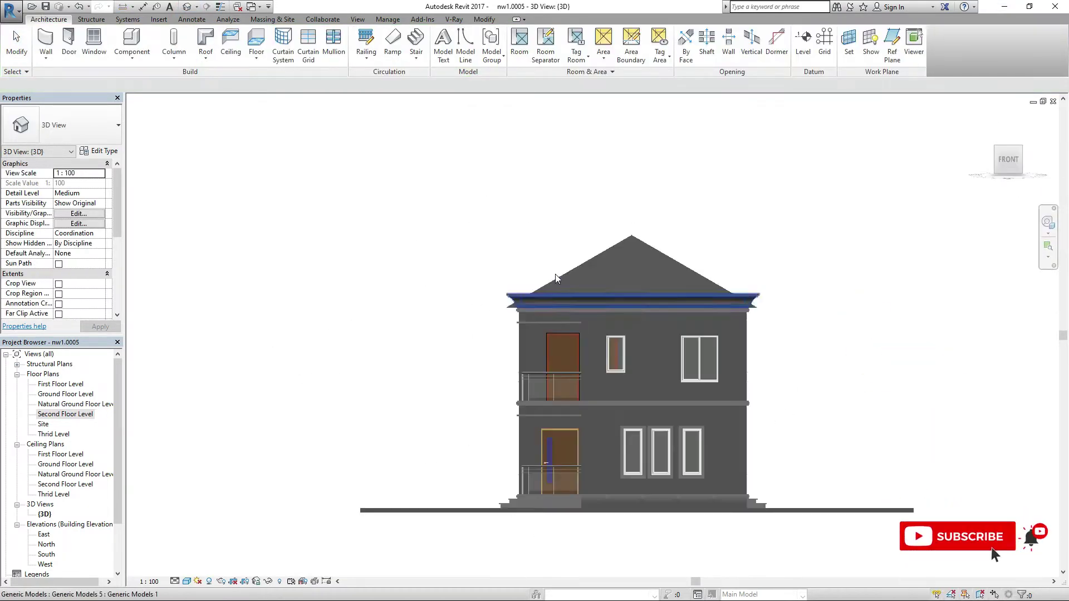
{"action": "left_click", "coordinate": [559, 279]}
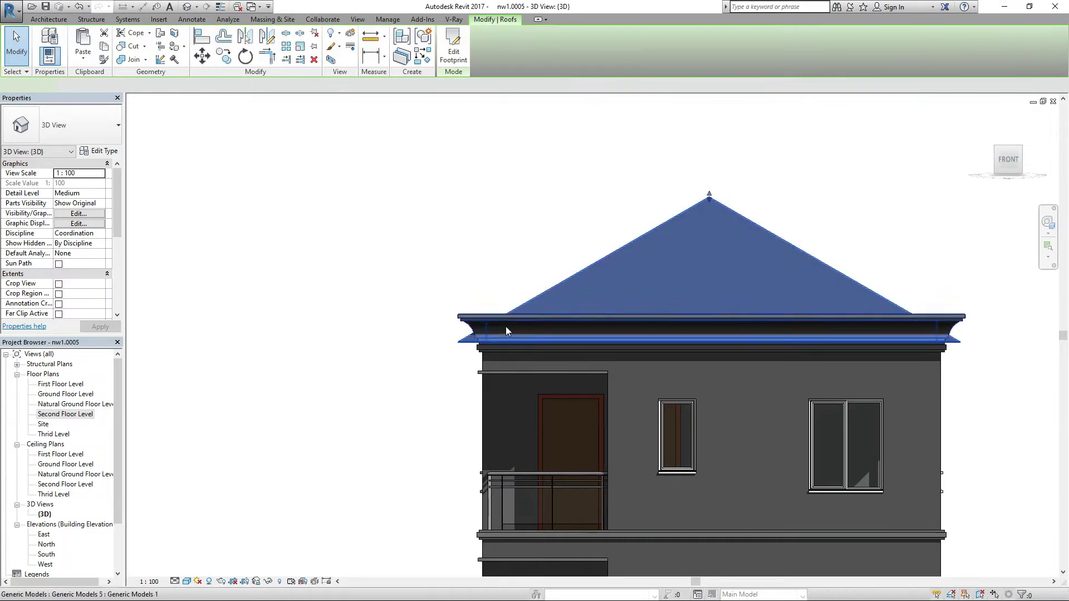
{"action": "key", "text": "m"}
{"action": "key", "text": "v"}
{"action": "left_click", "coordinate": [456, 340]}
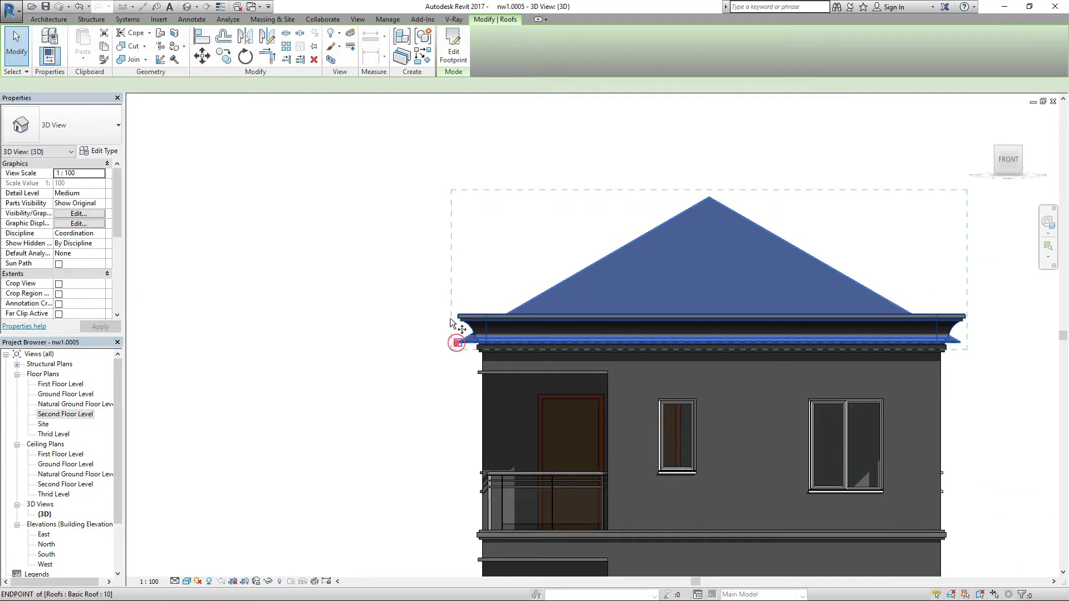
{"action": "scroll", "coordinate": [456, 337], "scroll_direction": "up", "scroll_amount": 3}
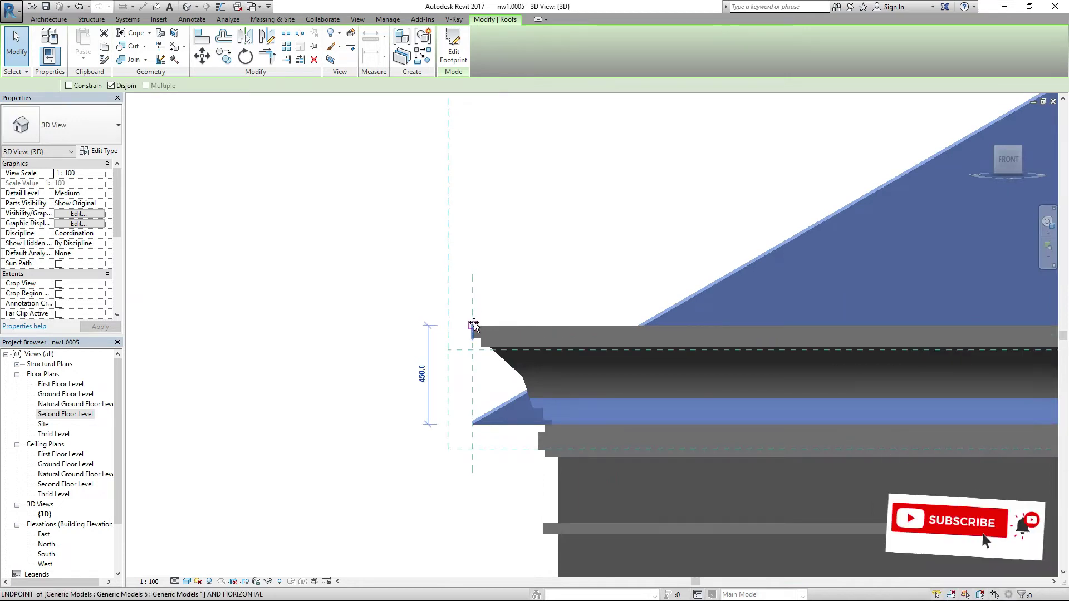
{"action": "left_click", "coordinate": [470, 317]}
{"action": "scroll", "coordinate": [434, 250], "scroll_direction": "down", "scroll_amount": 6}
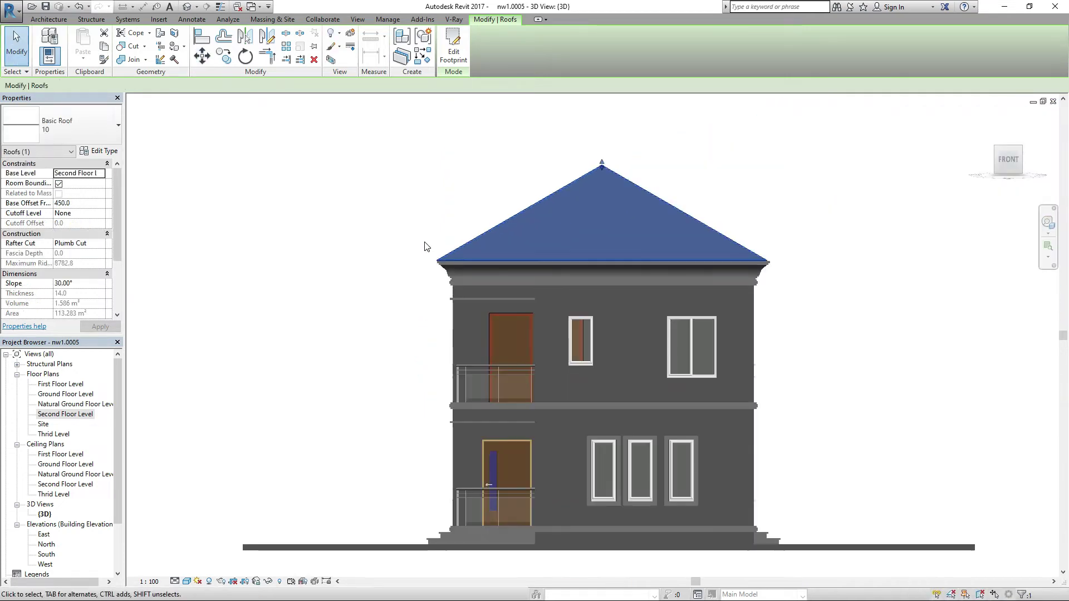
{"action": "key", "text": "Escape"}
Set the roof's slope to 45°
{"action": "scroll", "coordinate": [539, 168], "scroll_direction": "down", "scroll_amount": 3}
{"action": "left_click", "coordinate": [539, 183]}
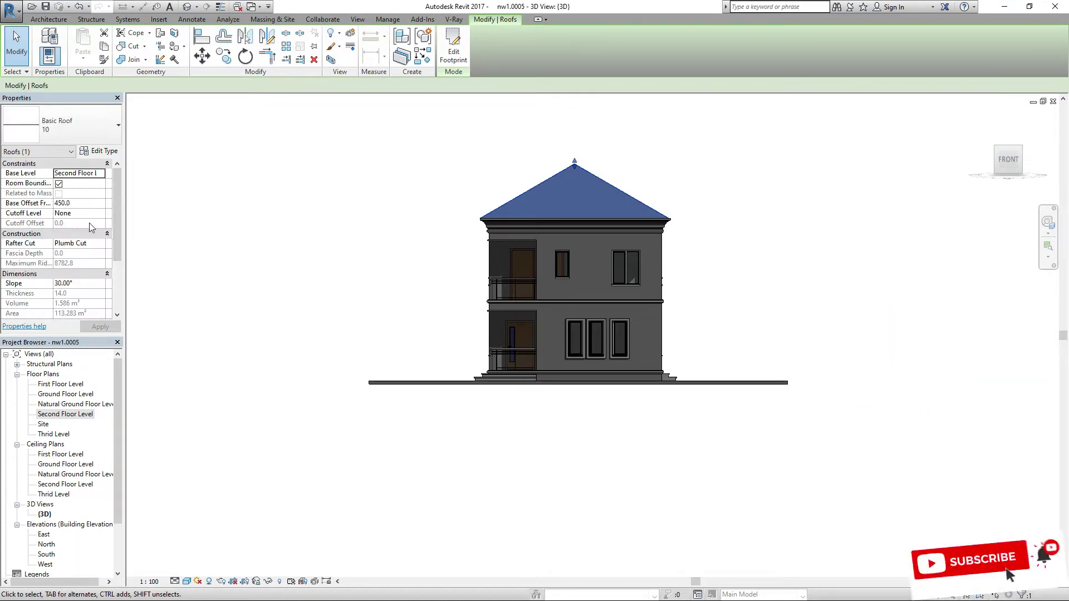
{"action": "left_click", "coordinate": [85, 284]}
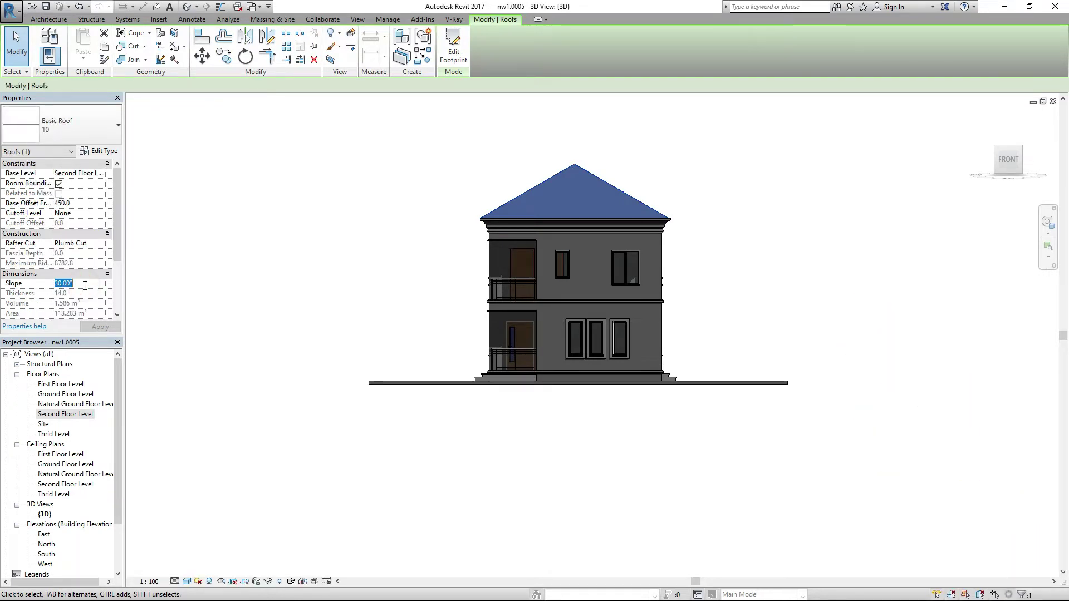
{"action": "left_click", "coordinate": [399, 256]}
Change the roof's type from Basic Roof to Sloped Glazing
{"action": "middle_click_drag", "start_coordinate": [367, 301], "coordinate": [453, 406], "text": "shift"}
{"action": "scroll", "coordinate": [510, 151], "scroll_direction": "up", "scroll_amount": 4}
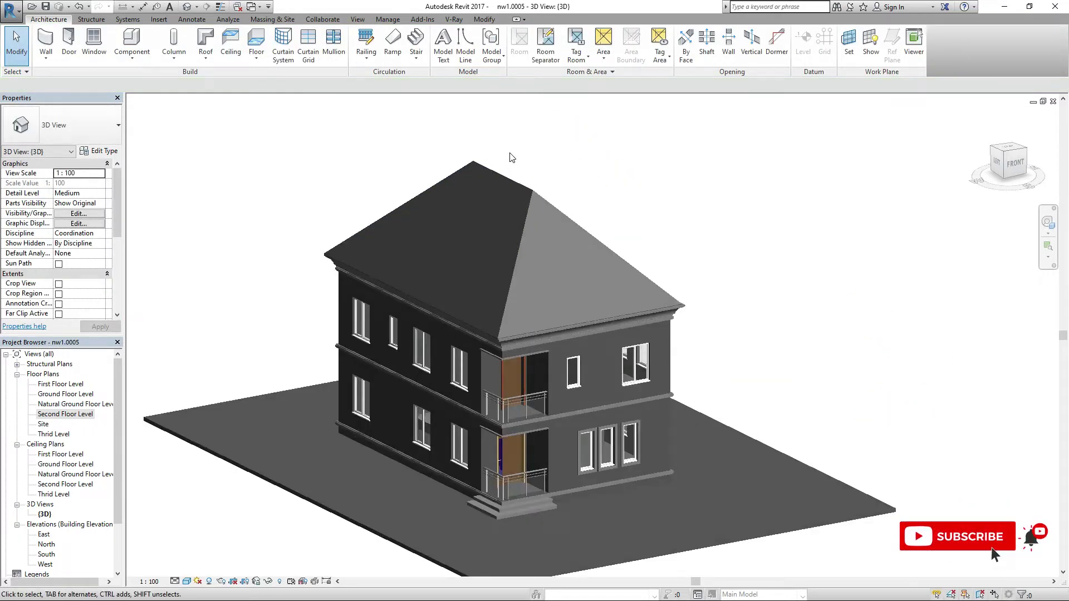
{"action": "scroll", "coordinate": [510, 151], "scroll_direction": "up", "scroll_amount": 2}
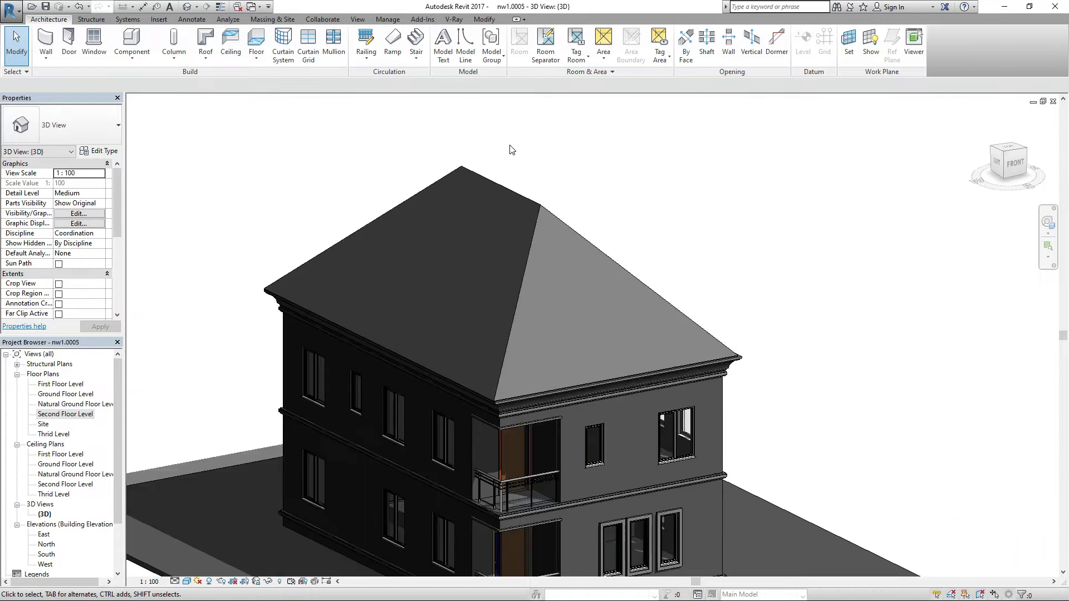
{"action": "left_click", "coordinate": [516, 192]}
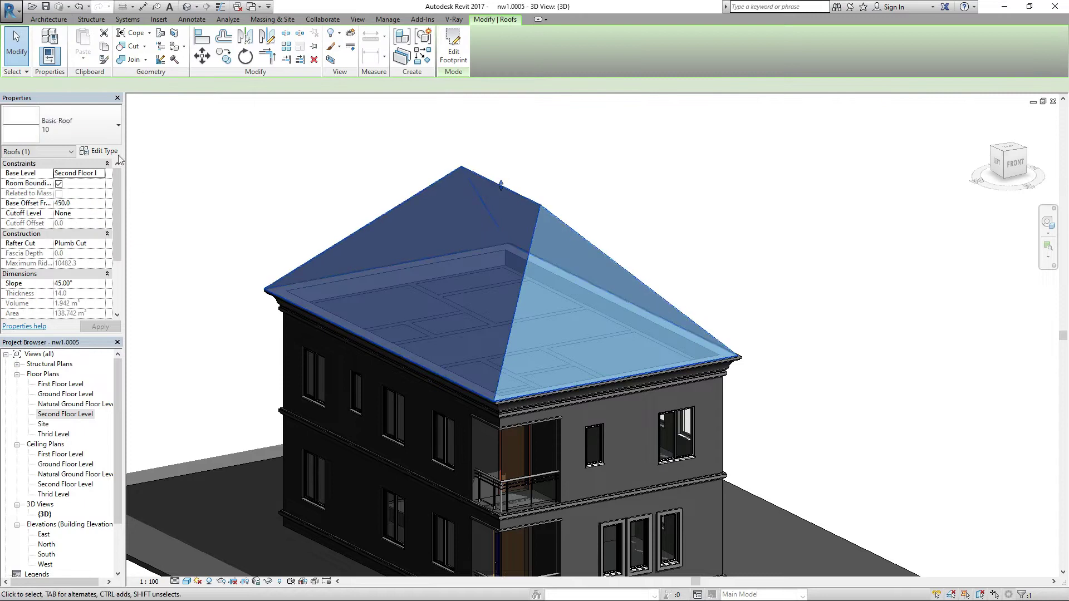
{"action": "left_click", "coordinate": [118, 129]}
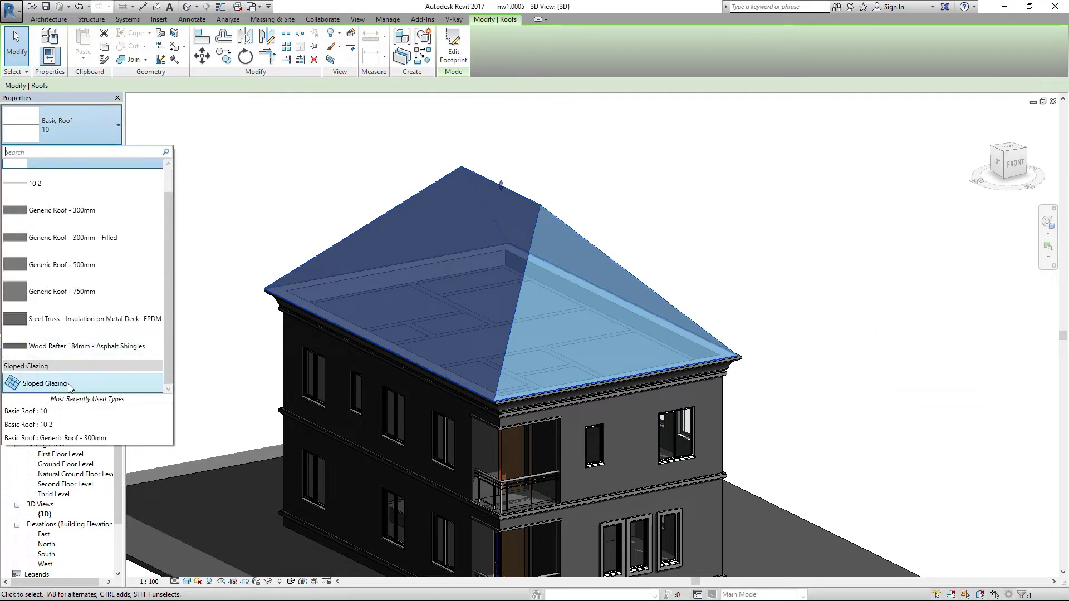
{"action": "left_click", "coordinate": [69, 384]}
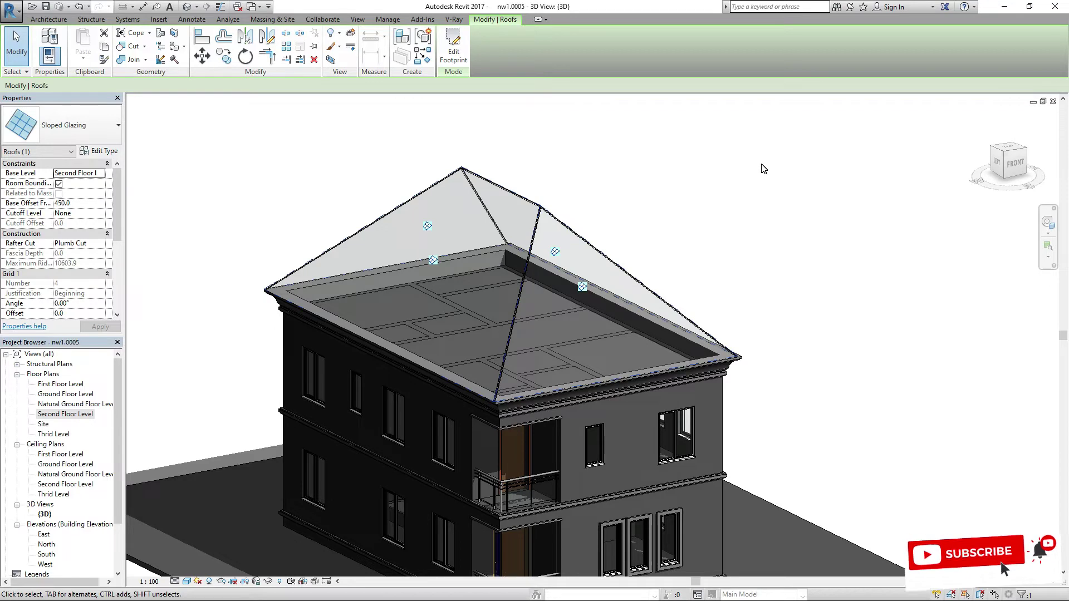
Set the Sloped Glazing type's Grid 1 layout to Fixed Distance with a spacing of 300 and apply it
{"action": "left_click", "coordinate": [107, 152]}
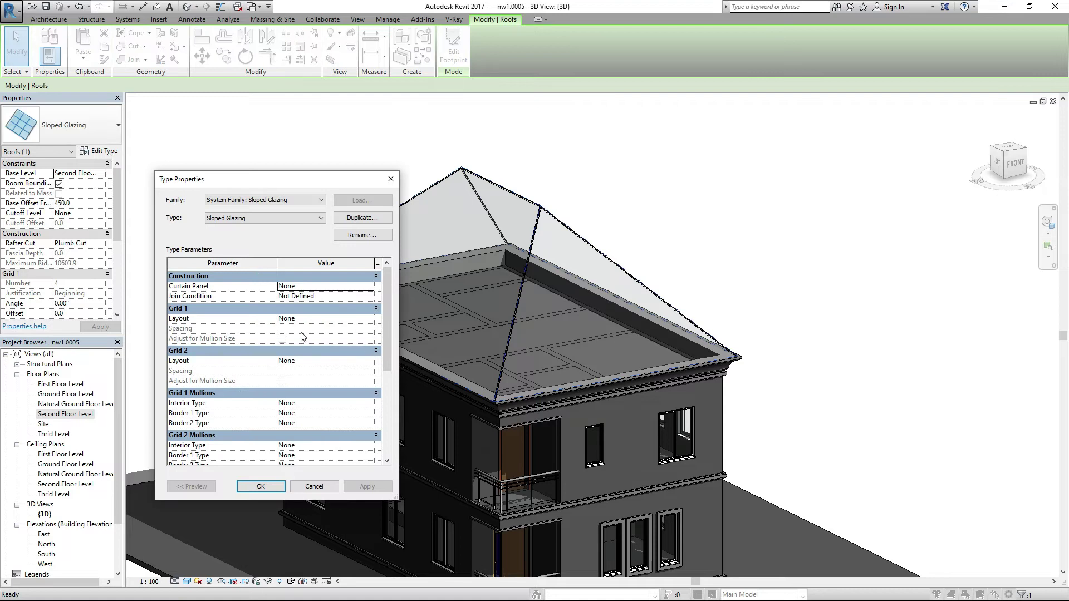
{"action": "left_click", "coordinate": [372, 321]}
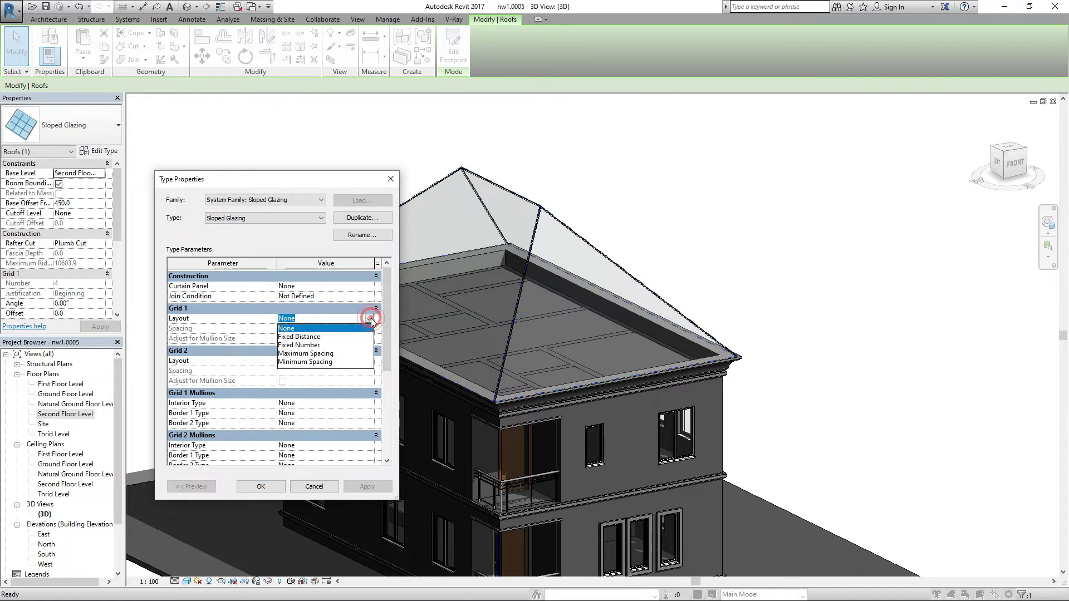
{"action": "left_click", "coordinate": [325, 336]}
{"action": "left_click", "coordinate": [319, 329]}
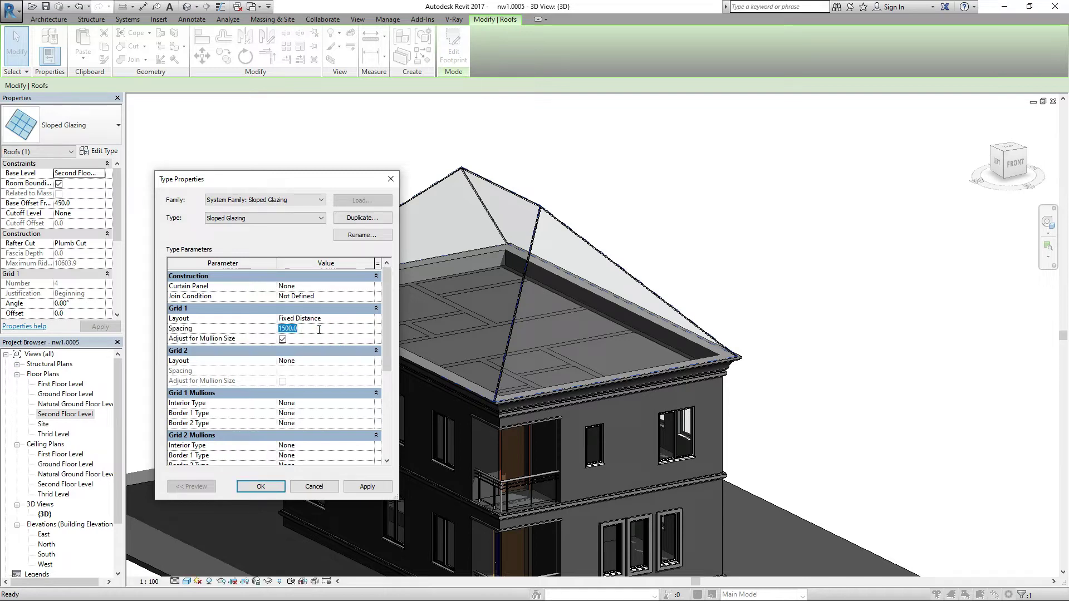
{"action": "left_click", "coordinate": [365, 485]}
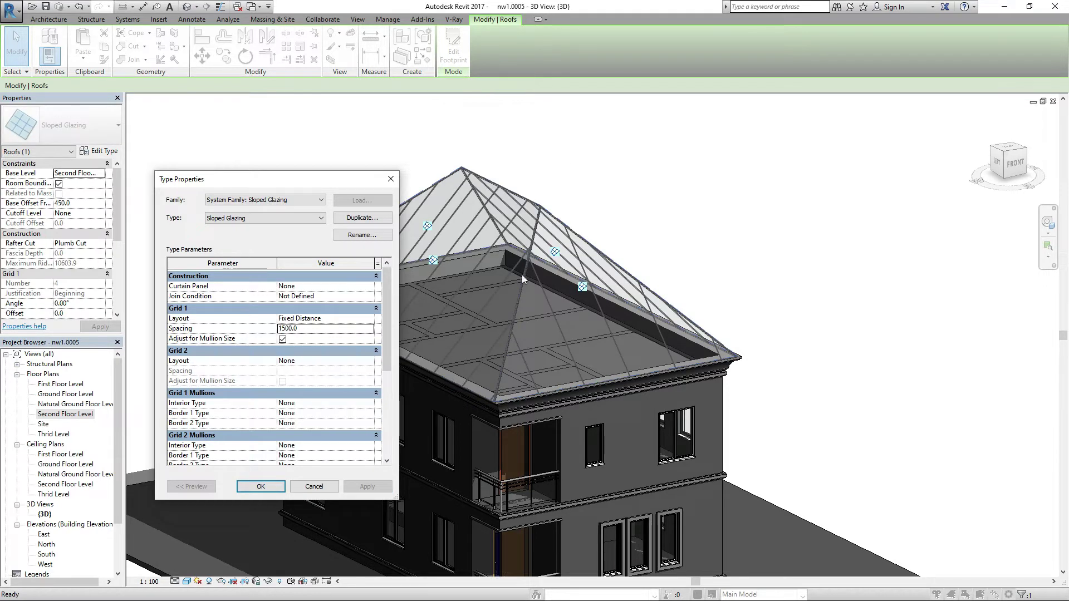
{"action": "left_click", "coordinate": [313, 330]}
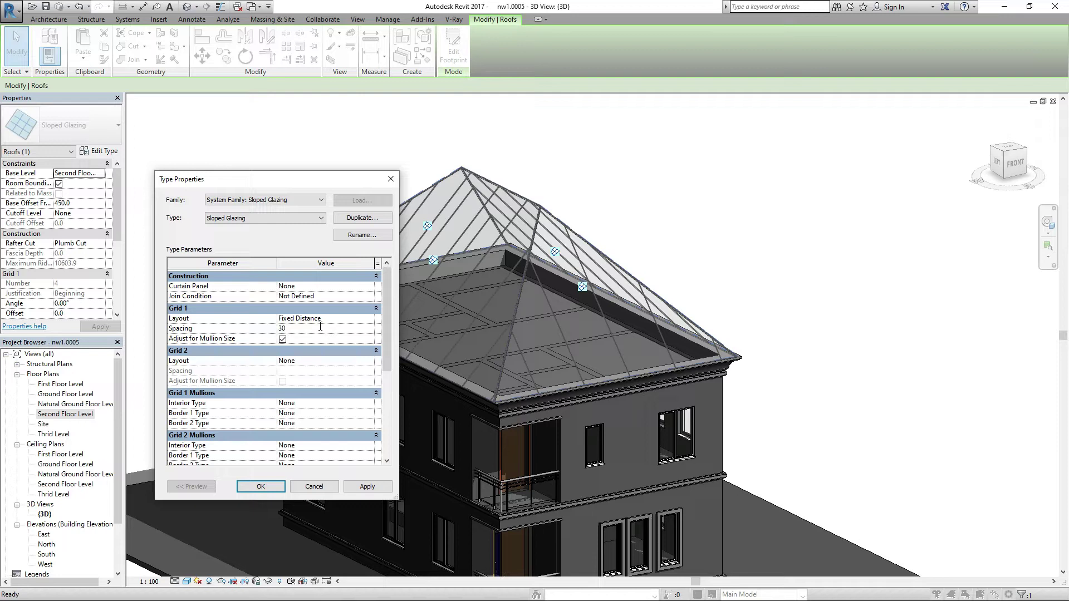
{"action": "left_click", "coordinate": [350, 491]}
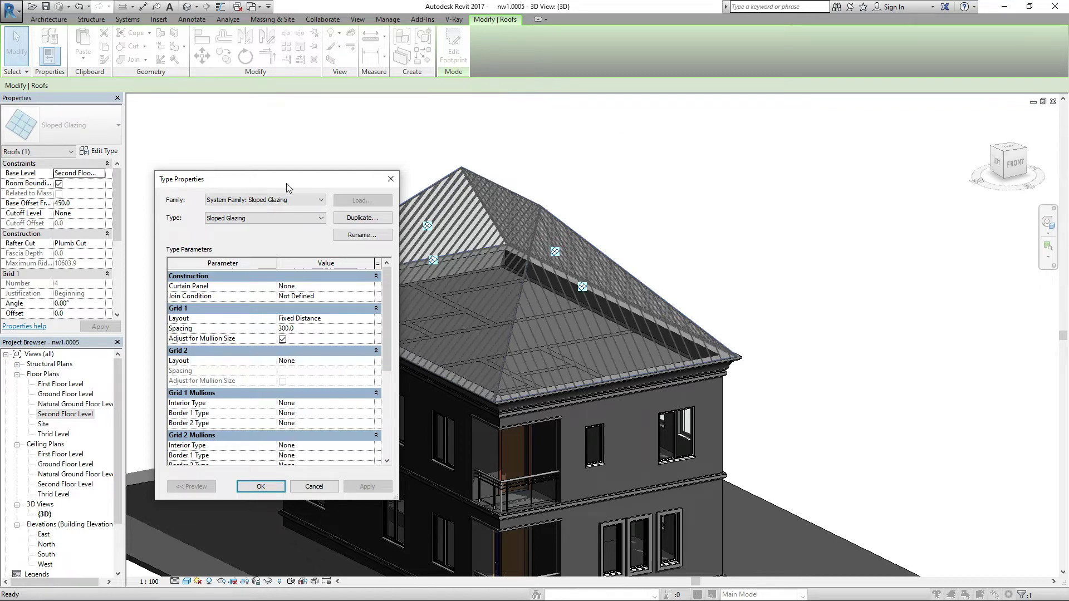
Set the Sloped Glazing type's Grid 1 interior mullions to Rectangular Mullion : 30mm Square and apply it to the roof
{"action": "left_click_drag", "start_coordinate": [287, 186], "coordinate": [236, 167]}
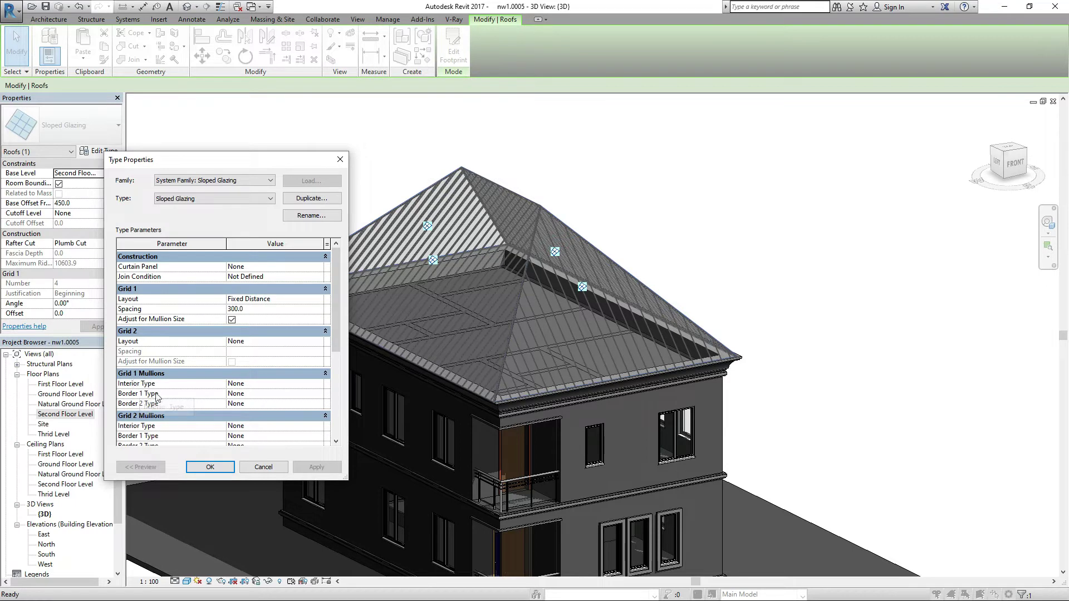
{"action": "left_click", "coordinate": [318, 385]}
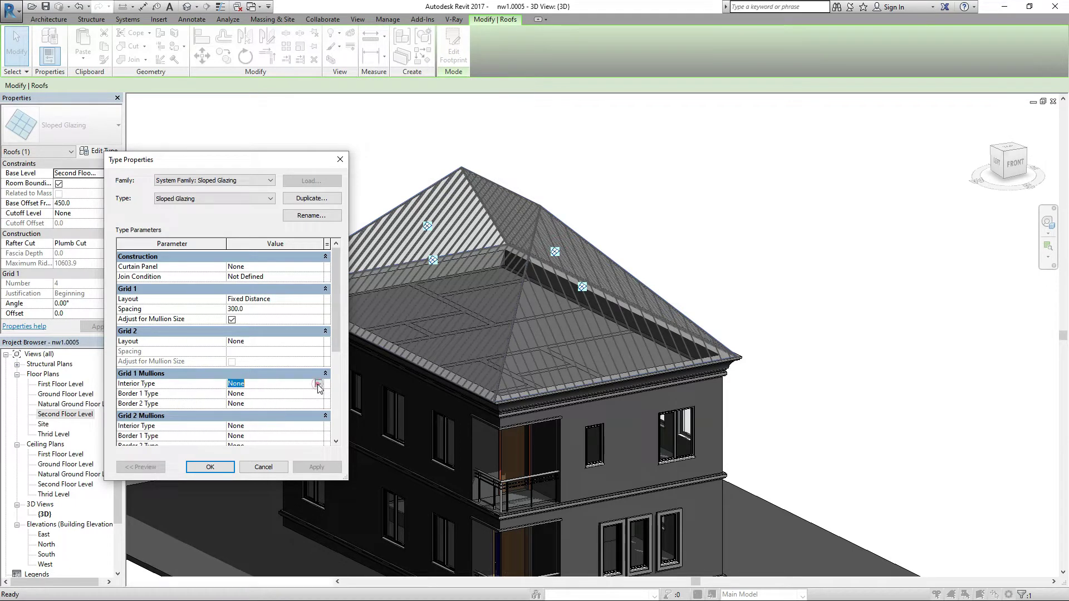
{"action": "left_click", "coordinate": [318, 384]}
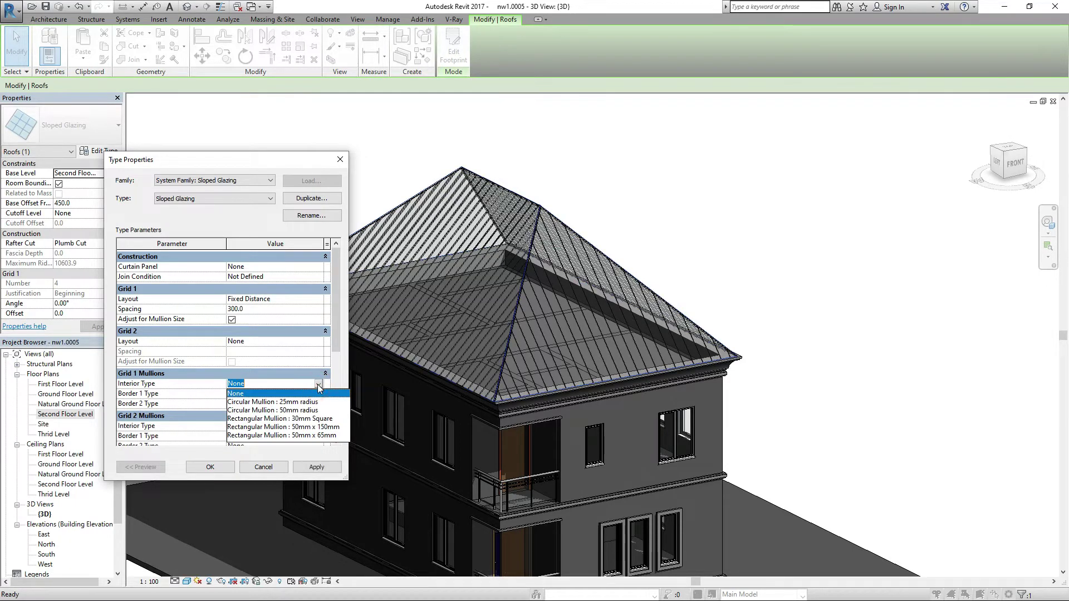
{"action": "left_click", "coordinate": [310, 418]}
{"action": "left_click", "coordinate": [316, 466]}
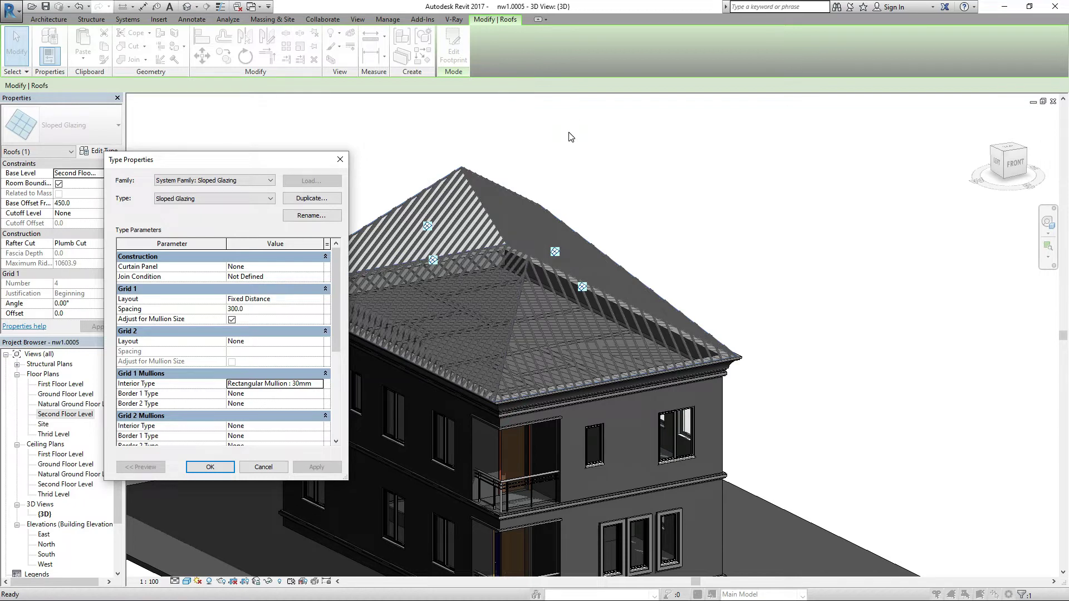
{"action": "left_click", "coordinate": [209, 467]}
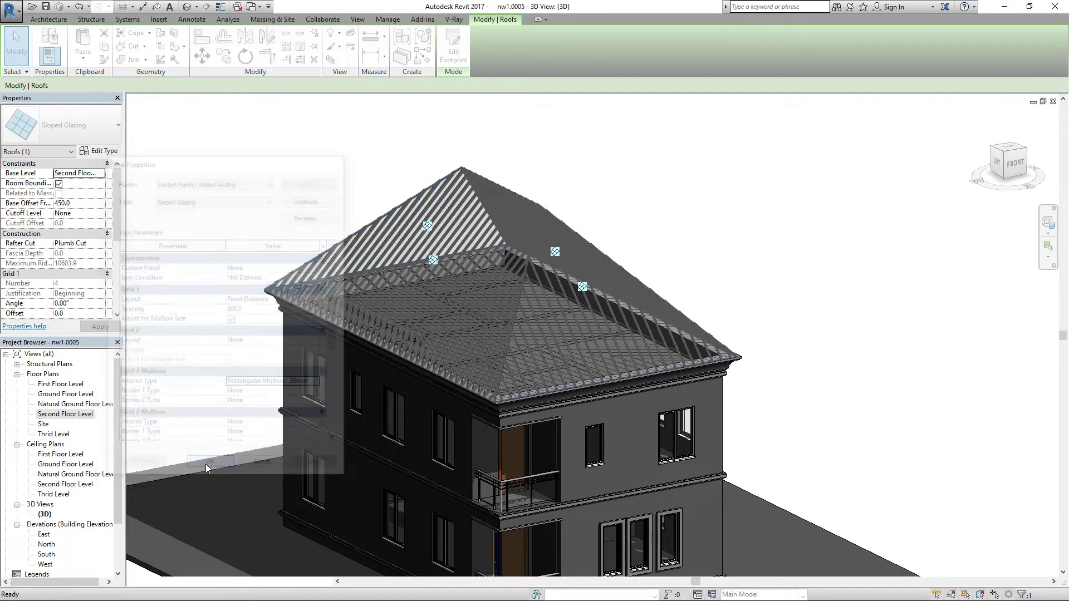
{"action": "left_click", "coordinate": [327, 170]}
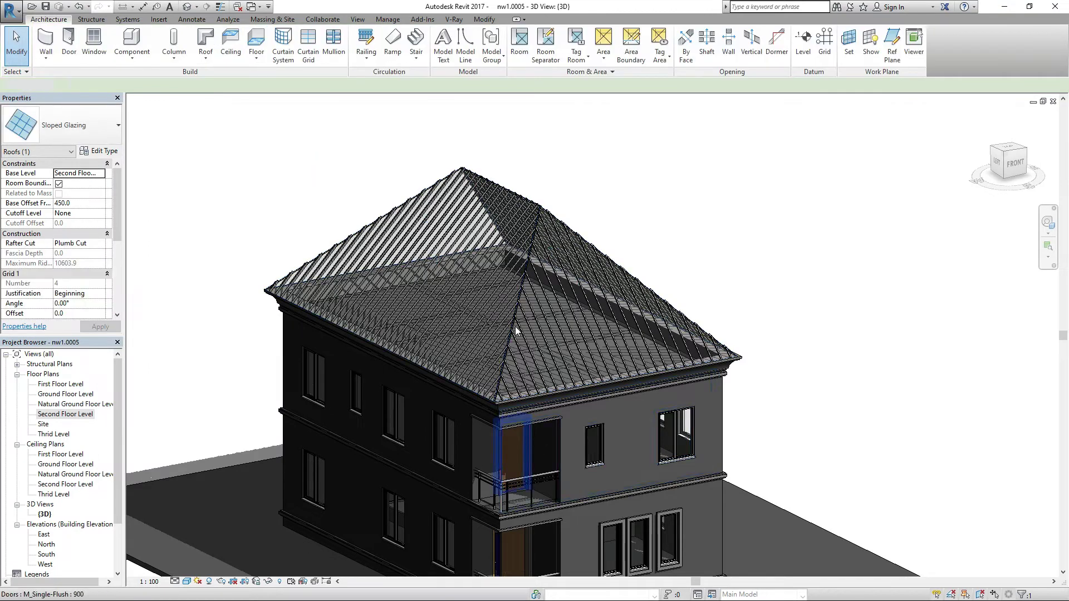
Set the Grid 1 Border 1 mullions of the Sloped Glazing roof type to Rectangular Mullion : 30mm Square
{"action": "scroll", "coordinate": [518, 301], "scroll_direction": "up", "scroll_amount": 4}
{"action": "scroll", "coordinate": [512, 306], "scroll_direction": "up", "scroll_amount": 2}
{"action": "scroll", "coordinate": [489, 295], "scroll_direction": "down", "scroll_amount": 6}
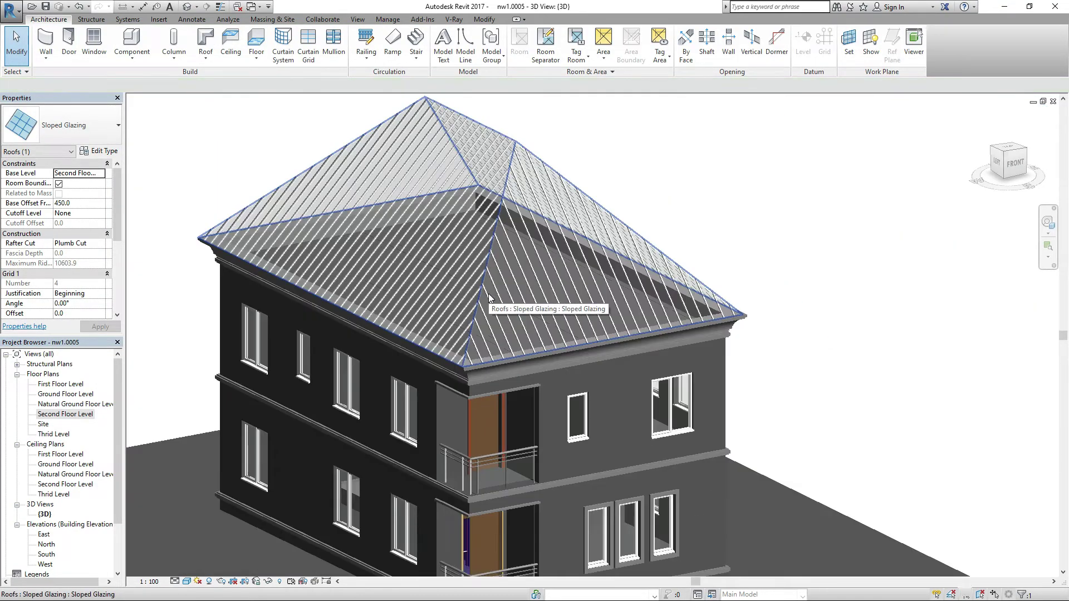
{"action": "middle_click_drag", "start_coordinate": [536, 160], "coordinate": [828, 262], "text": "shift"}
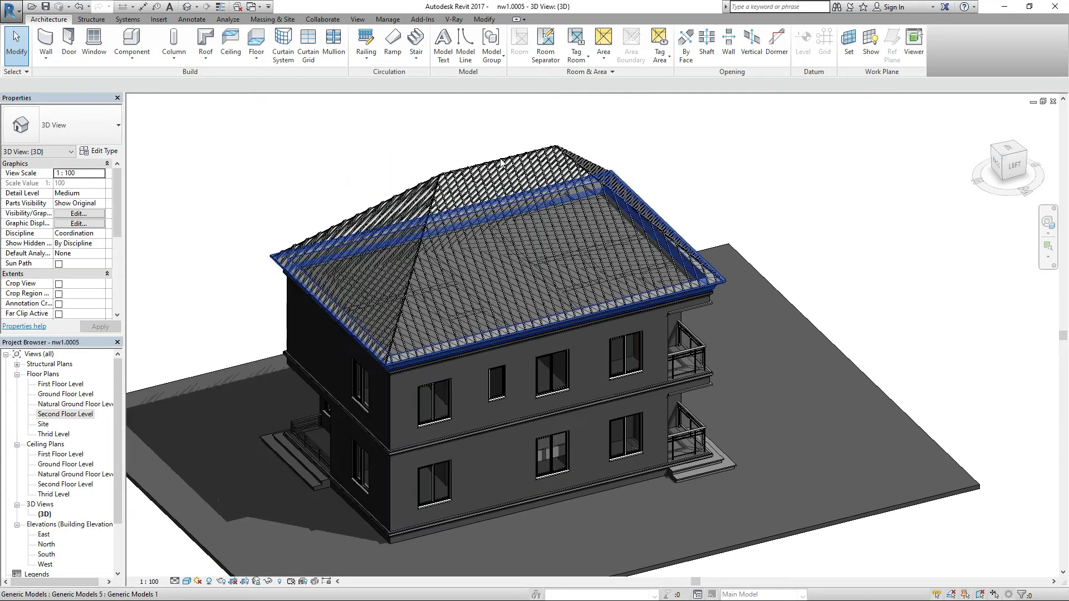
{"action": "scroll", "coordinate": [556, 184], "scroll_direction": "up", "scroll_amount": 5}
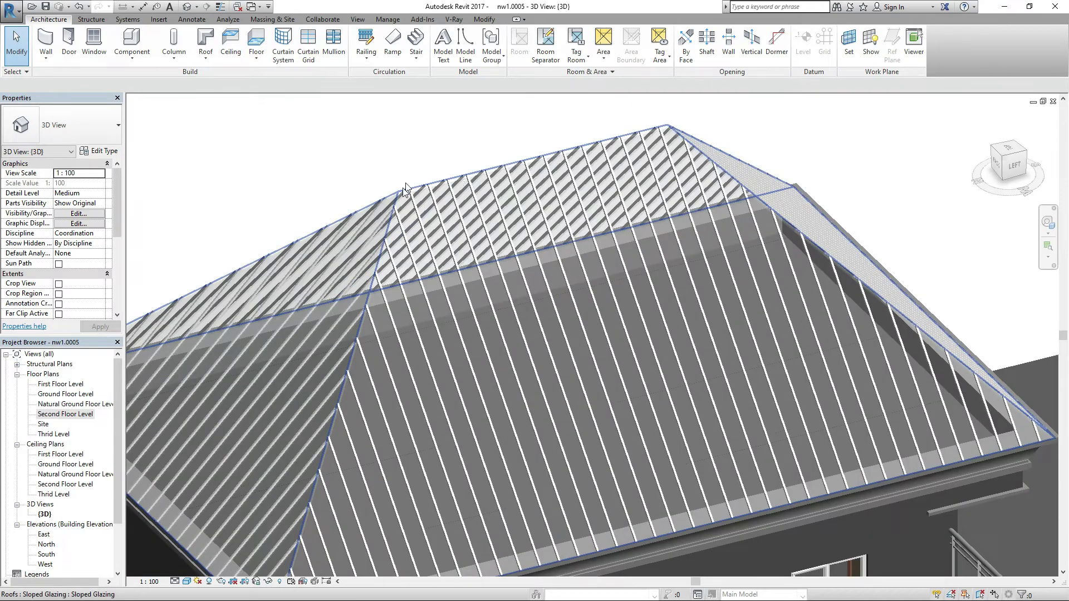
{"action": "scroll", "coordinate": [411, 195], "scroll_direction": "up", "scroll_amount": 4}
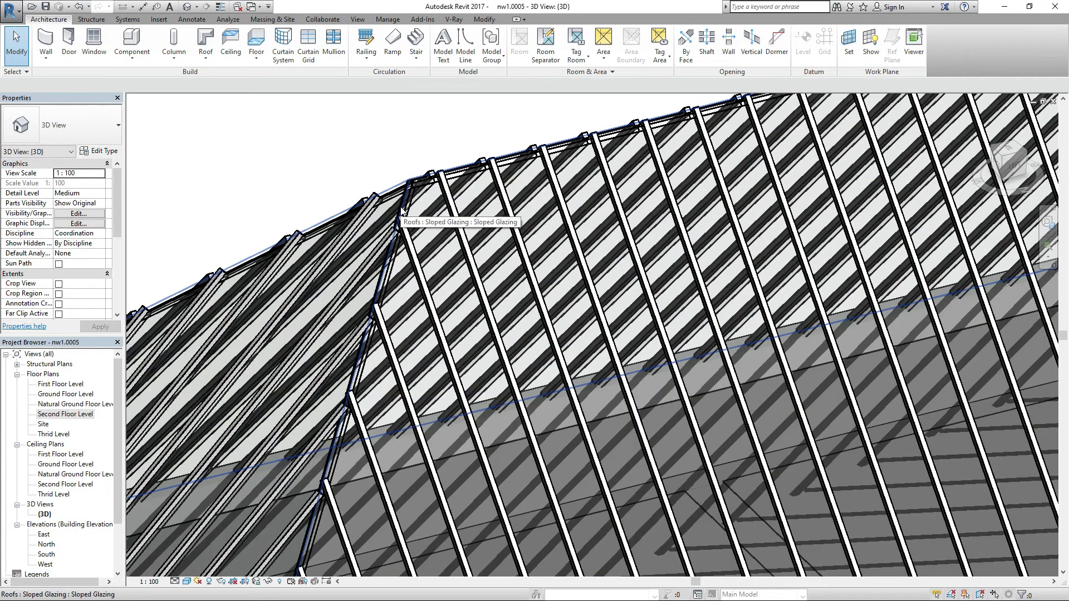
{"action": "left_click", "coordinate": [400, 211]}
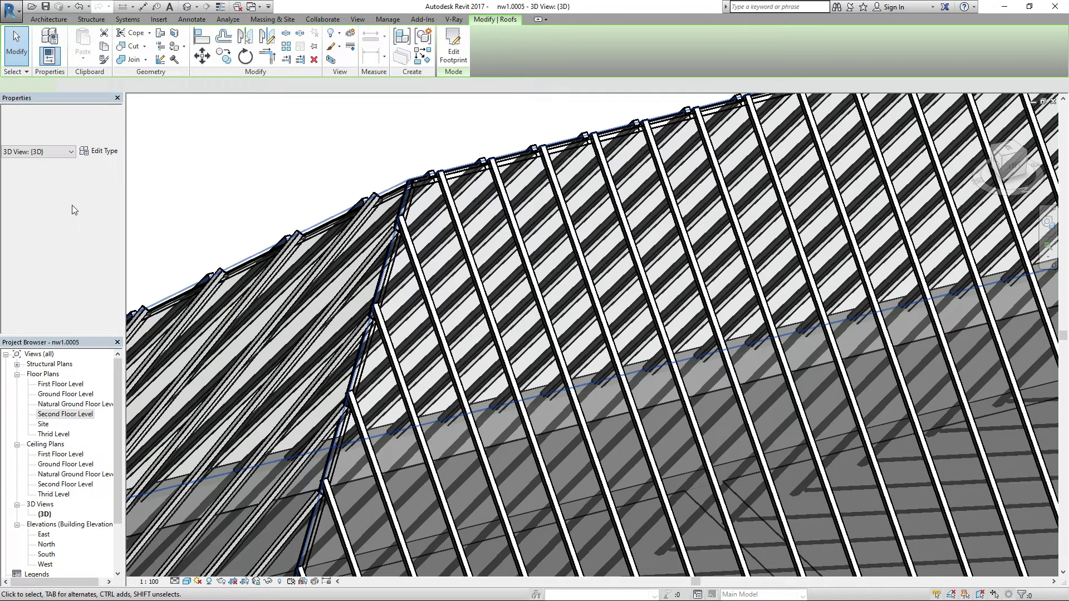
{"action": "left_click", "coordinate": [100, 152]}
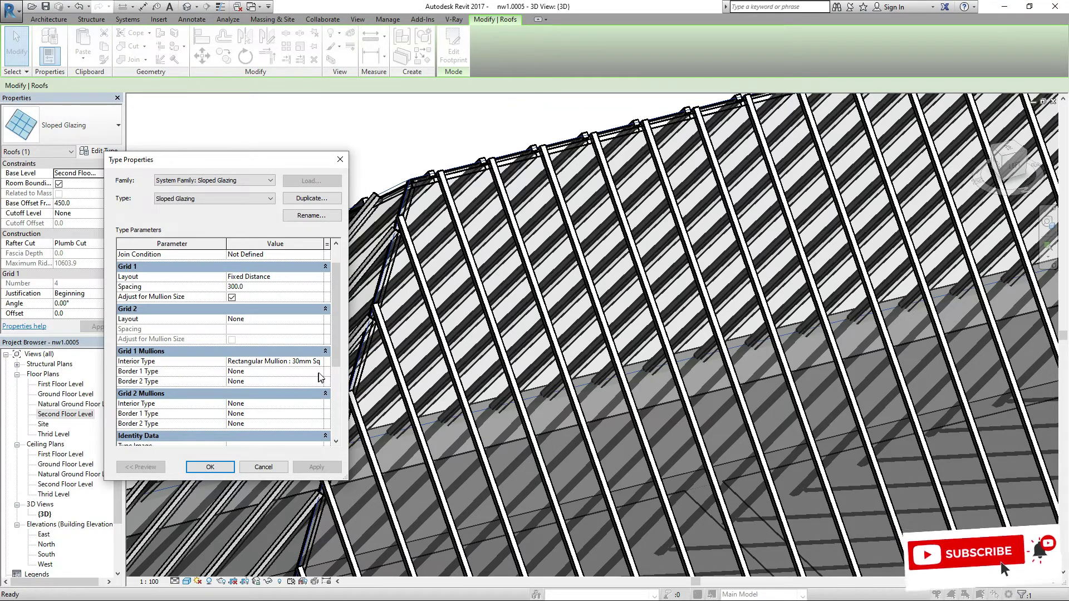
{"action": "left_click", "coordinate": [316, 373]}
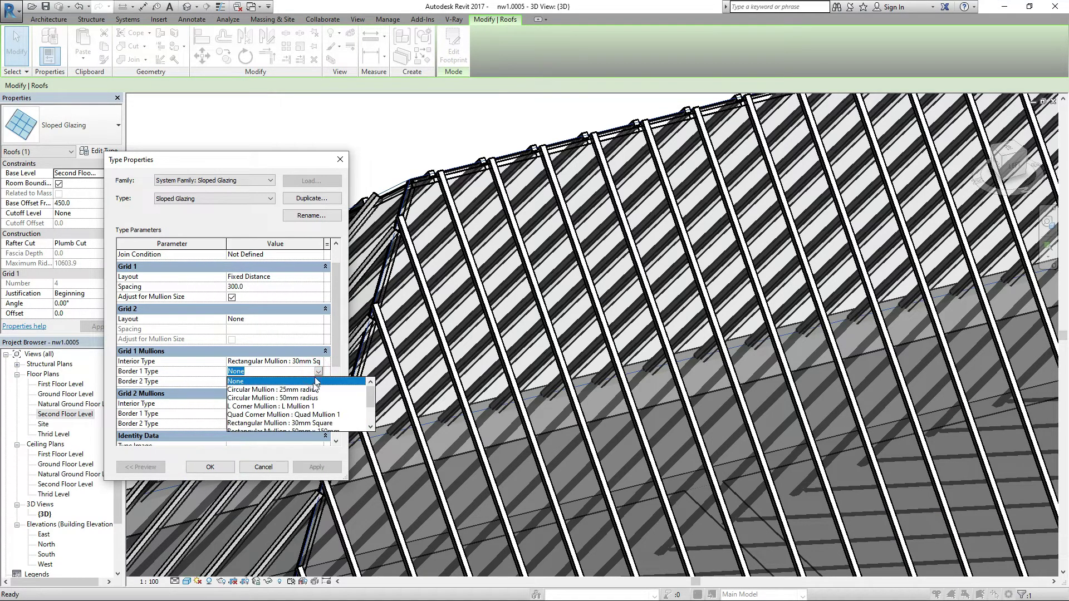
{"action": "left_click", "coordinate": [298, 423]}
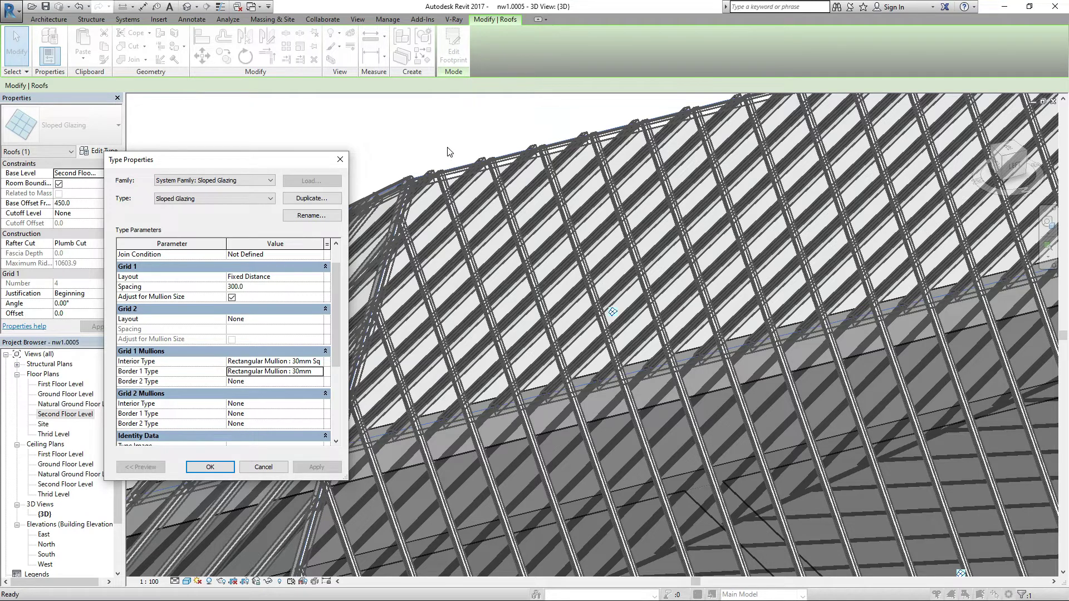
{"action": "left_click_drag", "start_coordinate": [276, 161], "coordinate": [258, 143]}
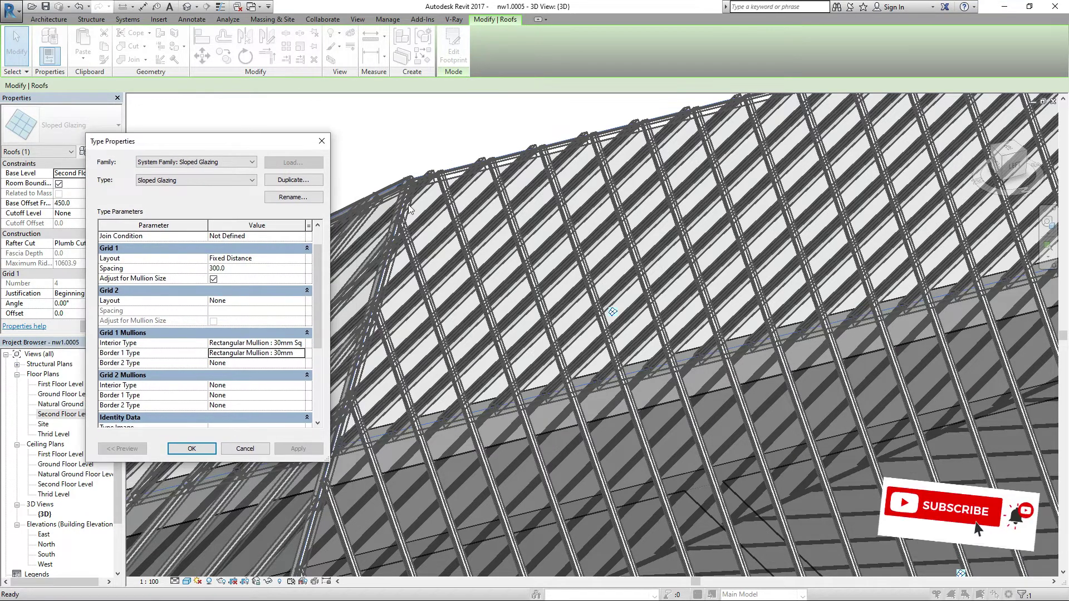
{"action": "left_click", "coordinate": [186, 446]}
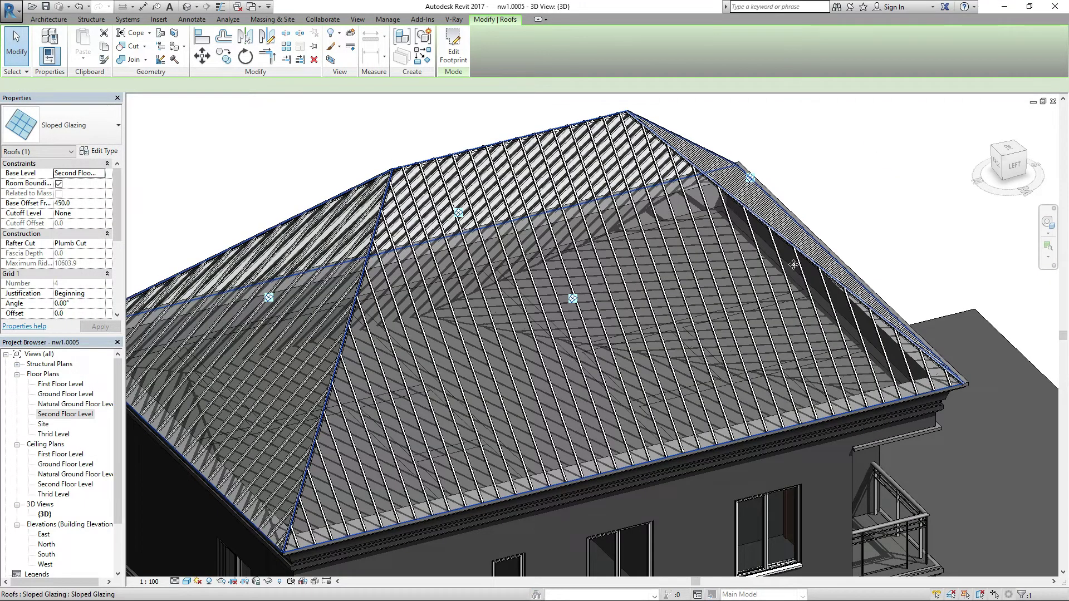
Set the roof type's Grid 1 Border 2 mullions to Rectangular Mullion : 30mm Square
{"action": "scroll", "coordinate": [793, 264], "scroll_direction": "down", "scroll_amount": 5}
{"action": "middle_click_drag", "start_coordinate": [779, 262], "coordinate": [690, 236], "text": "shift"}
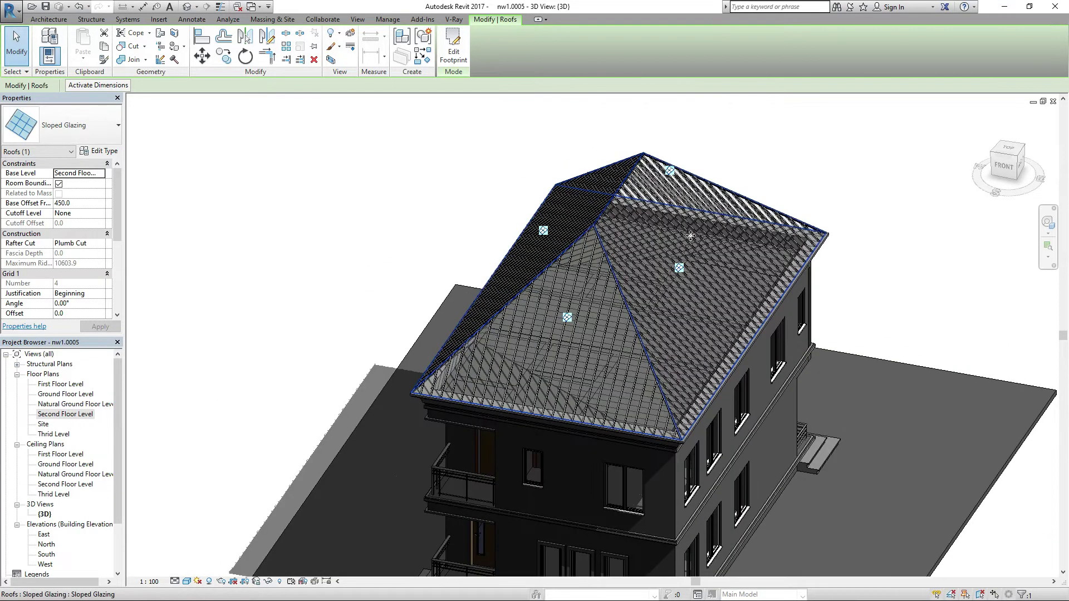
{"action": "scroll", "coordinate": [618, 182], "scroll_direction": "up", "scroll_amount": 2}
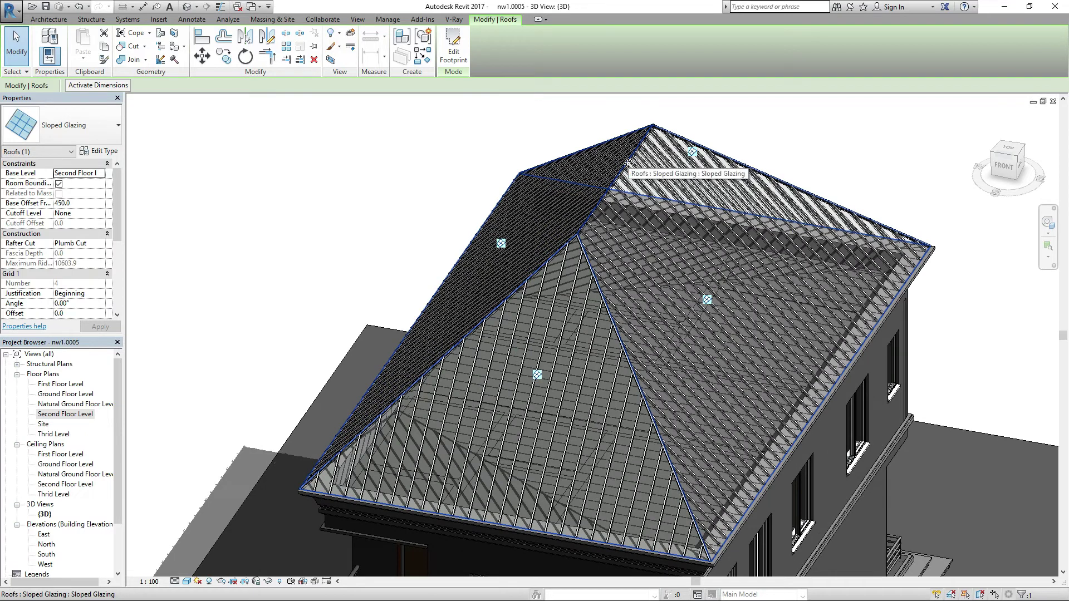
{"action": "left_click", "coordinate": [626, 164]}
{"action": "left_click", "coordinate": [98, 152]}
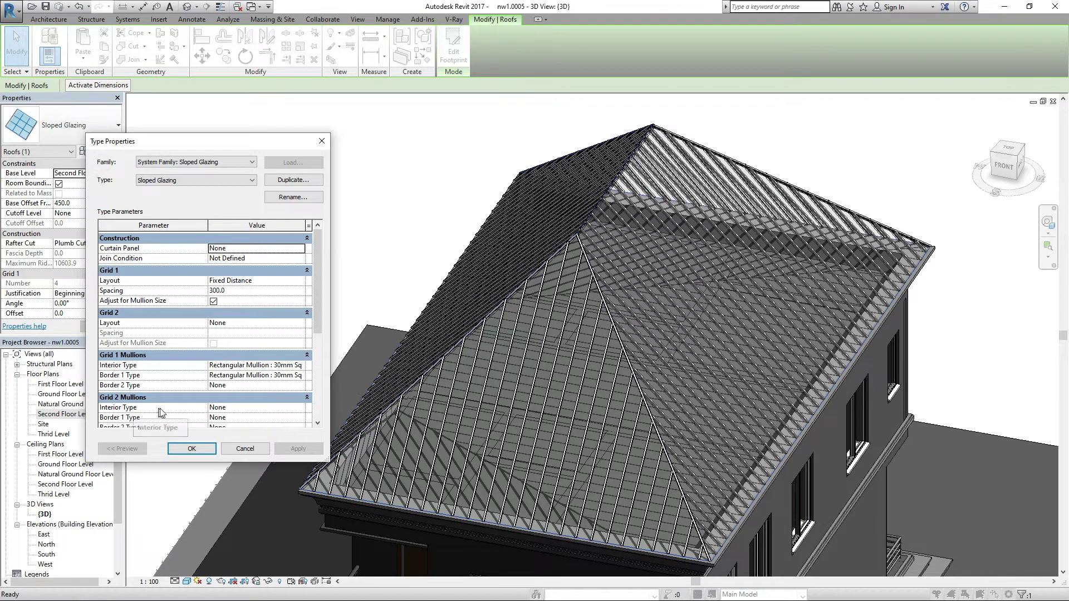
{"action": "left_click", "coordinate": [295, 385]}
{"action": "left_click", "coordinate": [299, 385]}
{"action": "left_click", "coordinate": [286, 437]}
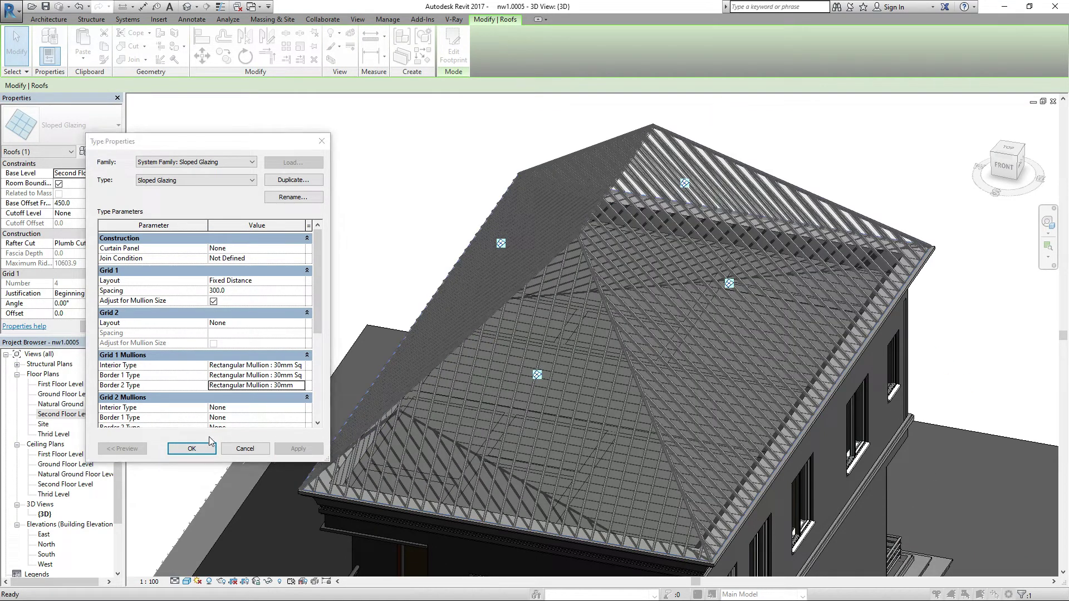
{"action": "key", "text": "Return"}
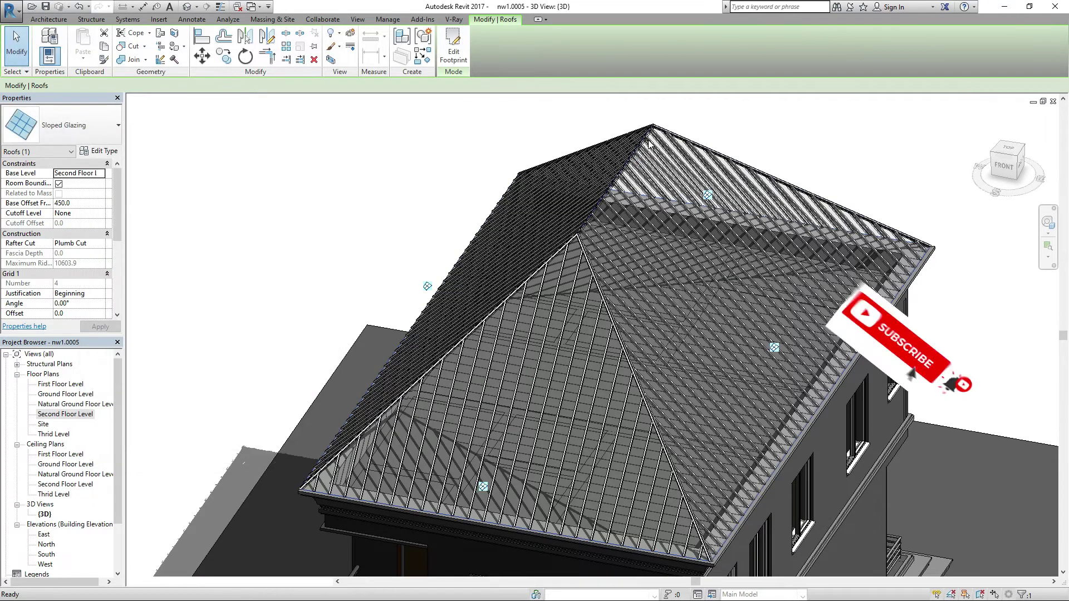
Set the Grid 1 Border 2 mullions back to None in the Sloped Glazing type's properties
{"action": "scroll", "coordinate": [578, 231], "scroll_direction": "up", "scroll_amount": 5}
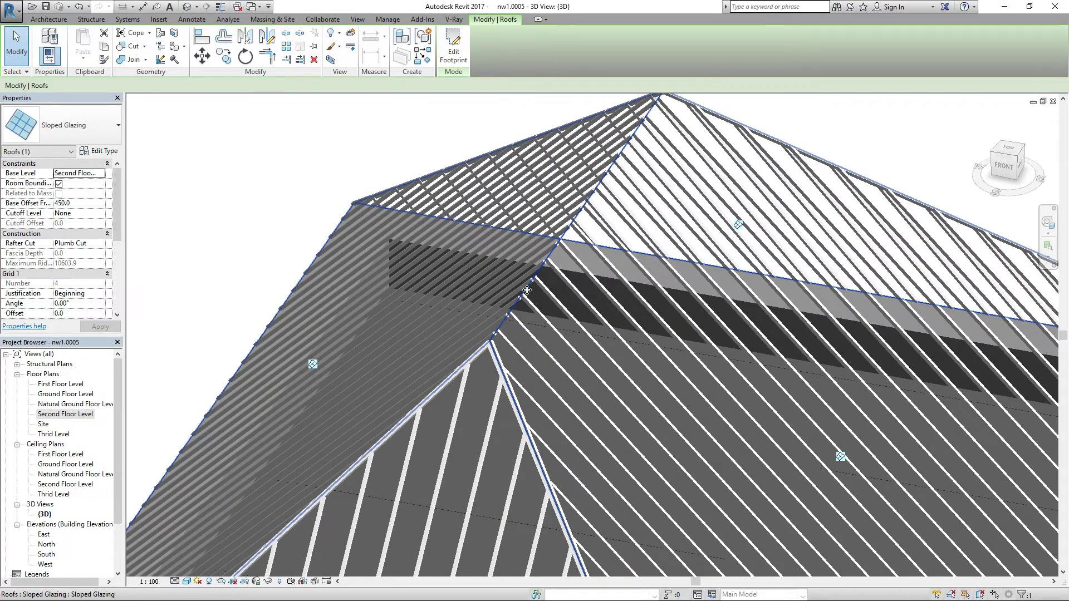
{"action": "left_click", "coordinate": [528, 290]}
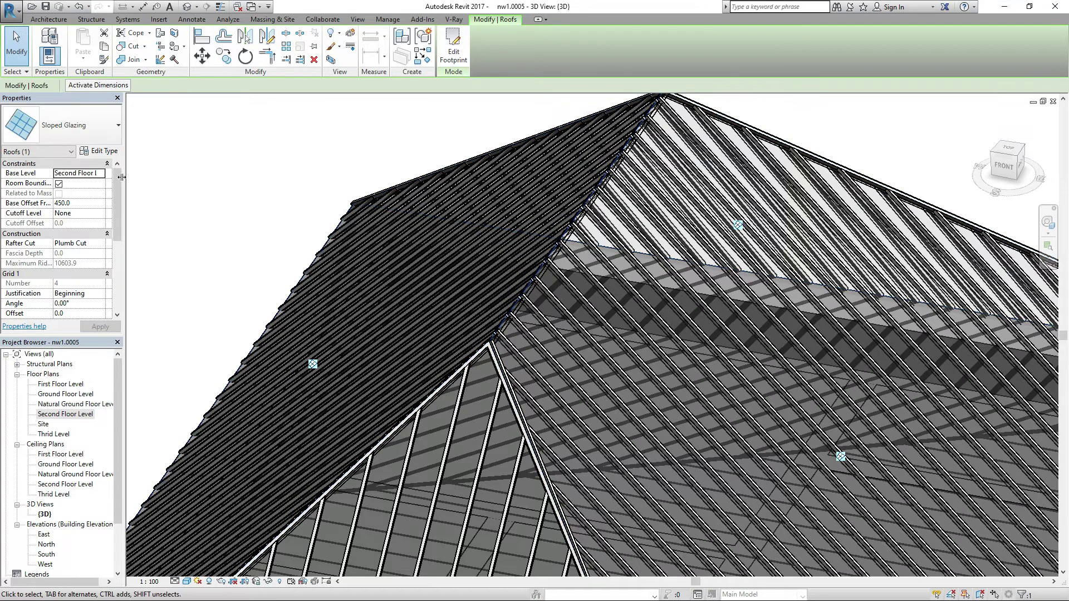
{"action": "left_click", "coordinate": [92, 152]}
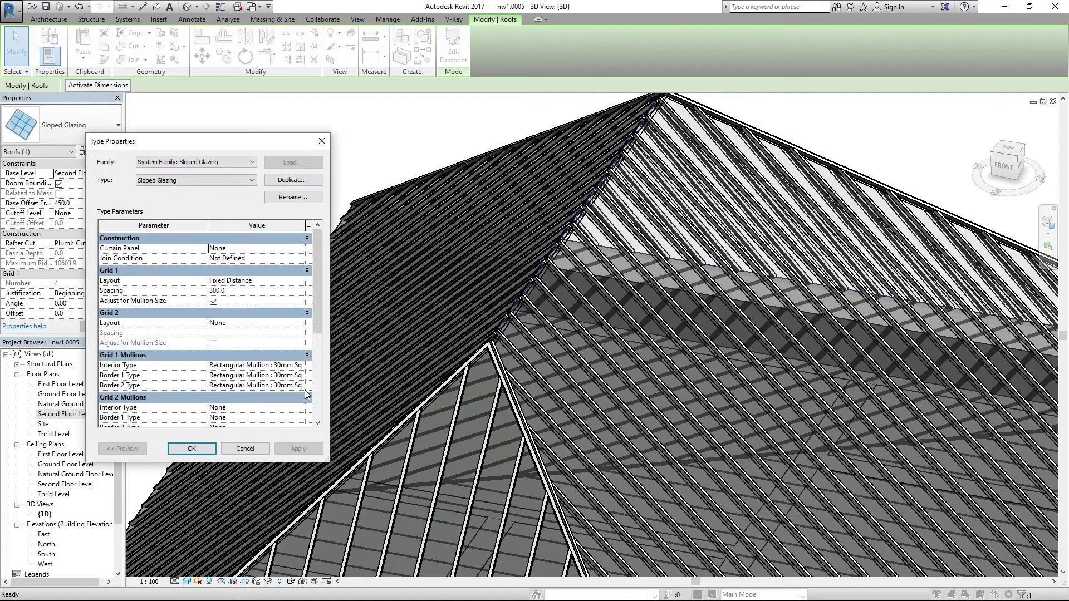
{"action": "left_click", "coordinate": [302, 386]}
{"action": "left_click", "coordinate": [301, 385]}
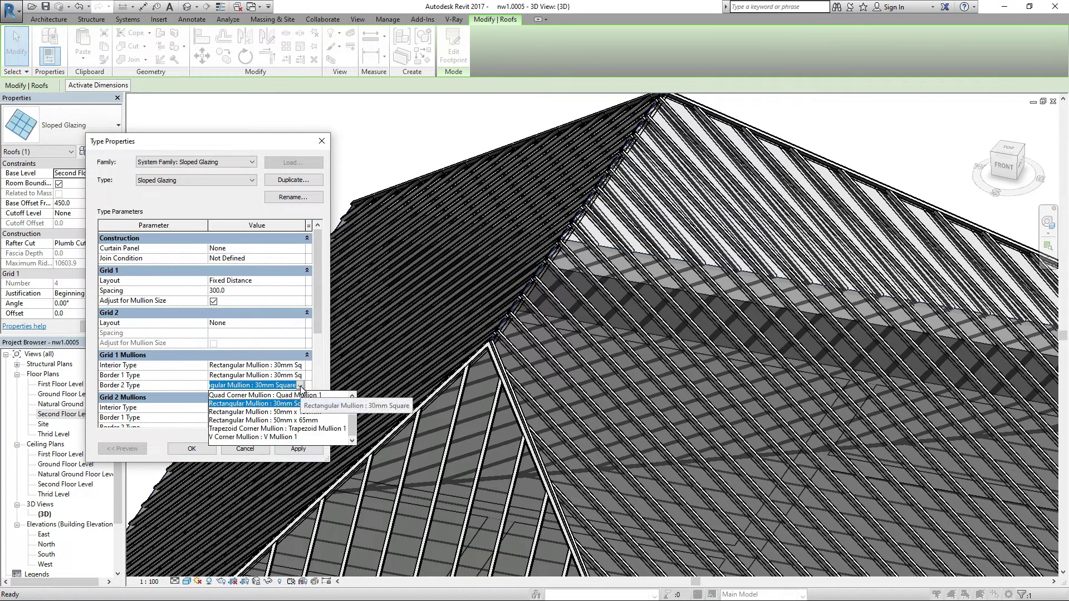
{"action": "scroll", "coordinate": [261, 404], "scroll_direction": "up", "scroll_amount": 2}
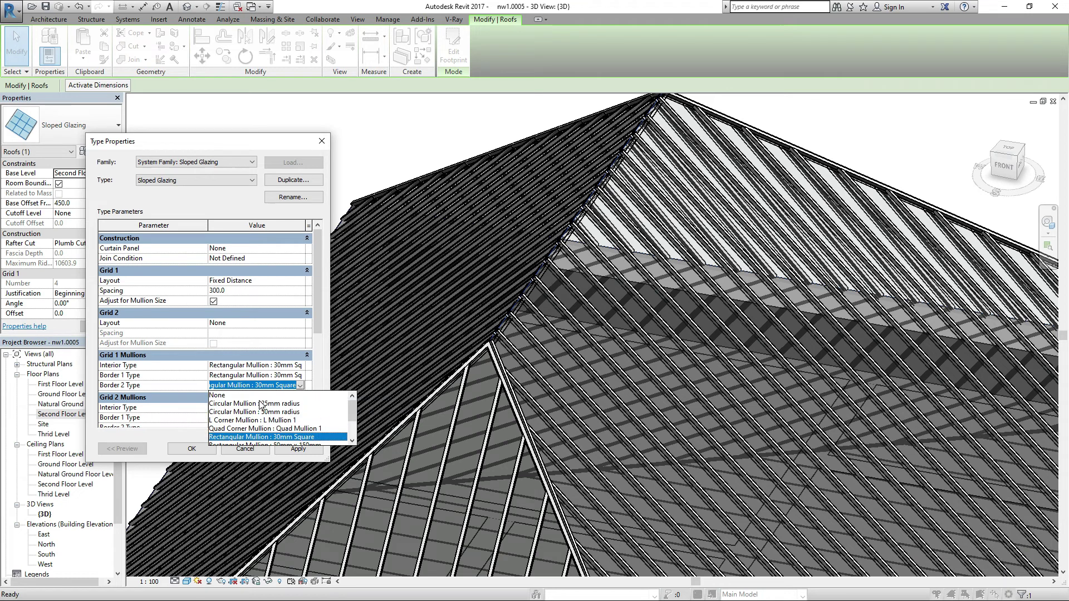
{"action": "left_click", "coordinate": [228, 396]}
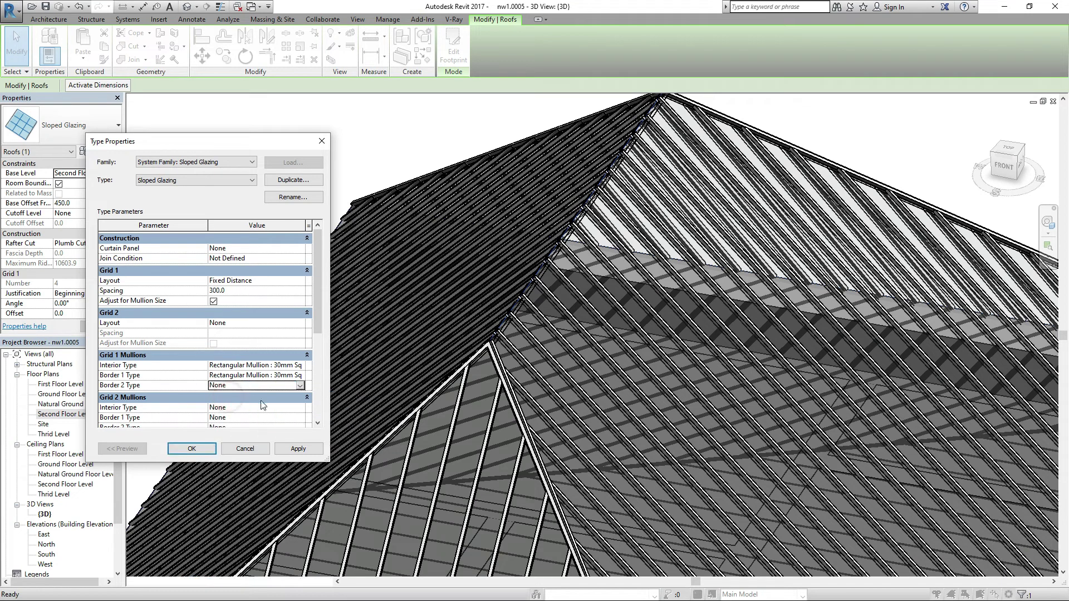
Set the Grid 2 Border 1 mullions to Rectangular Mullion : 30mm Square and apply the type, deleting the mullions that become non-type driven
{"action": "left_click", "coordinate": [304, 408]}
{"action": "left_click", "coordinate": [301, 408]}
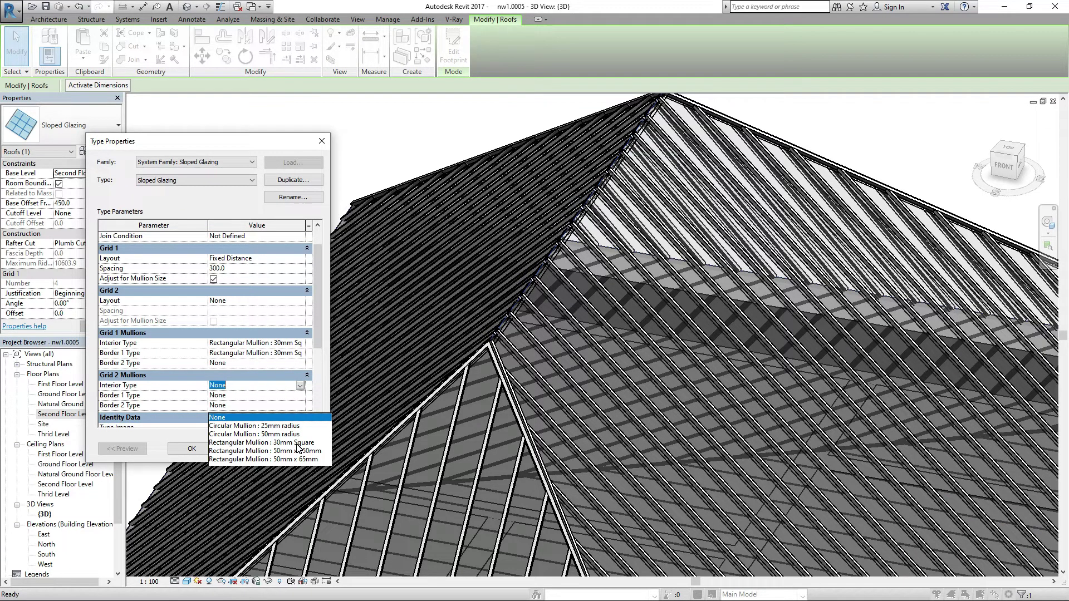
{"action": "left_click", "coordinate": [298, 396]}
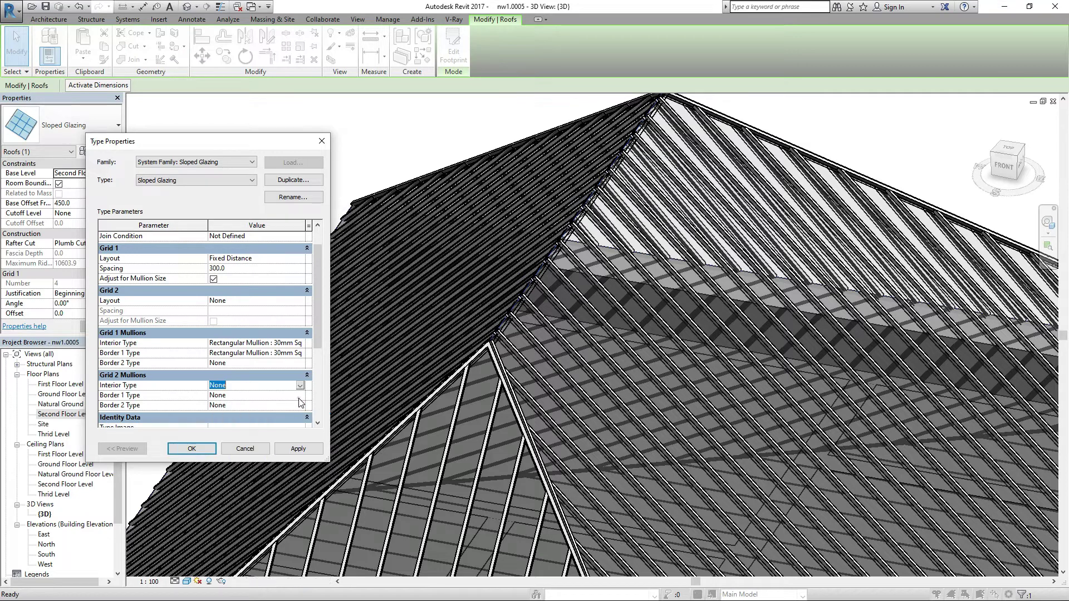
{"action": "left_click", "coordinate": [300, 395]}
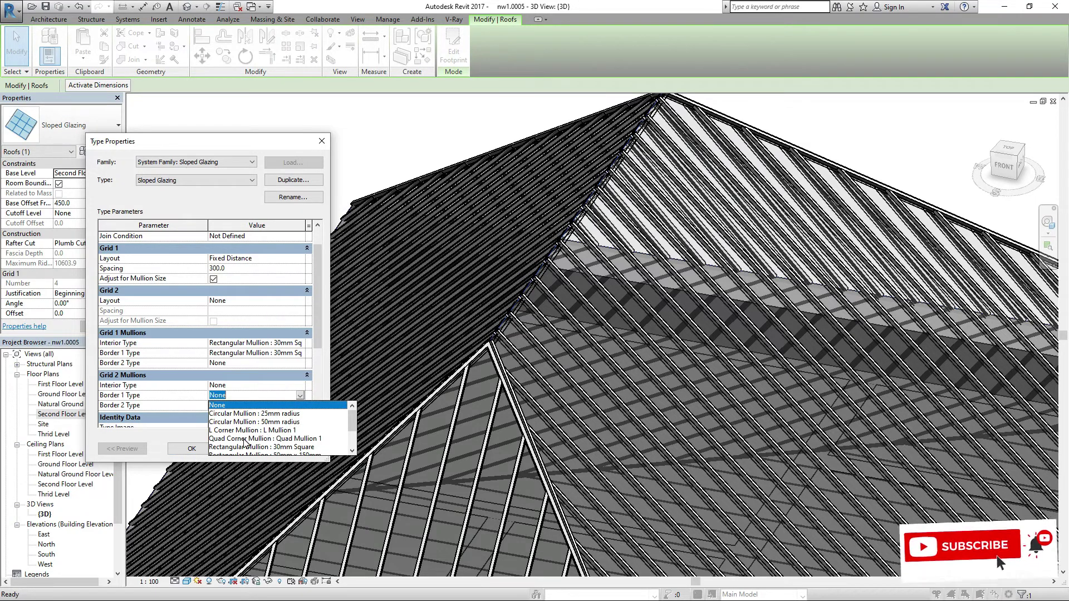
{"action": "scroll", "coordinate": [268, 431], "scroll_direction": "down", "scroll_amount": 2}
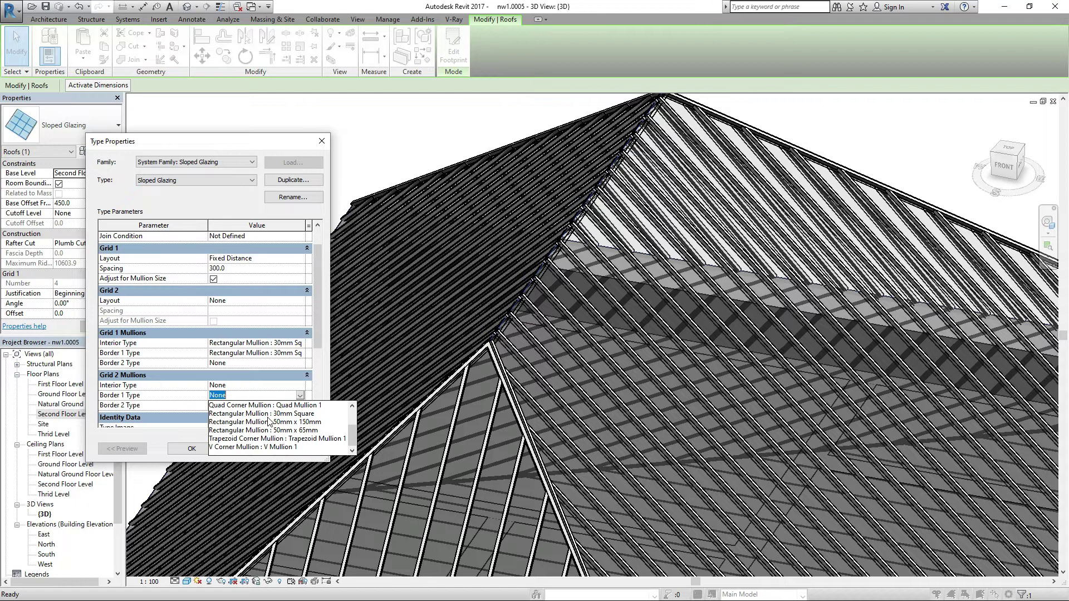
{"action": "left_click", "coordinate": [279, 414]}
{"action": "left_click", "coordinate": [289, 448]}
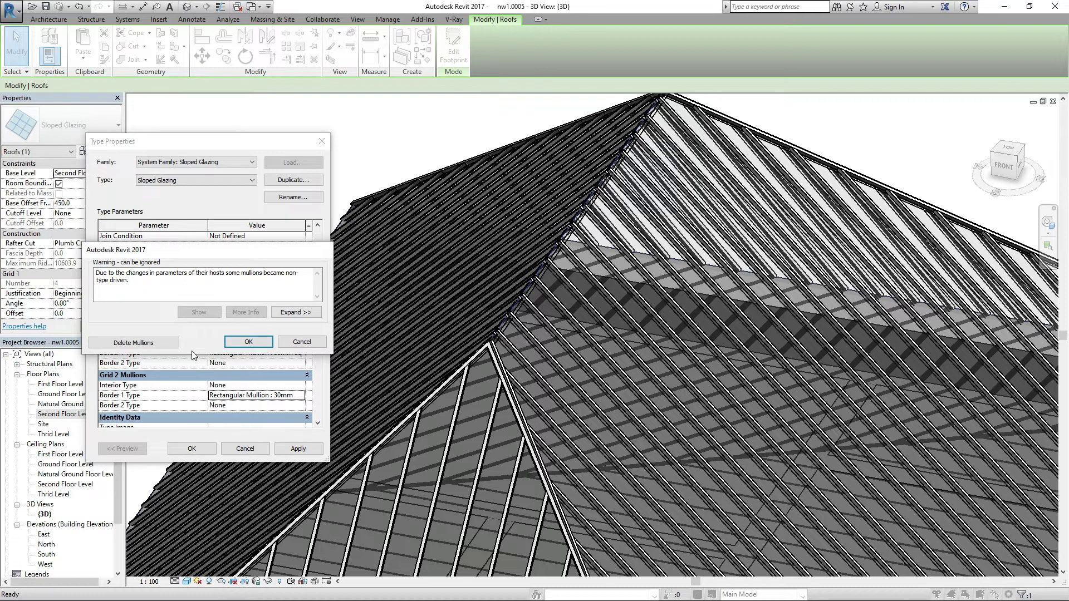
{"action": "left_click", "coordinate": [165, 345]}
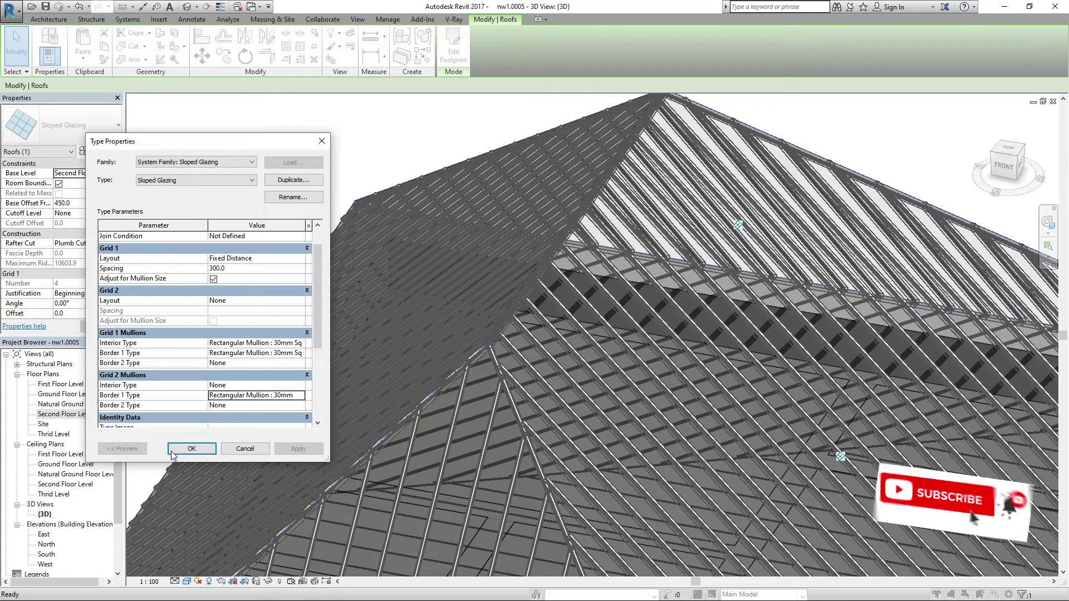
{"action": "left_click", "coordinate": [191, 446]}
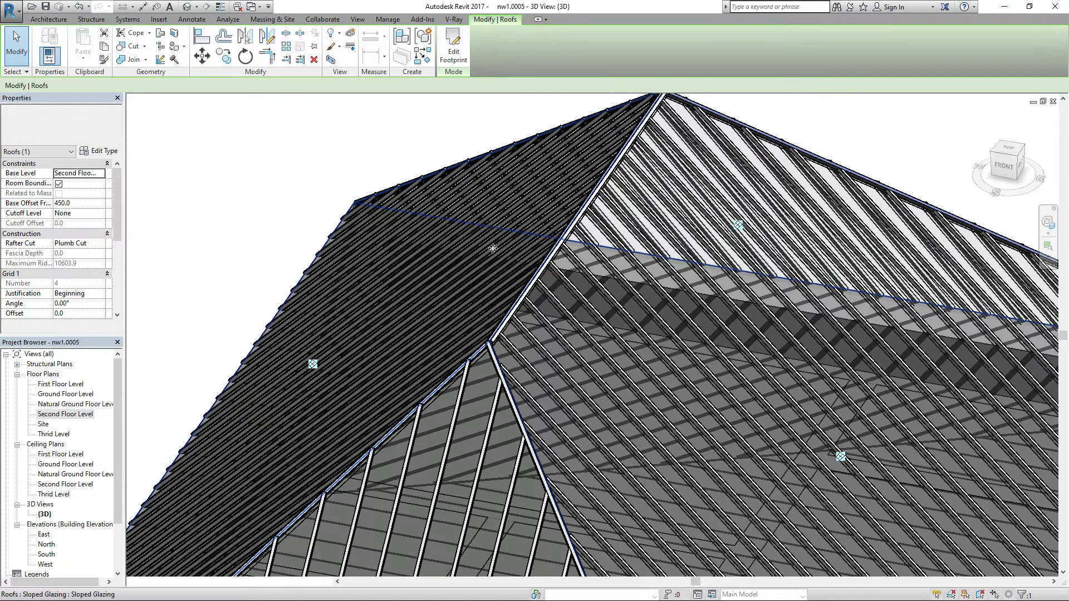
{"action": "scroll", "coordinate": [622, 235], "scroll_direction": "down", "scroll_amount": 8}
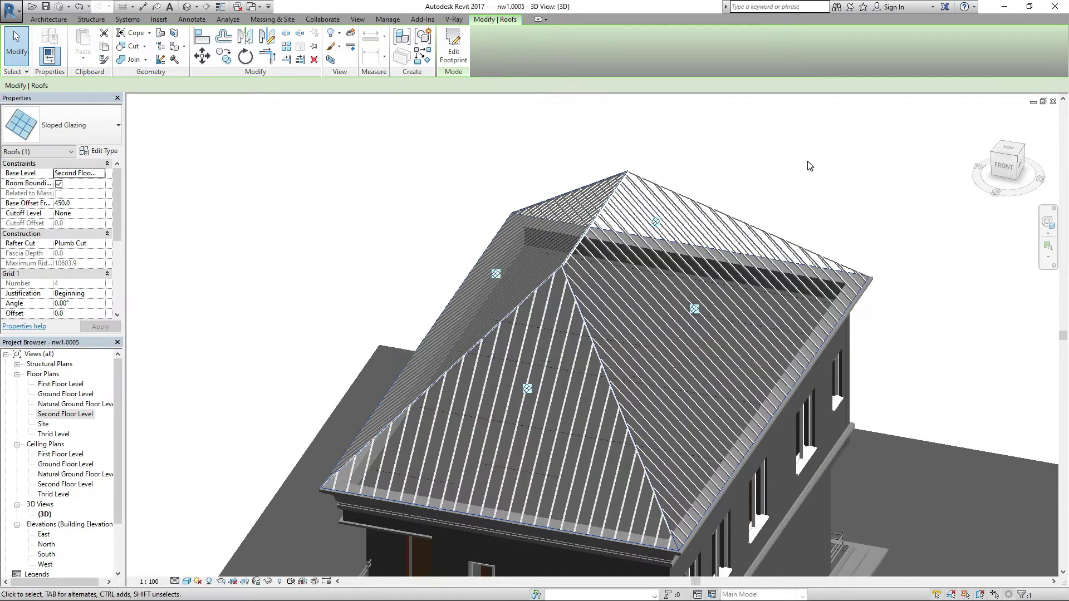
Create a perspective camera view from the Natural Ground Floor Level plan, with the eye at the site's south-east corner looking diagonally across the house
{"action": "middle_click_drag", "start_coordinate": [809, 166], "coordinate": [148, 377], "text": "shift"}
{"action": "scroll", "coordinate": [502, 199], "scroll_direction": "down", "scroll_amount": 6}
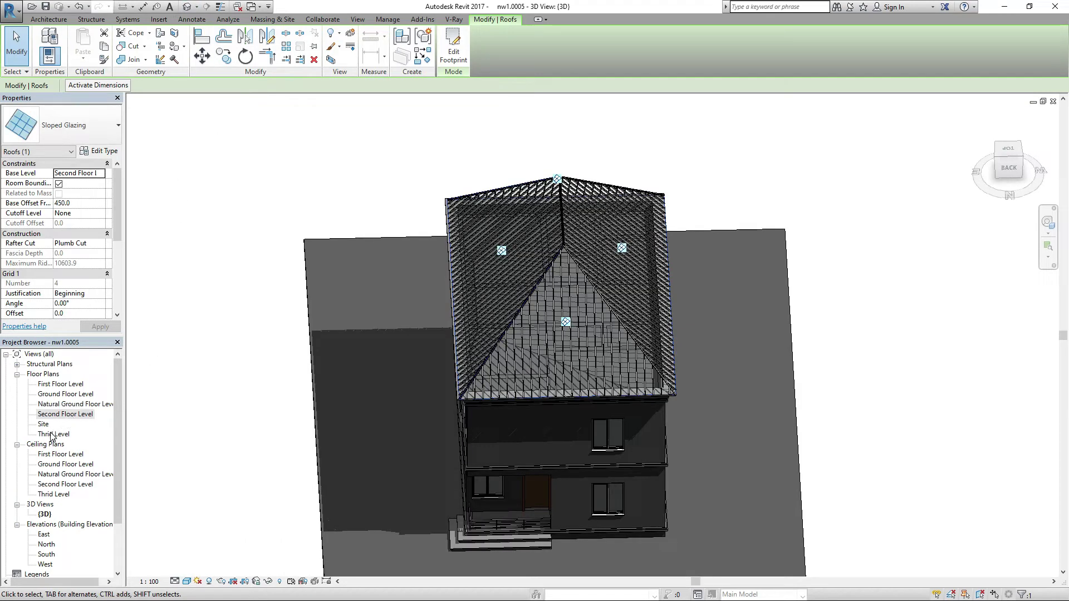
{"action": "double_click", "coordinate": [57, 406]}
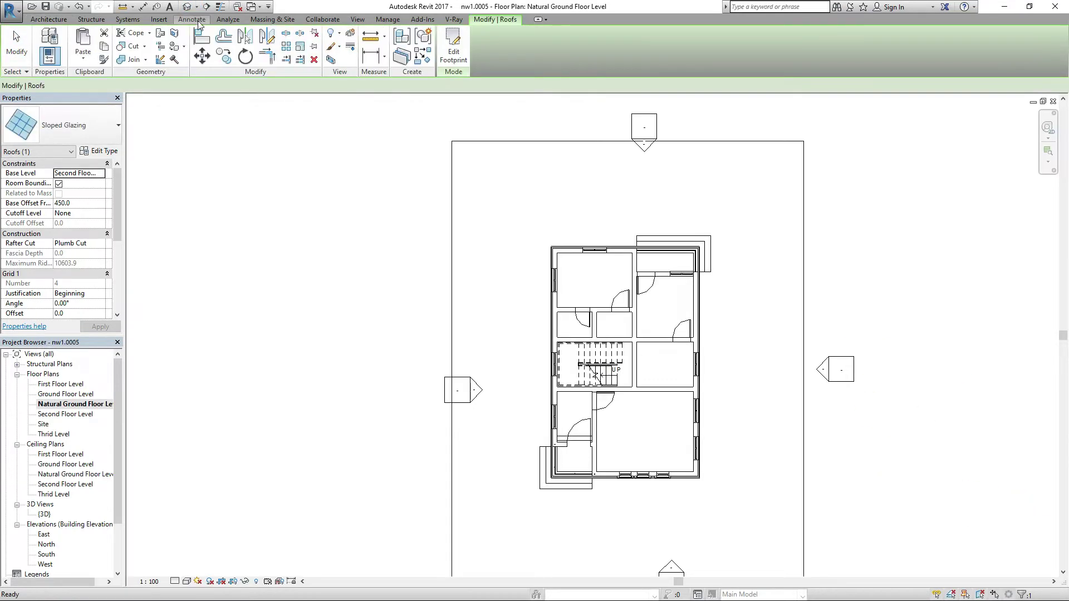
{"action": "left_click", "coordinate": [197, 8]}
{"action": "left_click", "coordinate": [206, 33]}
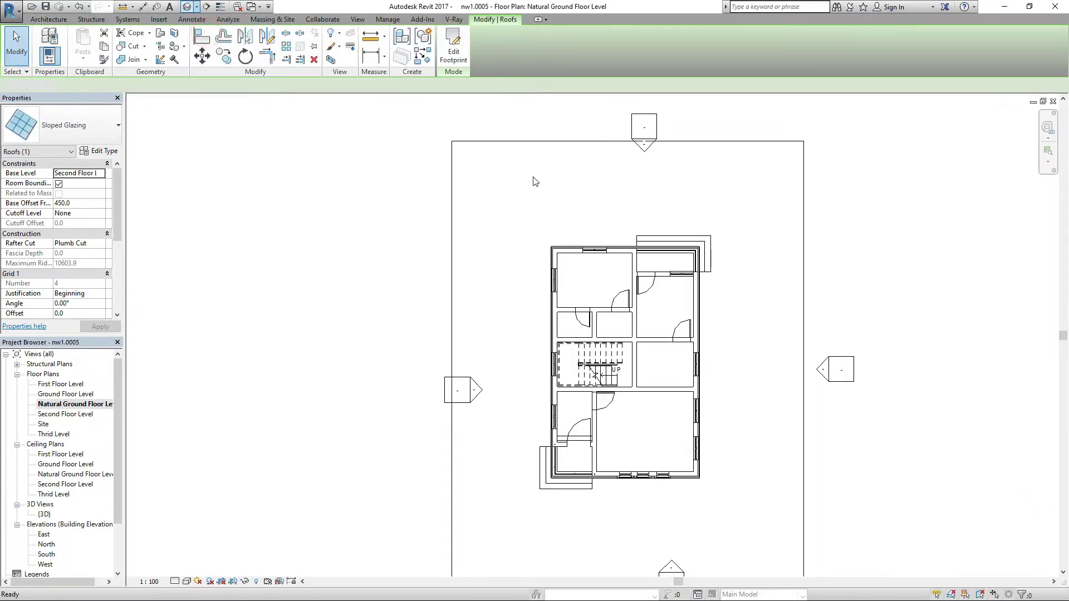
{"action": "scroll", "coordinate": [535, 179], "scroll_direction": "down", "scroll_amount": 2}
{"action": "left_click", "coordinate": [701, 452]}
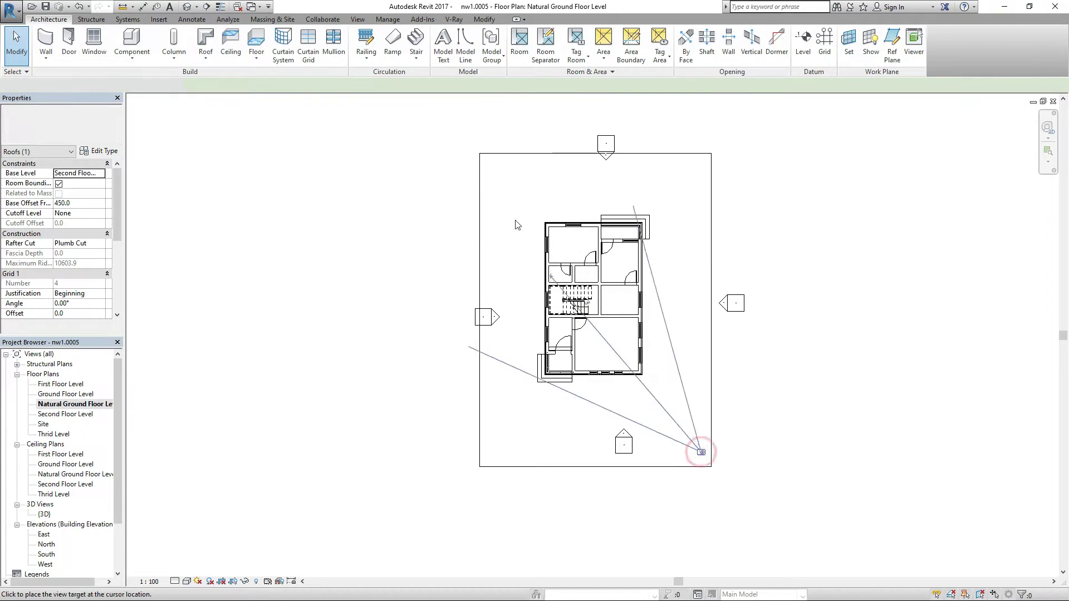
{"action": "left_click", "coordinate": [460, 132]}
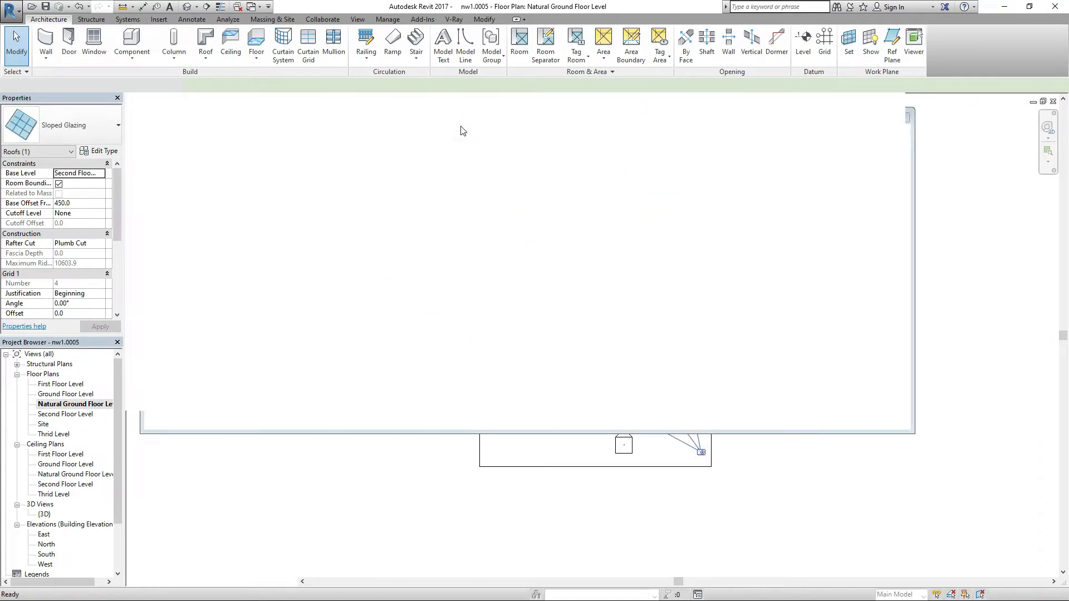
Extend the camera view's crop region upward and sideways until it frames the whole house and its roof
{"action": "scroll", "coordinate": [588, 341], "scroll_direction": "down", "scroll_amount": 5}
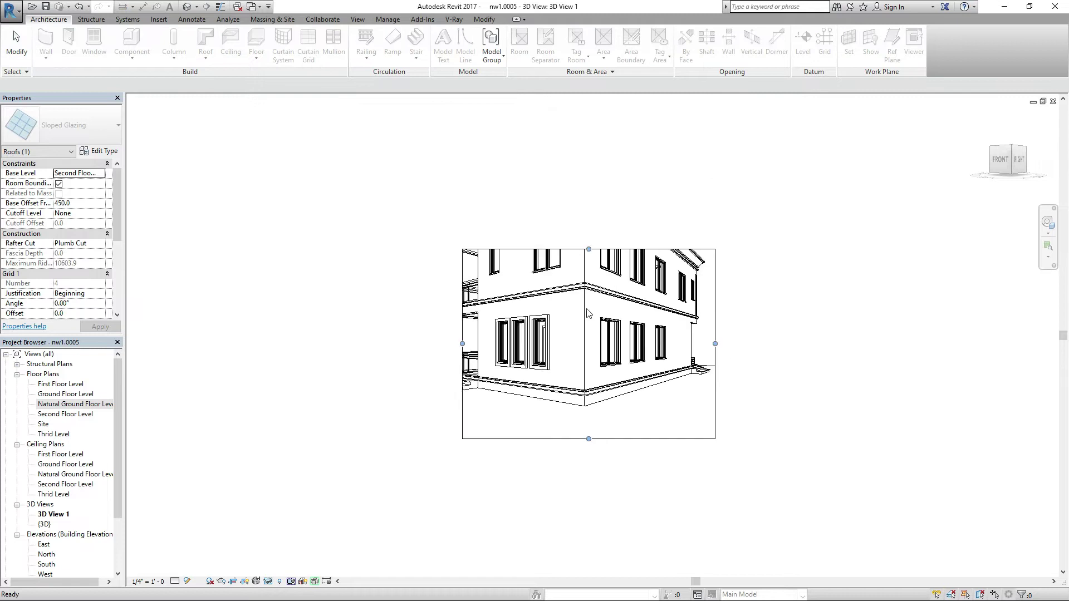
{"action": "left_click_drag", "start_coordinate": [587, 272], "coordinate": [588, 124]}
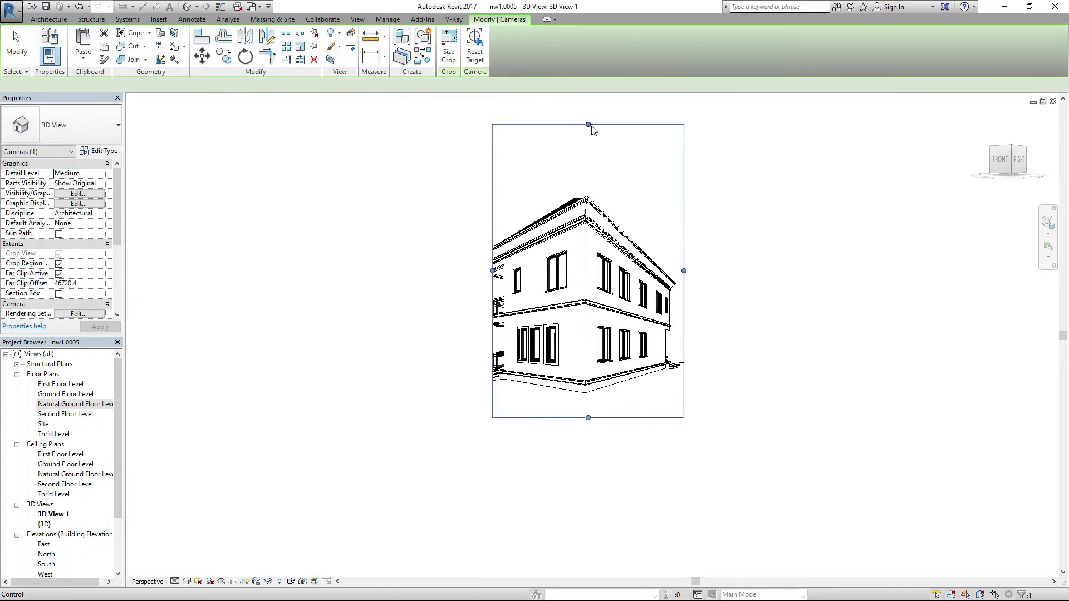
{"action": "left_click_drag", "start_coordinate": [490, 271], "coordinate": [441, 279]}
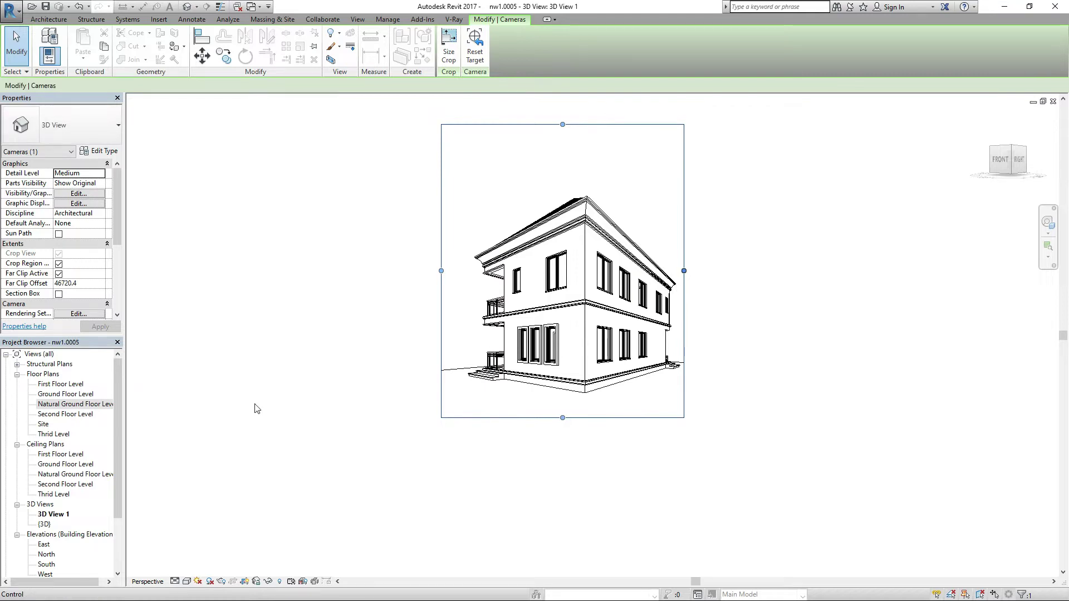
In the {3D} view, edit the ground slab's boundary, moving its back edge out to about 23000 from the house, and finish the sketch
{"action": "double_click", "coordinate": [44, 524]}
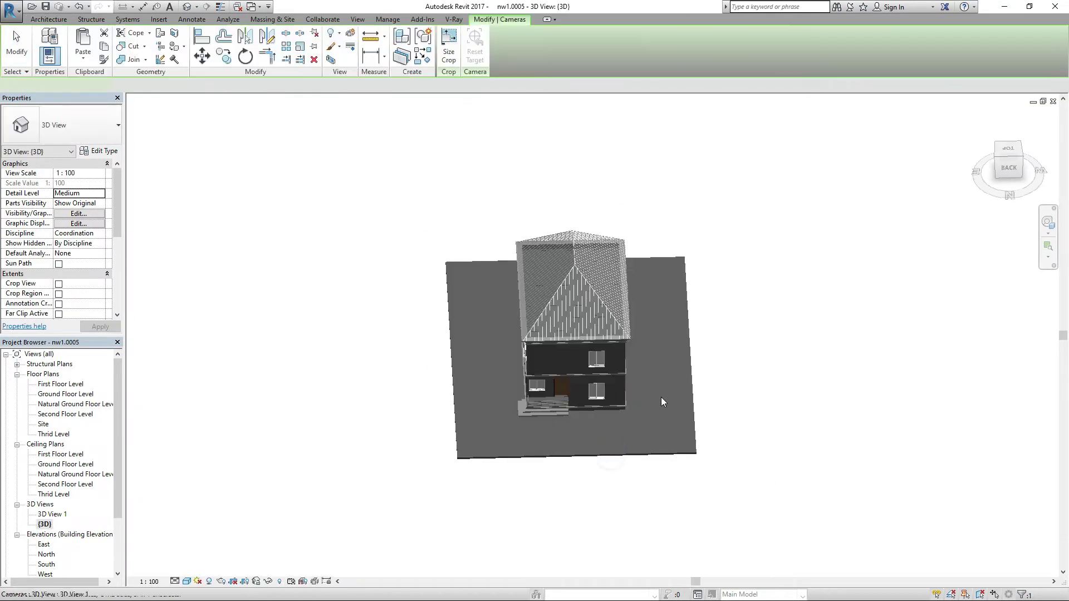
{"action": "scroll", "coordinate": [661, 396], "scroll_direction": "down", "scroll_amount": 3}
{"action": "double_click", "coordinate": [557, 407]}
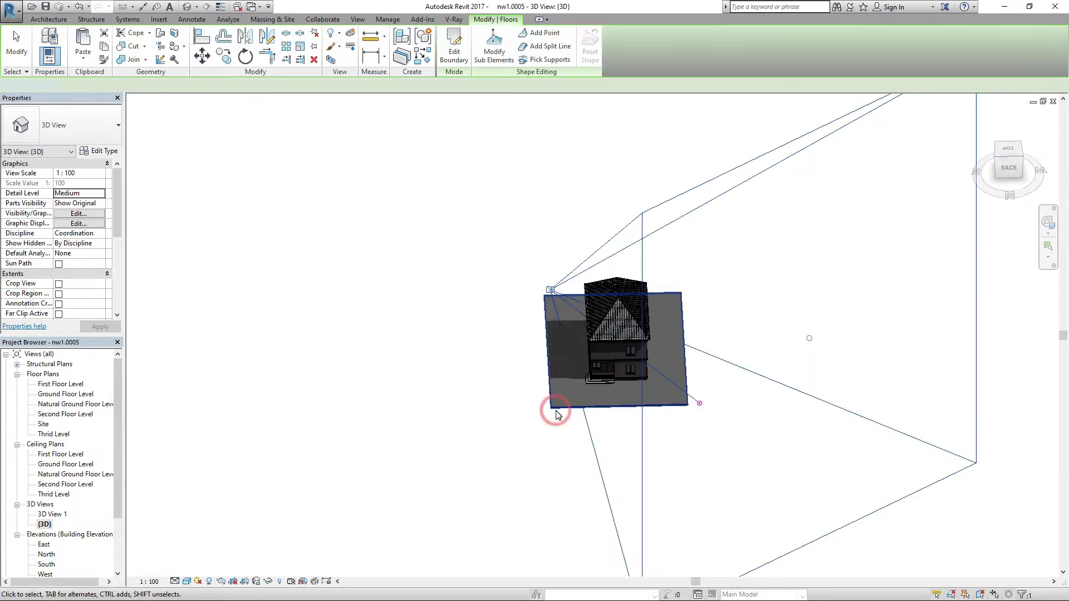
{"action": "left_click_drag", "start_coordinate": [610, 409], "coordinate": [637, 483]}
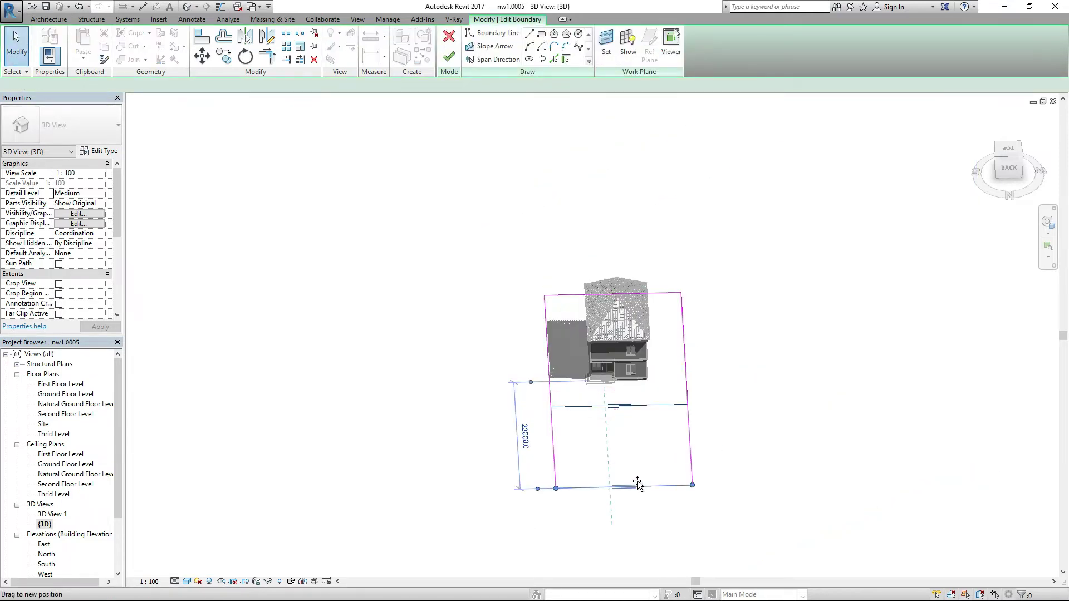
{"action": "left_click", "coordinate": [454, 57]}
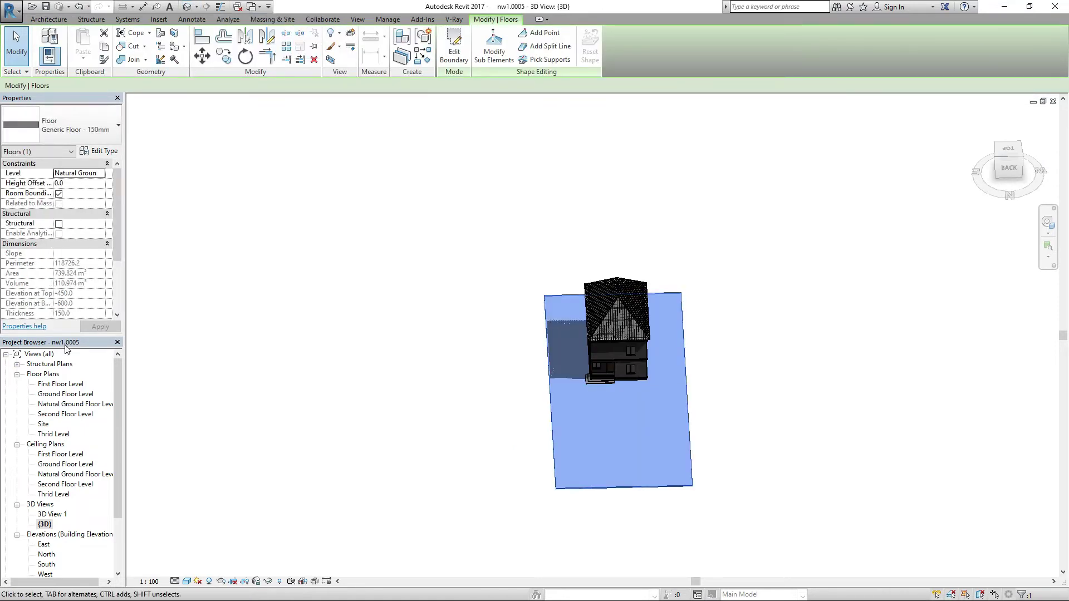
Add a second camera from the Natural Ground Floor Level plan, with the eye near the extended slab's far edge and the target through the house
{"action": "double_click", "coordinate": [49, 404]}
{"action": "left_click", "coordinate": [196, 11]}
{"action": "left_click", "coordinate": [205, 32]}
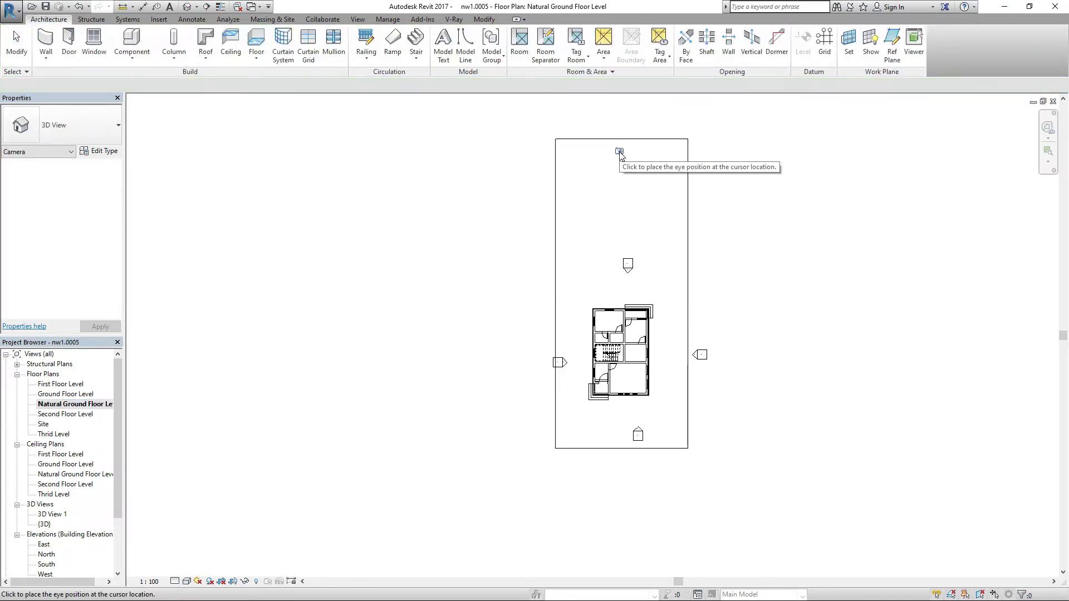
{"action": "left_click", "coordinate": [620, 152]}
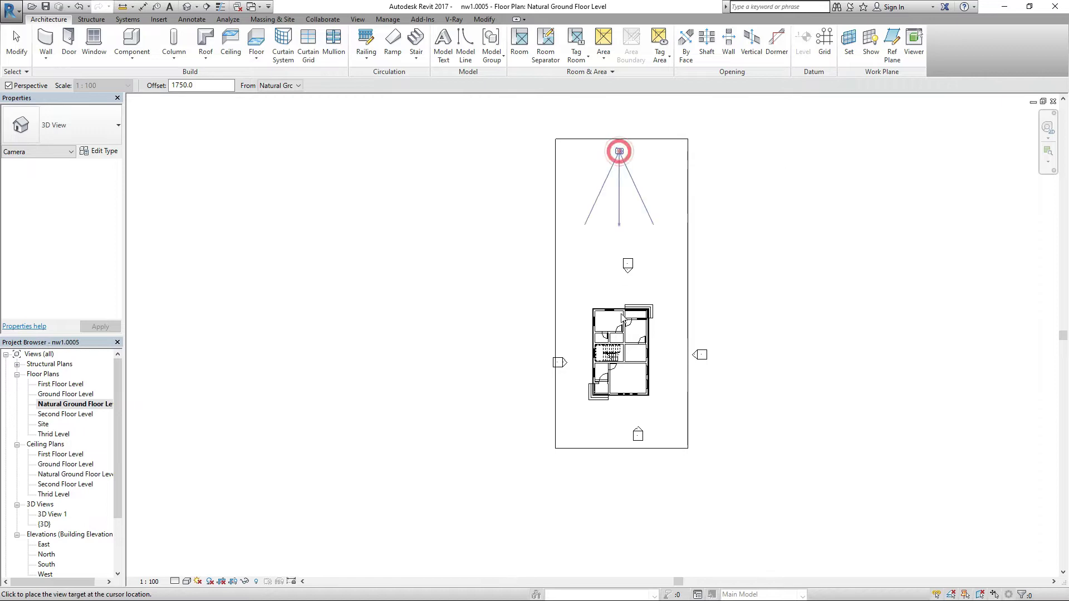
{"action": "left_click", "coordinate": [623, 393]}
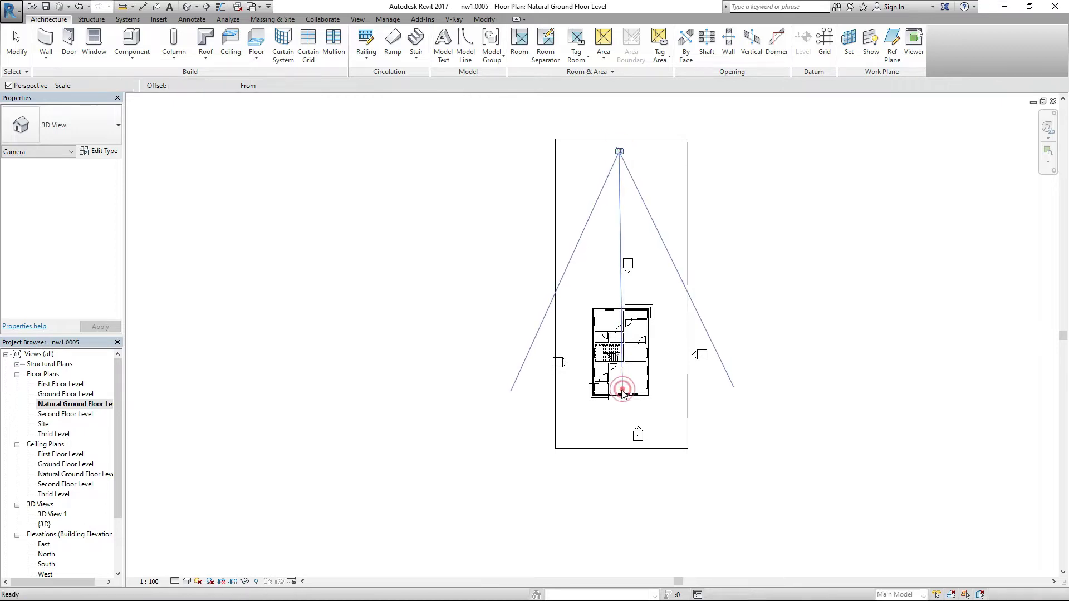
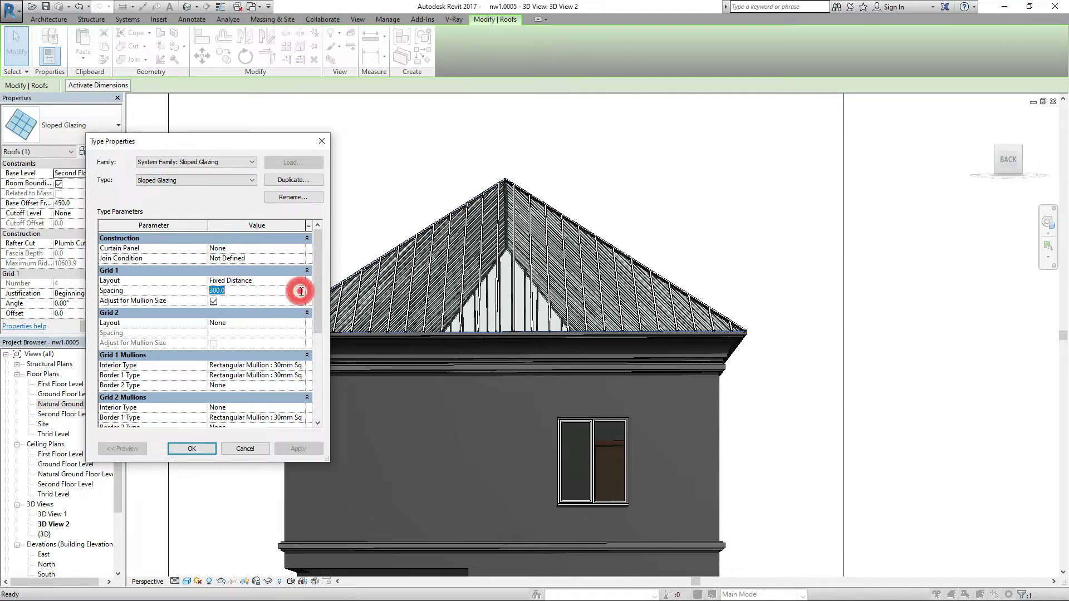
Examine the grid, mullion and identity settings of the Sloped Glazing roof type
{"action": "scroll", "coordinate": [300, 312], "scroll_direction": "down", "scroll_amount": 4}
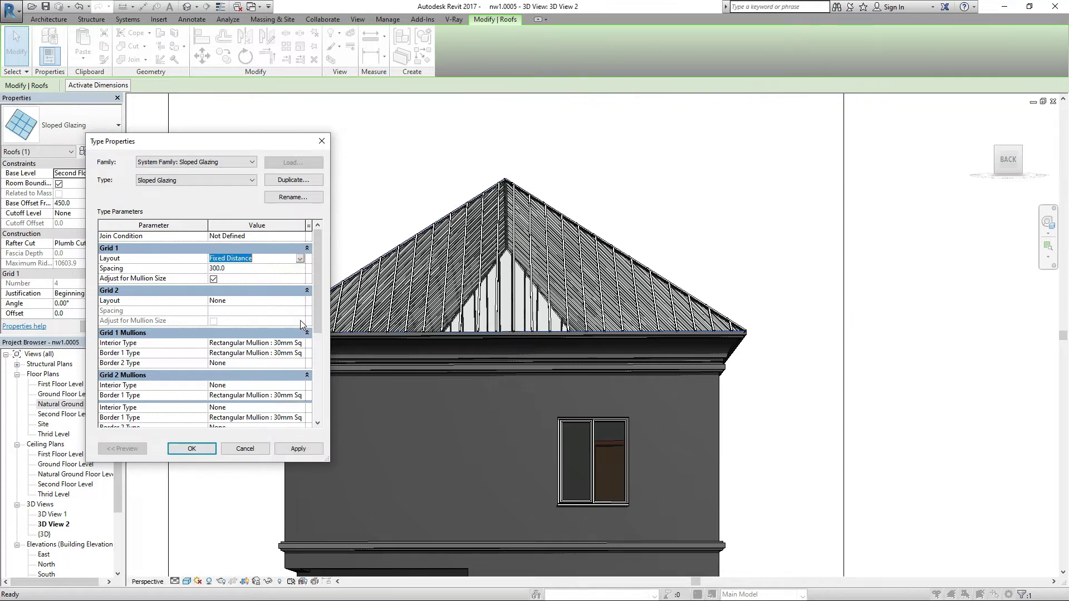
{"action": "scroll", "coordinate": [302, 324], "scroll_direction": "down", "scroll_amount": 2}
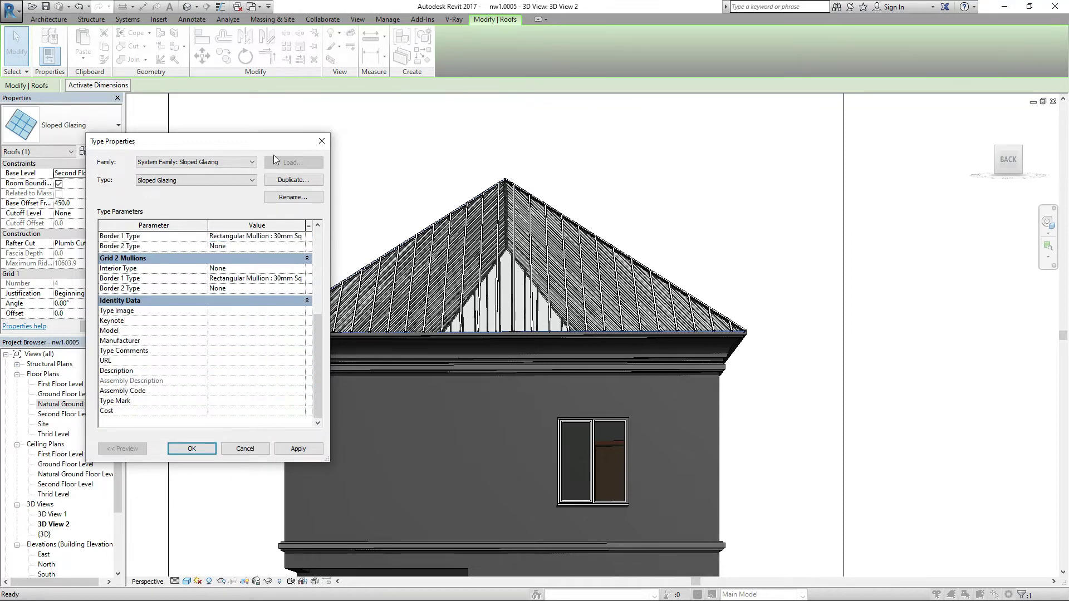
{"action": "left_click", "coordinate": [308, 197]}
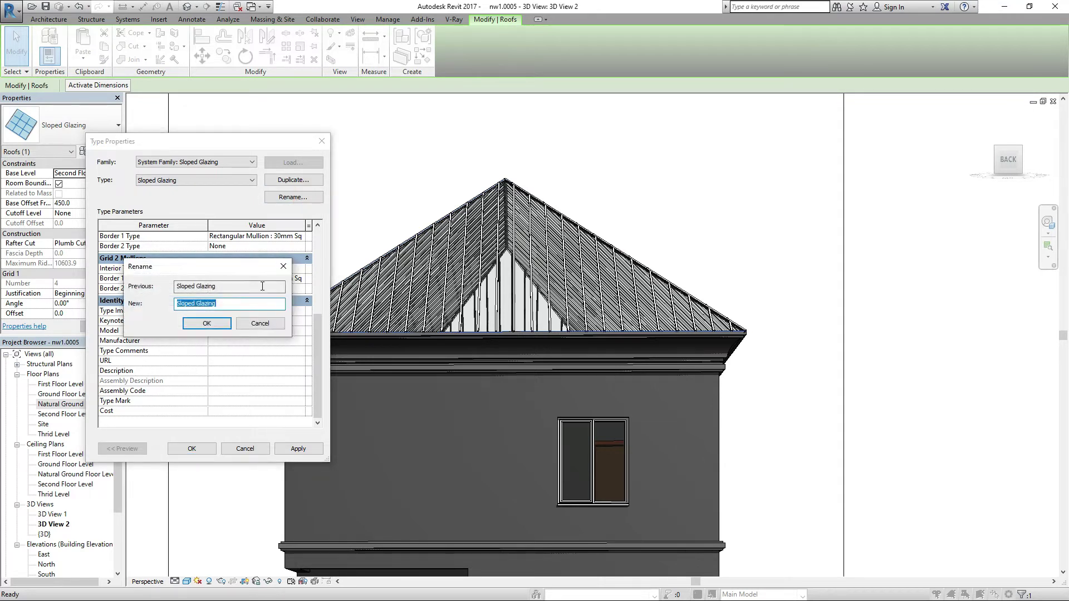
{"action": "left_click", "coordinate": [281, 266]}
{"action": "scroll", "coordinate": [266, 299], "scroll_direction": "up", "scroll_amount": 3}
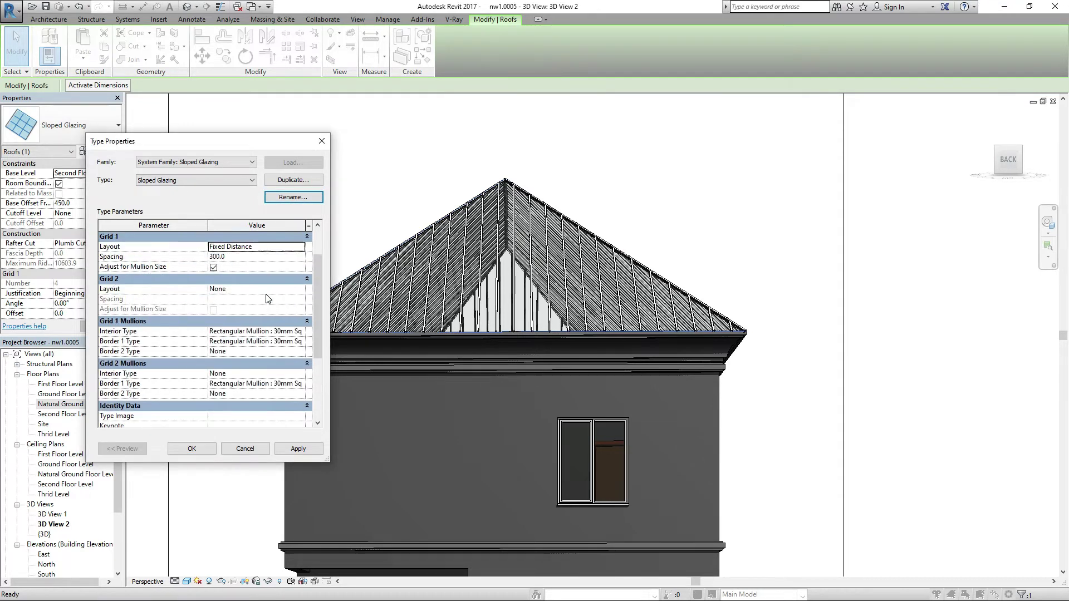
{"action": "scroll", "coordinate": [266, 299], "scroll_direction": "up", "scroll_amount": 1}
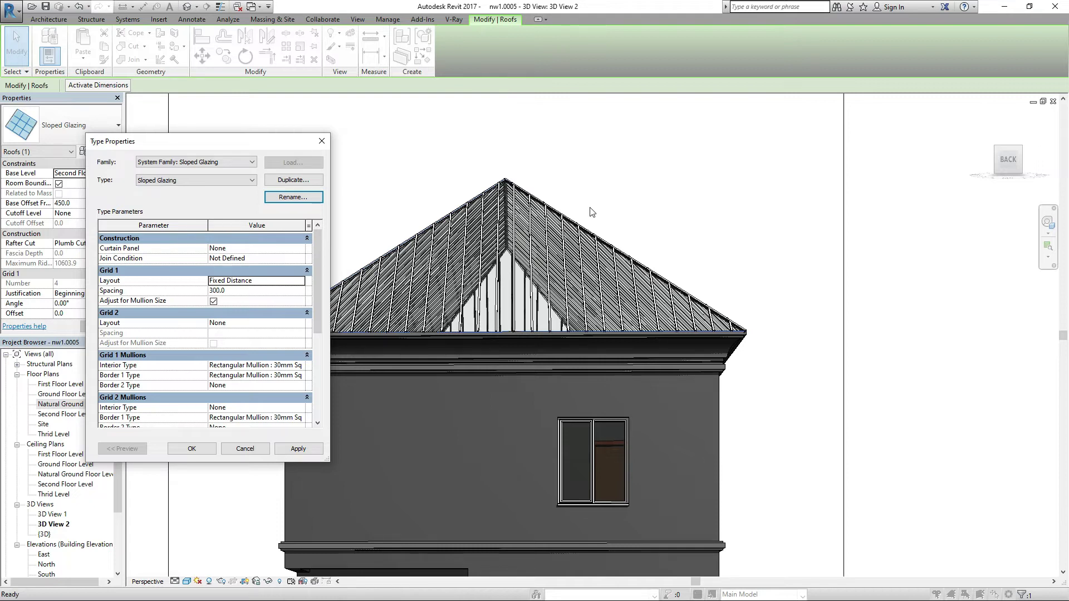
{"action": "left_click_drag", "start_coordinate": [311, 259], "coordinate": [340, 242]}
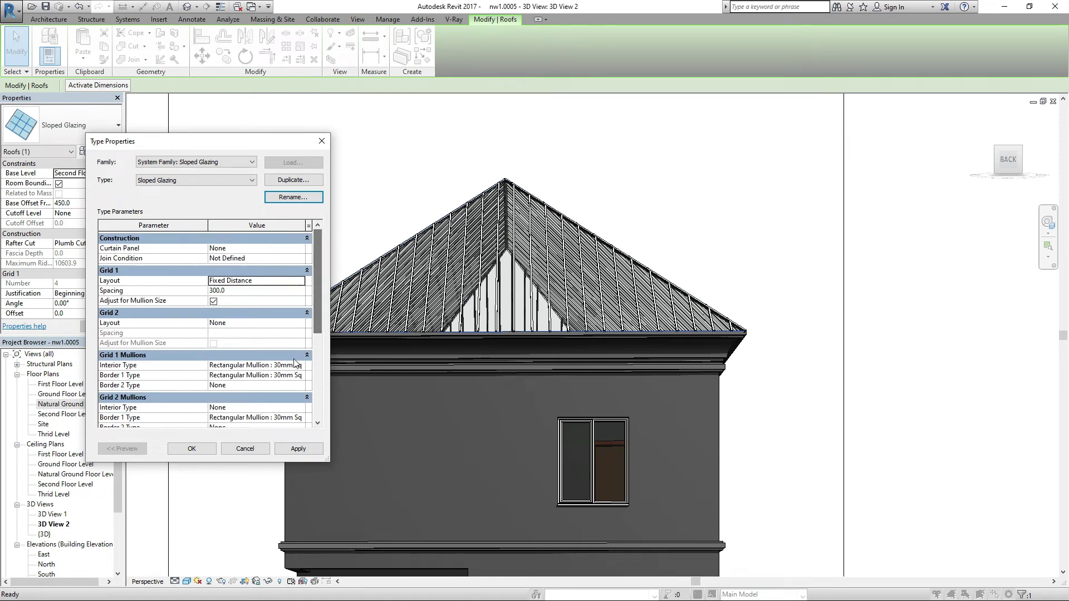
{"action": "left_click", "coordinate": [192, 448]}
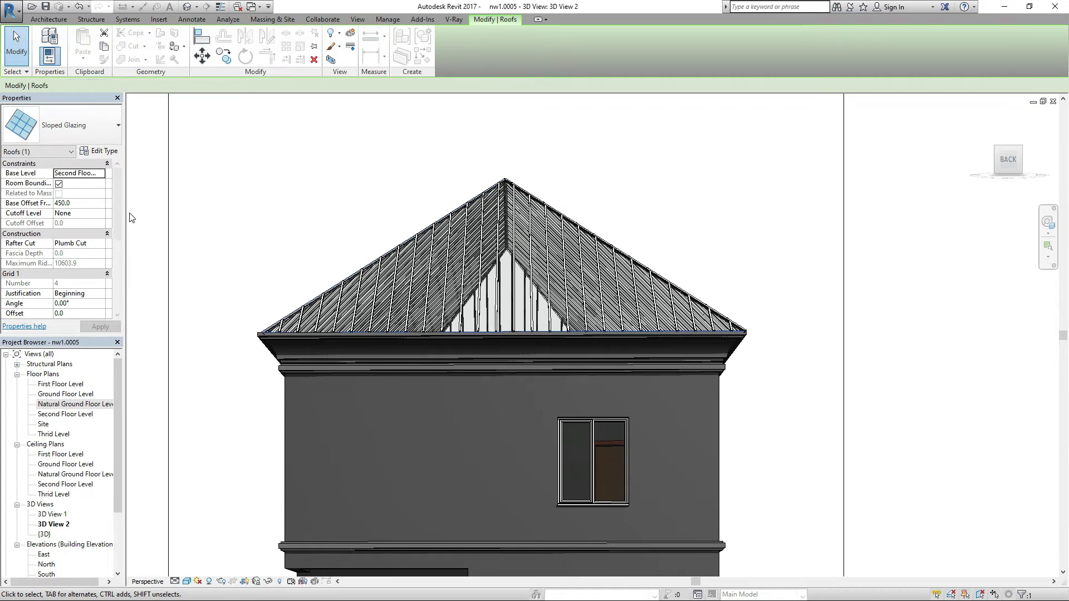
Set the Sloped Glazing roof type's curtain panel to System Panel : Solid, apply it and deselect the roof
{"action": "left_click_drag", "start_coordinate": [118, 193], "coordinate": [113, 159]}
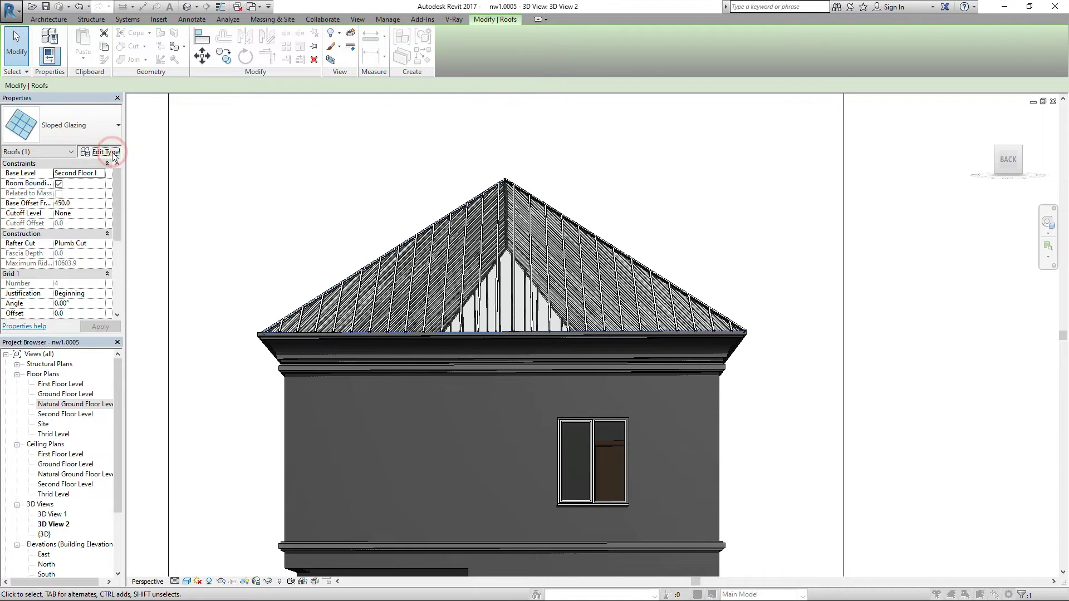
{"action": "left_click", "coordinate": [112, 152]}
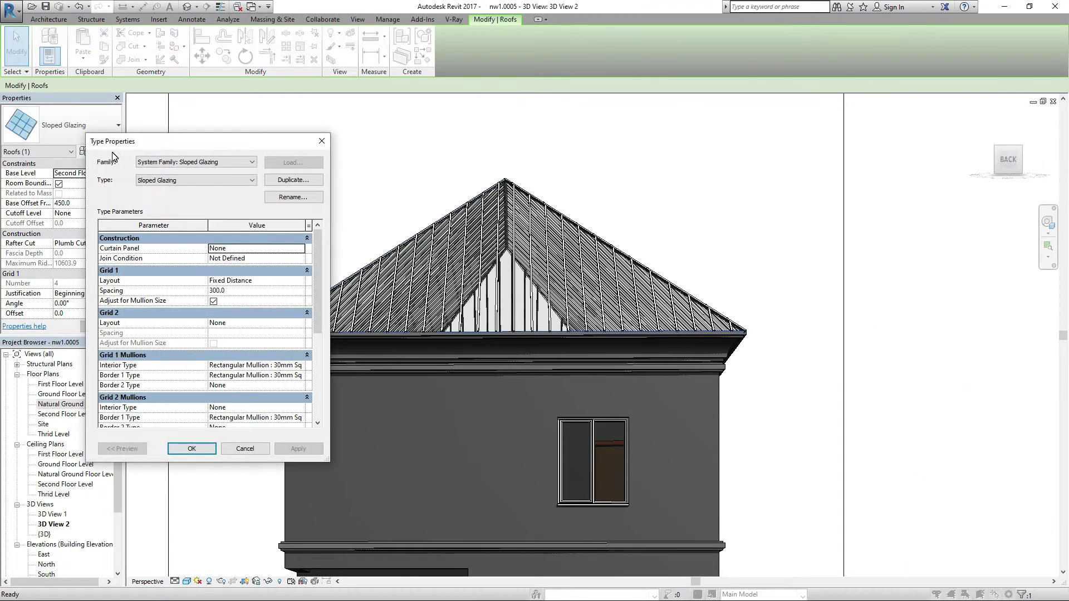
{"action": "left_click", "coordinate": [300, 248]}
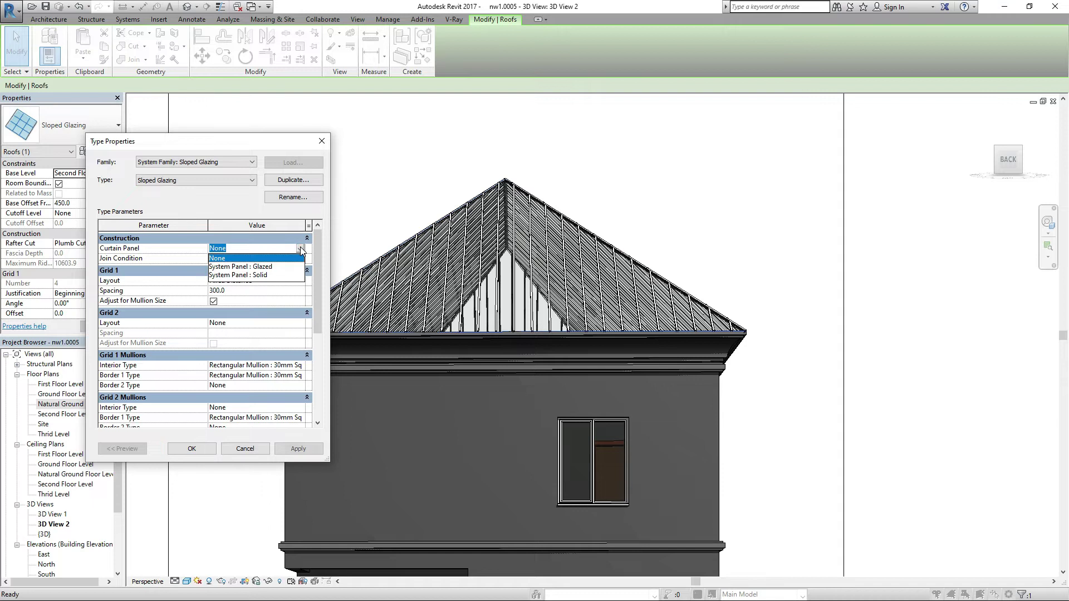
{"action": "left_click", "coordinate": [277, 275]}
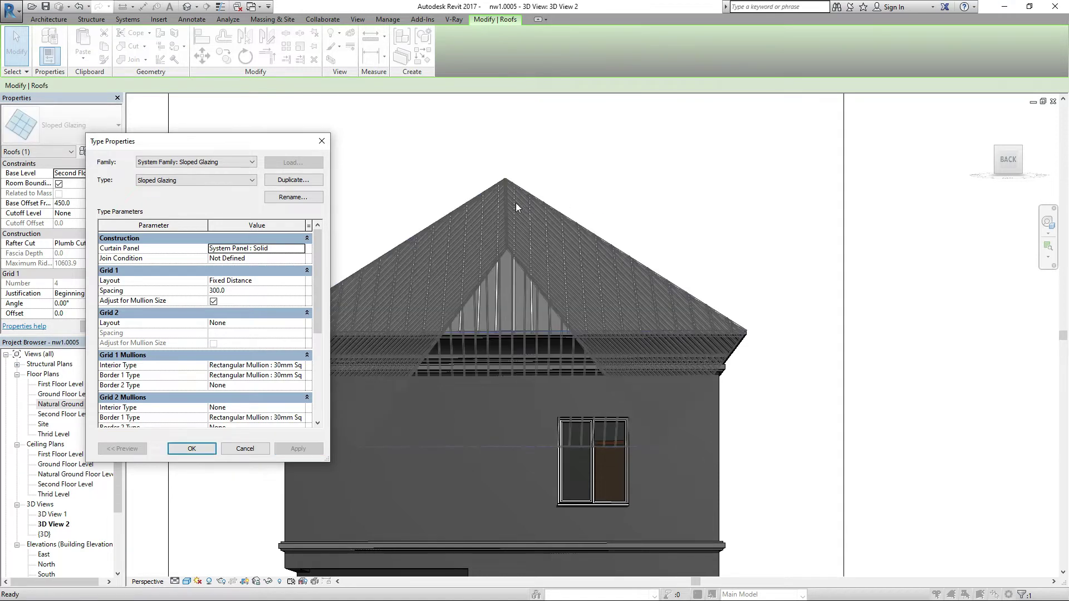
{"action": "left_click", "coordinate": [184, 446]}
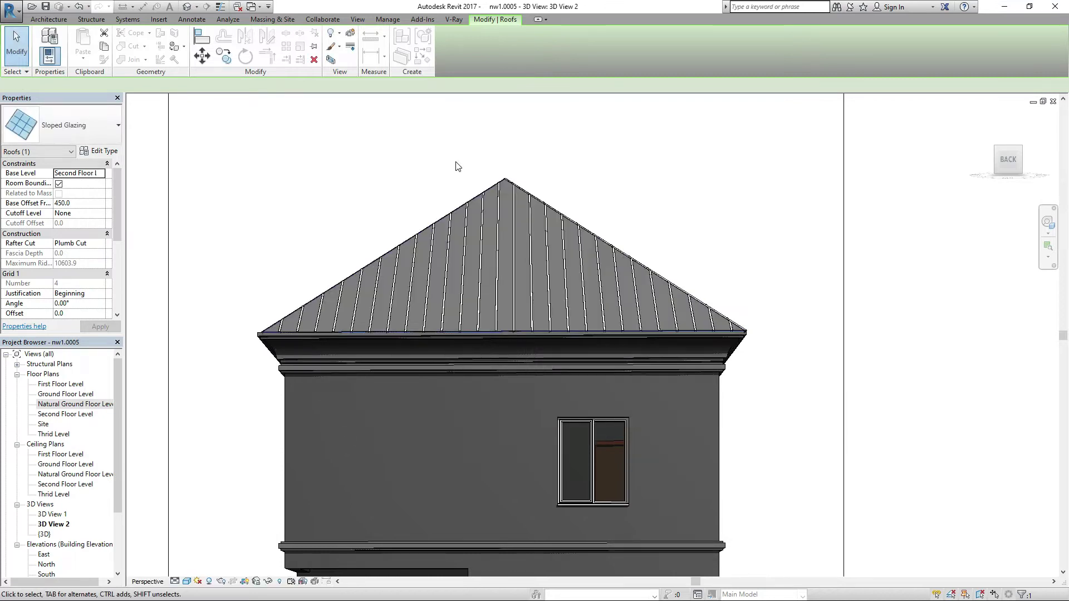
{"action": "left_click", "coordinate": [423, 155]}
{"action": "scroll", "coordinate": [420, 155], "scroll_direction": "down", "scroll_amount": 3}
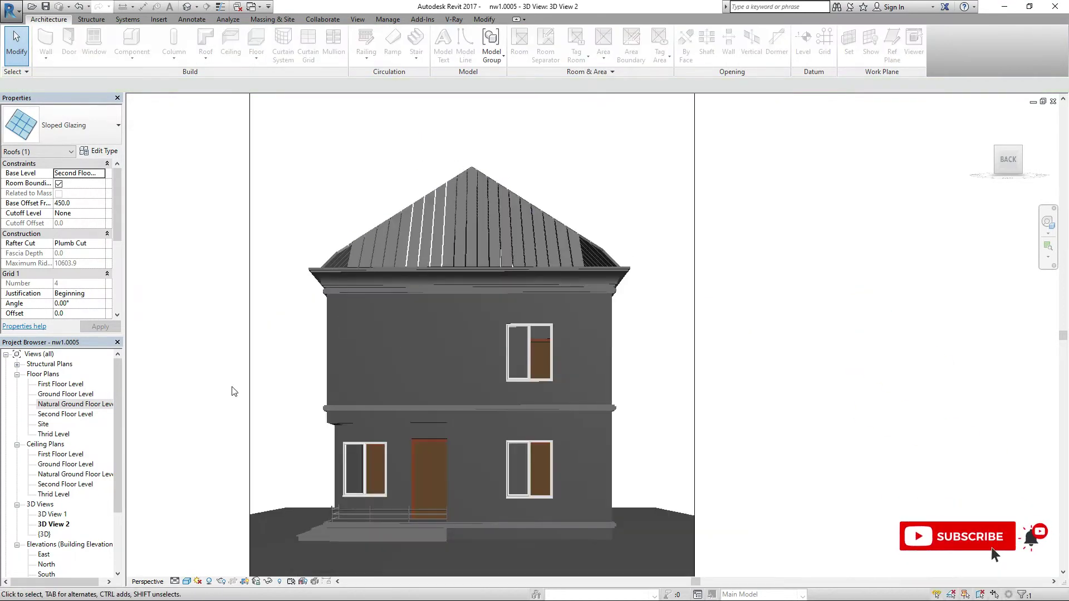
In the {3D} view, set the Sloped Glazing roof type's Grid 1 Border 1 mullion to Rectangular Mullion : 50mm x 150mm
{"action": "double_click", "coordinate": [44, 534]}
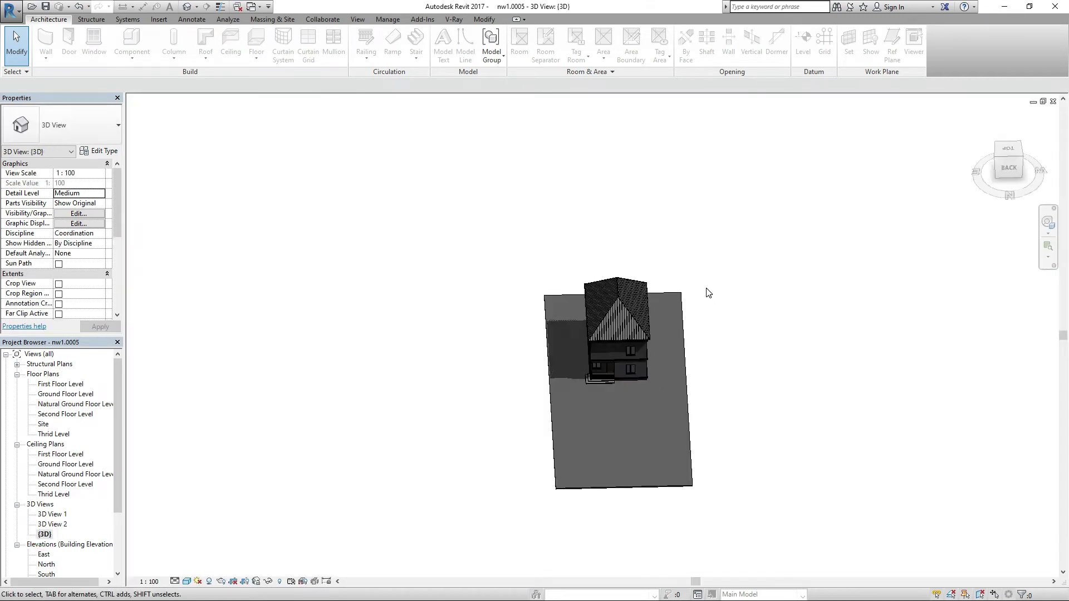
{"action": "scroll", "coordinate": [659, 326], "scroll_direction": "up", "scroll_amount": 5}
{"action": "middle_click_drag", "start_coordinate": [649, 315], "coordinate": [608, 218], "text": "shift"}
{"action": "scroll", "coordinate": [606, 218], "scroll_direction": "down", "scroll_amount": 3}
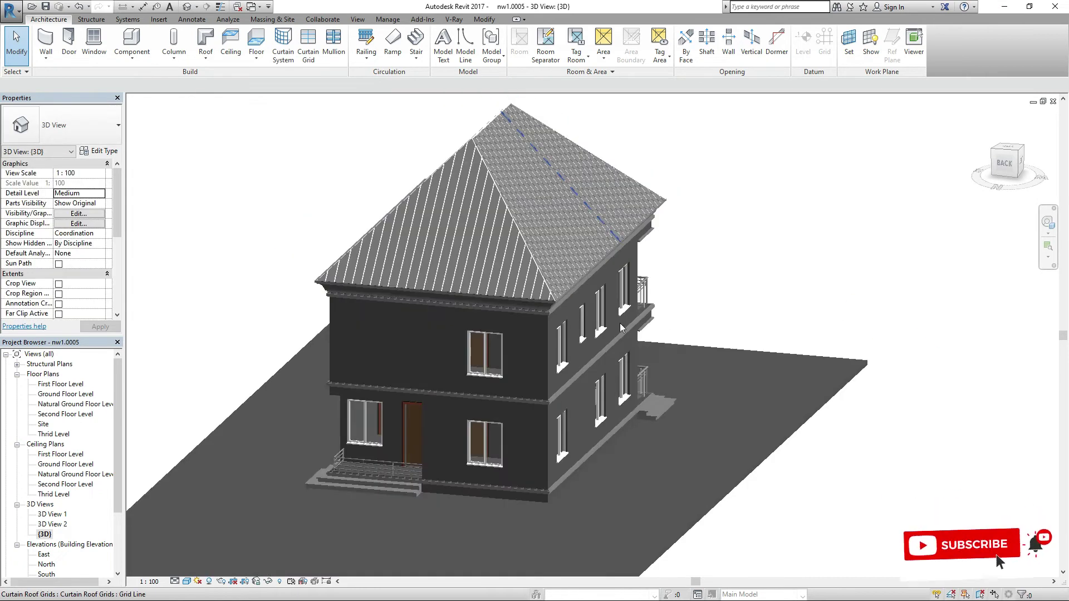
{"action": "scroll", "coordinate": [514, 191], "scroll_direction": "up", "scroll_amount": 6}
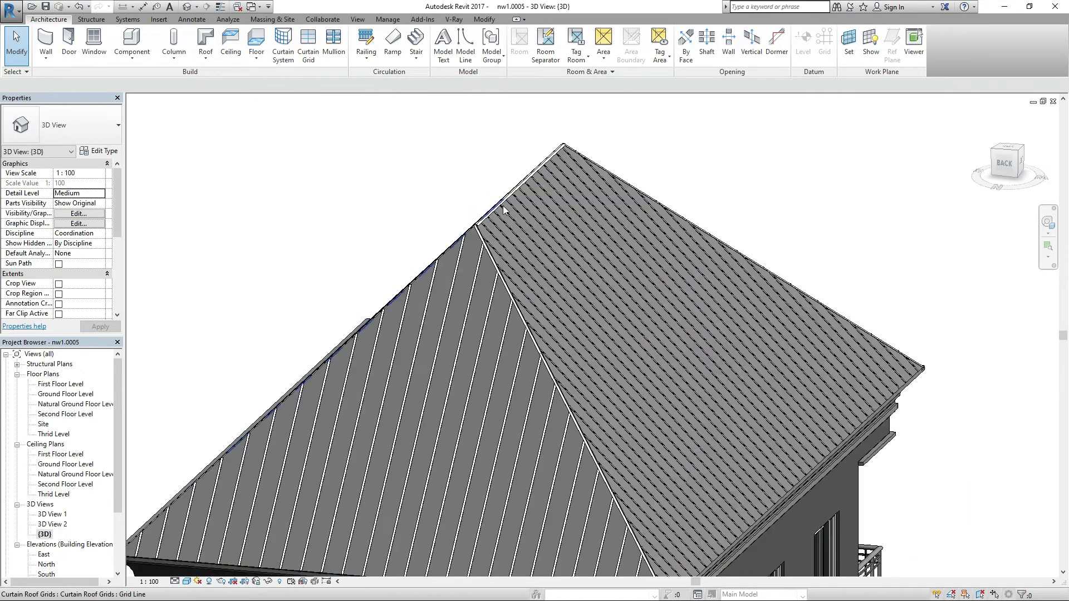
{"action": "scroll", "coordinate": [491, 216], "scroll_direction": "up", "scroll_amount": 2}
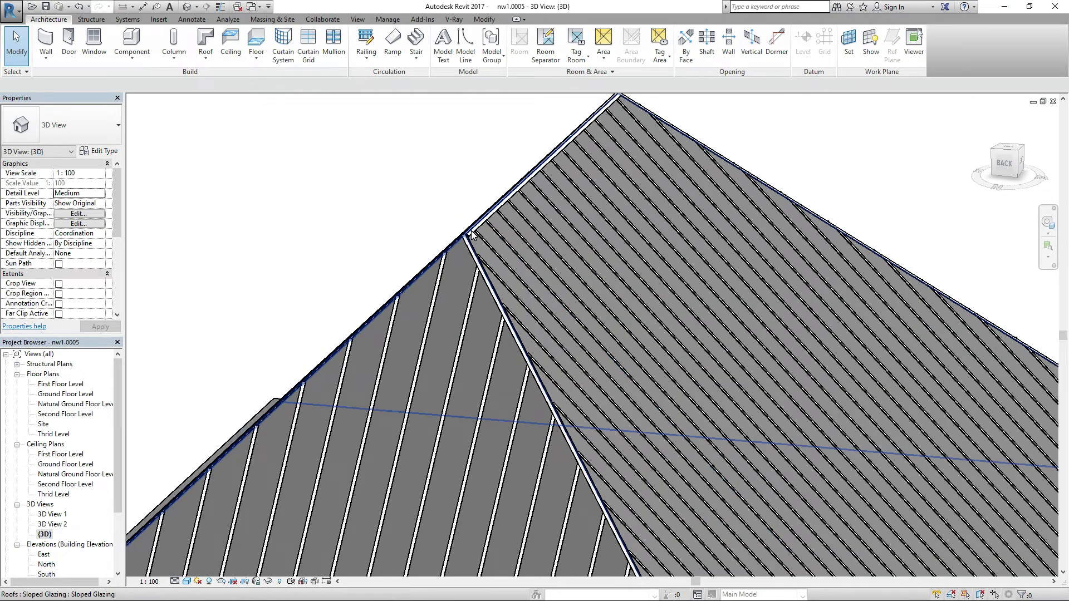
{"action": "left_click", "coordinate": [475, 241]}
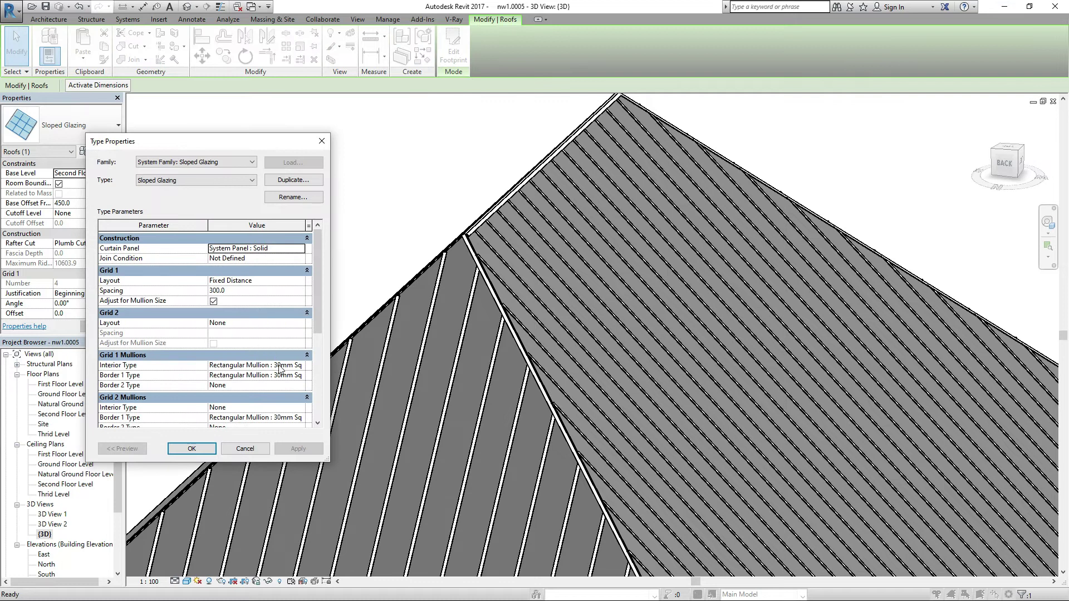
{"action": "left_click", "coordinate": [300, 375]}
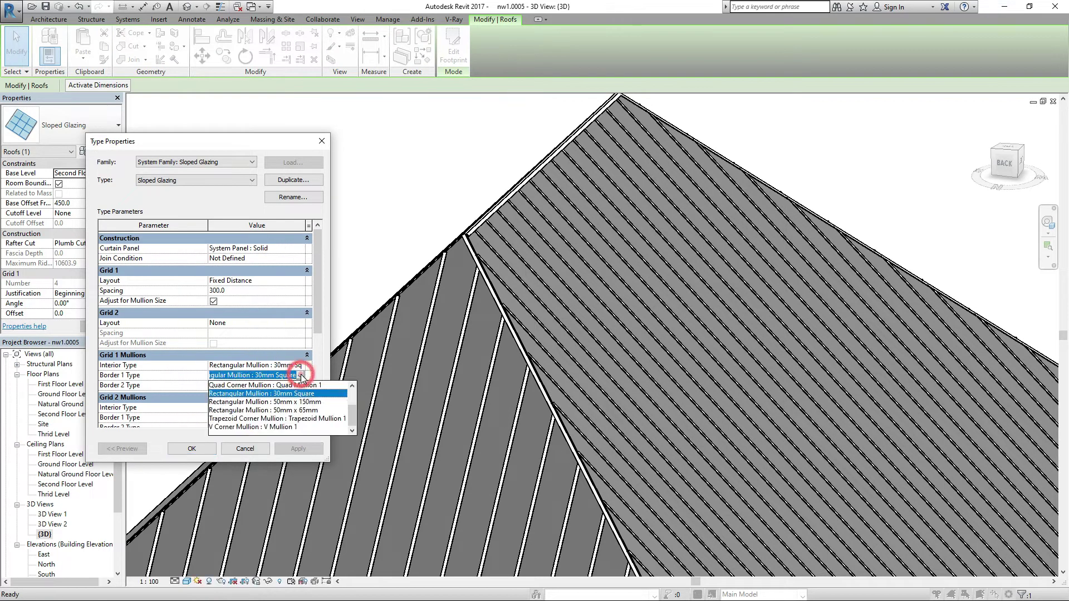
{"action": "left_click", "coordinate": [299, 405]}
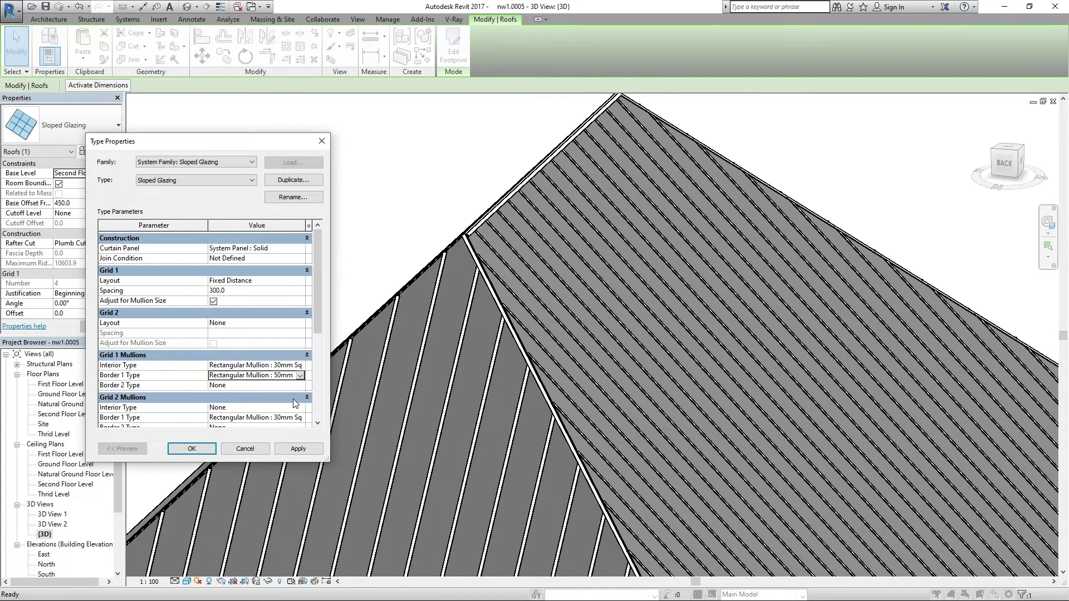
Keep the Grid 2 Border 1 mullion as Rectangular Mullion : 30mm Square, apply the type settings and deselect the roof
{"action": "left_click", "coordinate": [300, 417]}
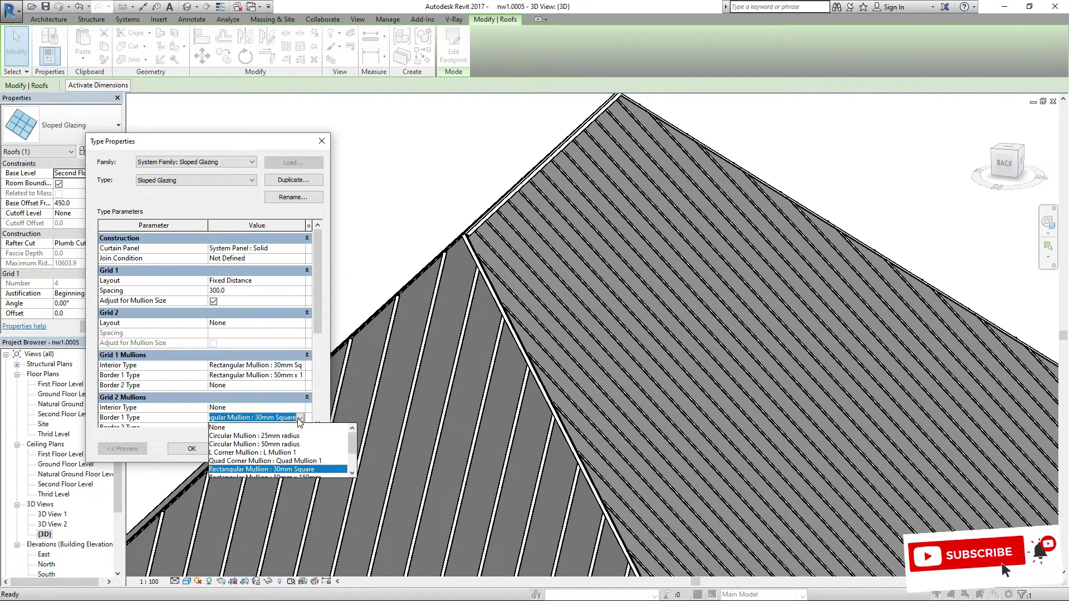
{"action": "scroll", "coordinate": [280, 462], "scroll_direction": "down", "scroll_amount": 1}
{"action": "left_click", "coordinate": [287, 447]}
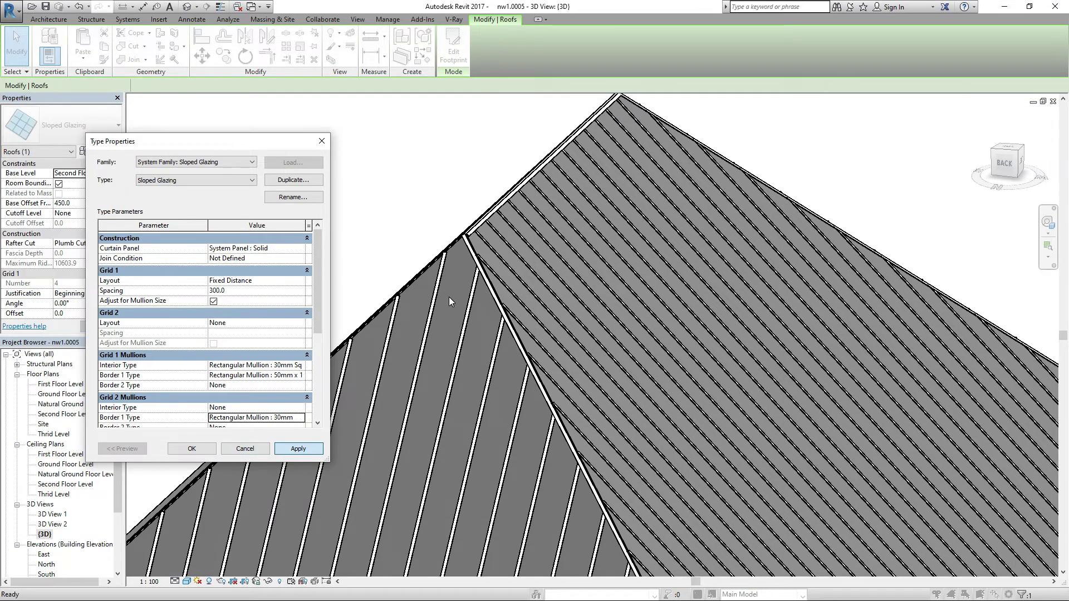
{"action": "left_click", "coordinate": [194, 449]}
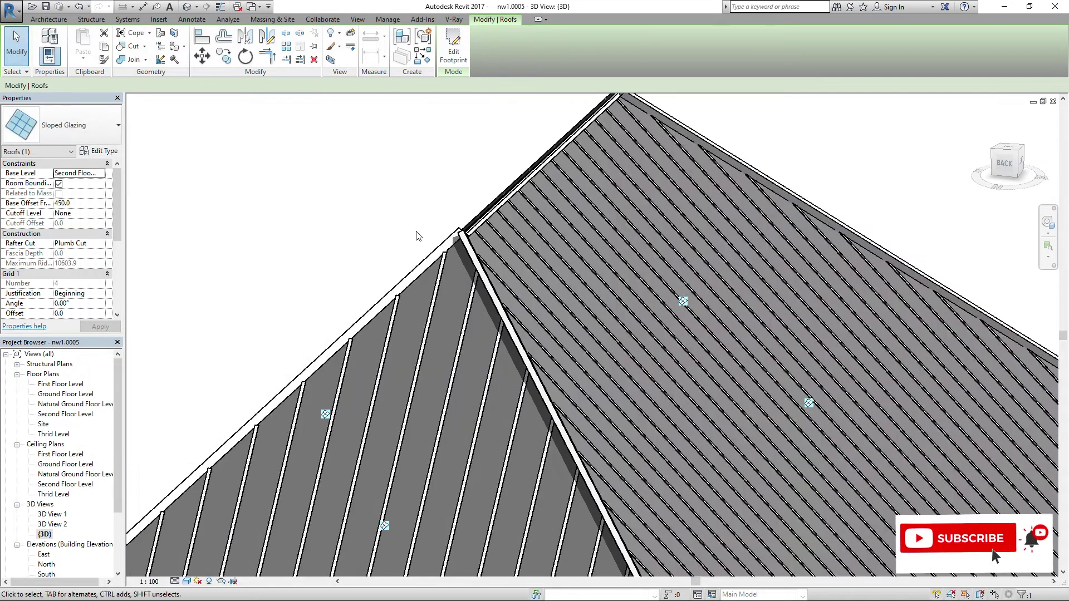
{"action": "left_click", "coordinate": [413, 232]}
Examine the roof's ridge and hip mullion junction up close and the whole house from several sides
{"action": "scroll", "coordinate": [409, 181], "scroll_direction": "down", "scroll_amount": 2}
{"action": "scroll", "coordinate": [577, 162], "scroll_direction": "down", "scroll_amount": 5}
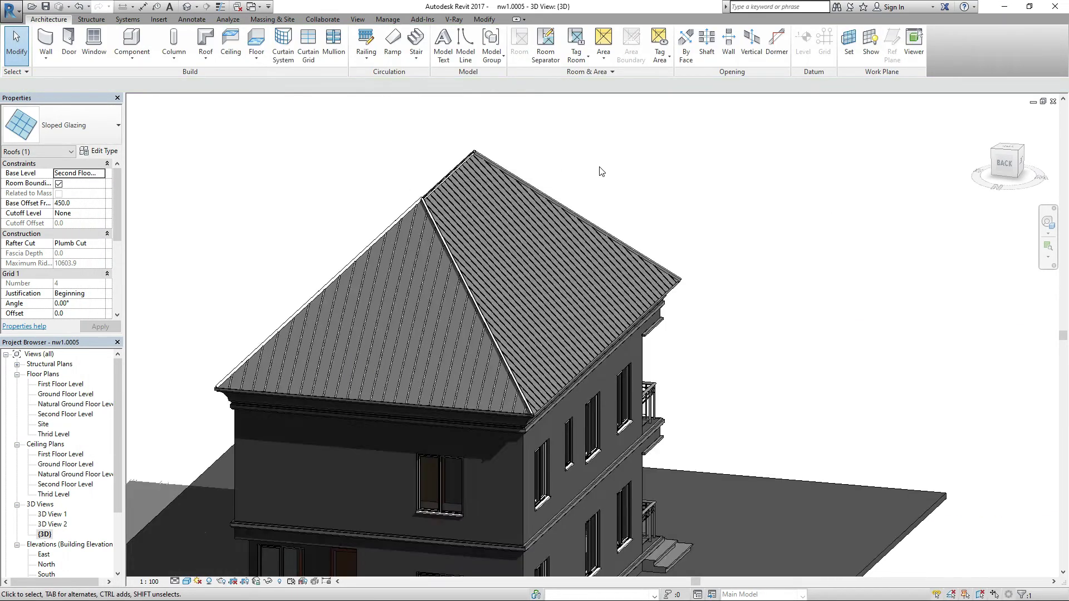
{"action": "middle_click_drag", "start_coordinate": [651, 185], "coordinate": [378, 239], "text": "shift"}
{"action": "scroll", "coordinate": [446, 259], "scroll_direction": "up", "scroll_amount": 8}
{"action": "scroll", "coordinate": [518, 316], "scroll_direction": "up", "scroll_amount": 2}
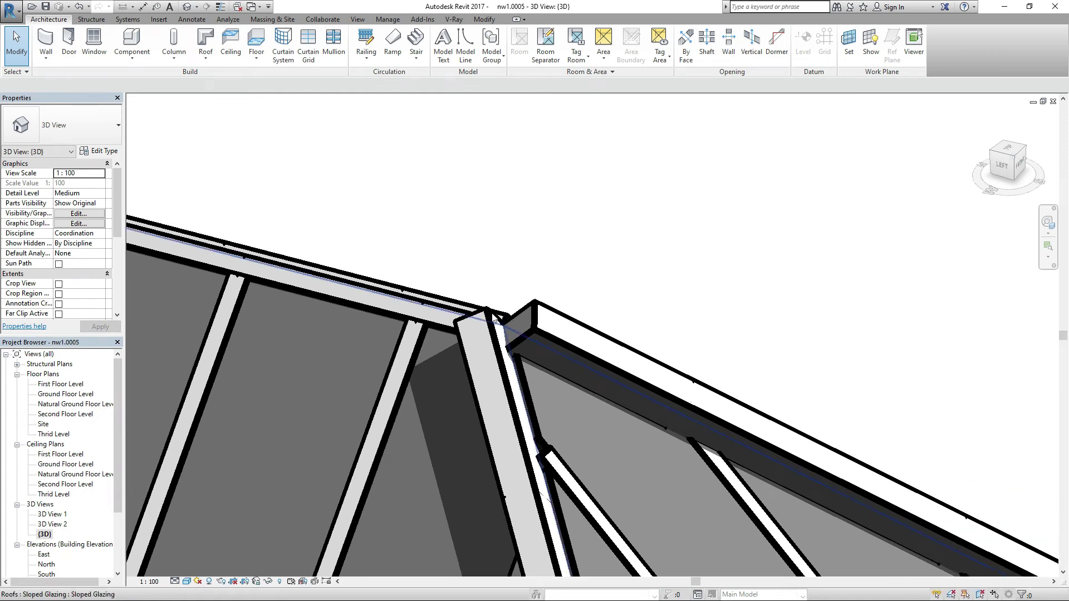
{"action": "scroll", "coordinate": [495, 322], "scroll_direction": "down", "scroll_amount": 8}
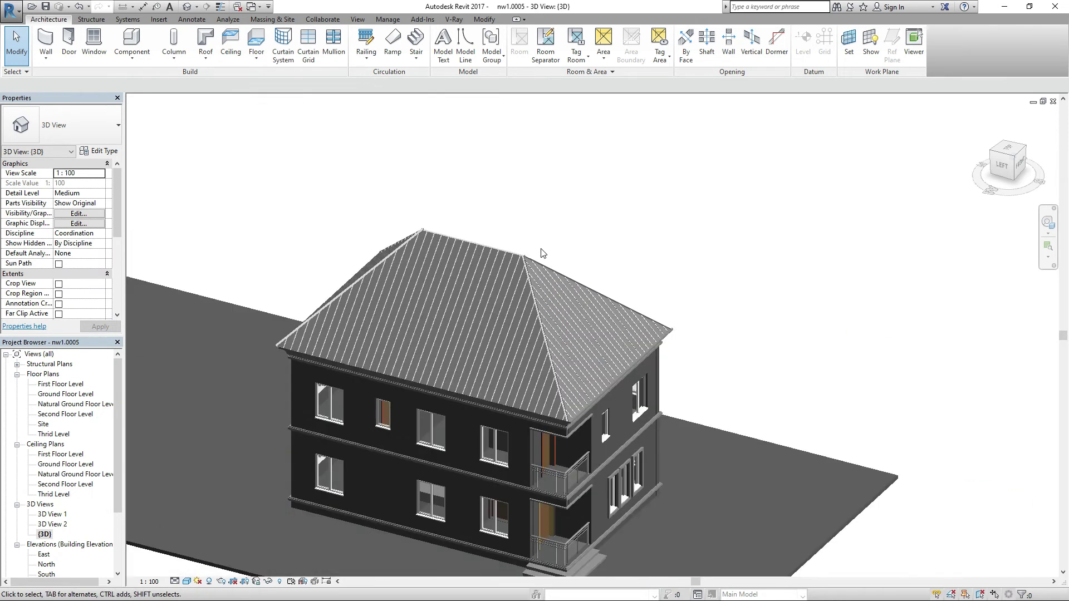
{"action": "middle_click_drag", "start_coordinate": [513, 351], "coordinate": [627, 475], "text": "shift"}
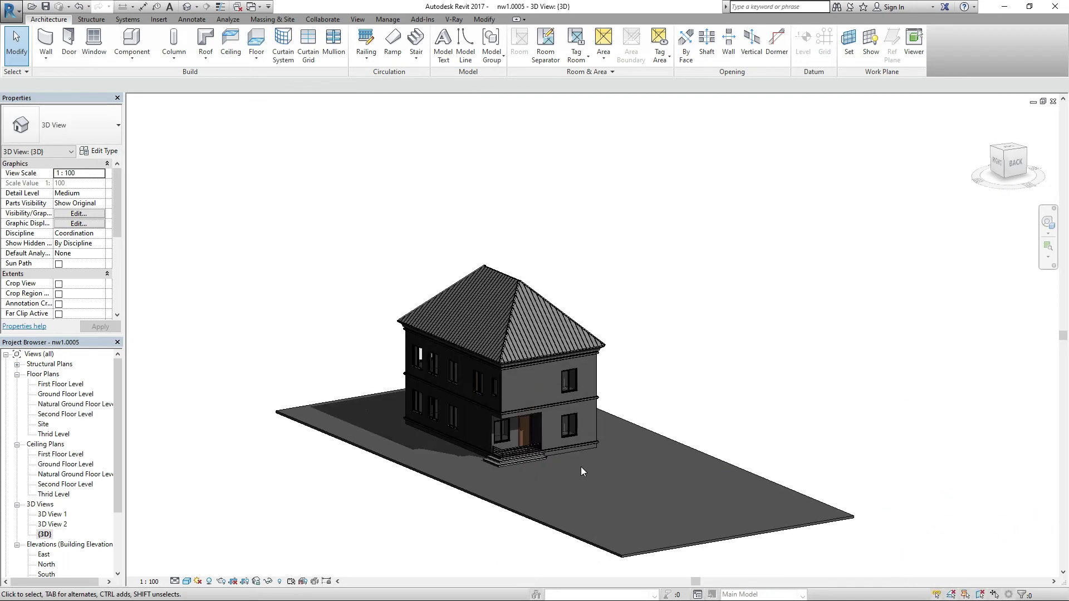
{"action": "scroll", "coordinate": [550, 430], "scroll_direction": "up", "scroll_amount": 2}
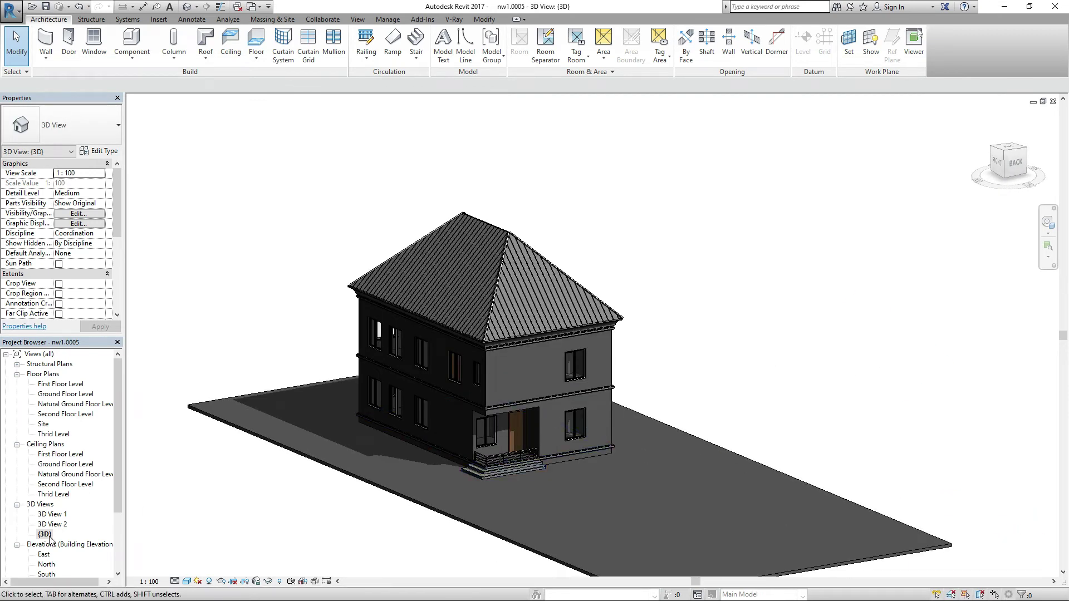
{"action": "scroll", "coordinate": [437, 412], "scroll_direction": "down", "scroll_amount": 3}
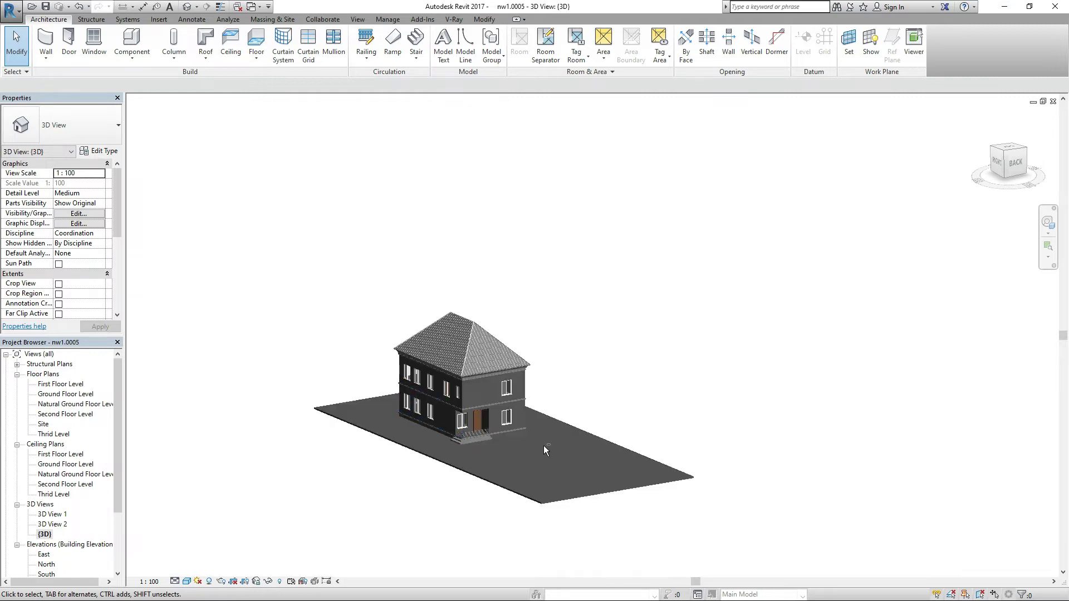
Edit the ground slab's boundary, moving the right edge about 20000 and the front edge about 19000 from the house, and the left edge outward
{"action": "middle_click_drag", "start_coordinate": [418, 516], "coordinate": [590, 422], "text": "shift"}
{"action": "left_click", "coordinate": [590, 422]}
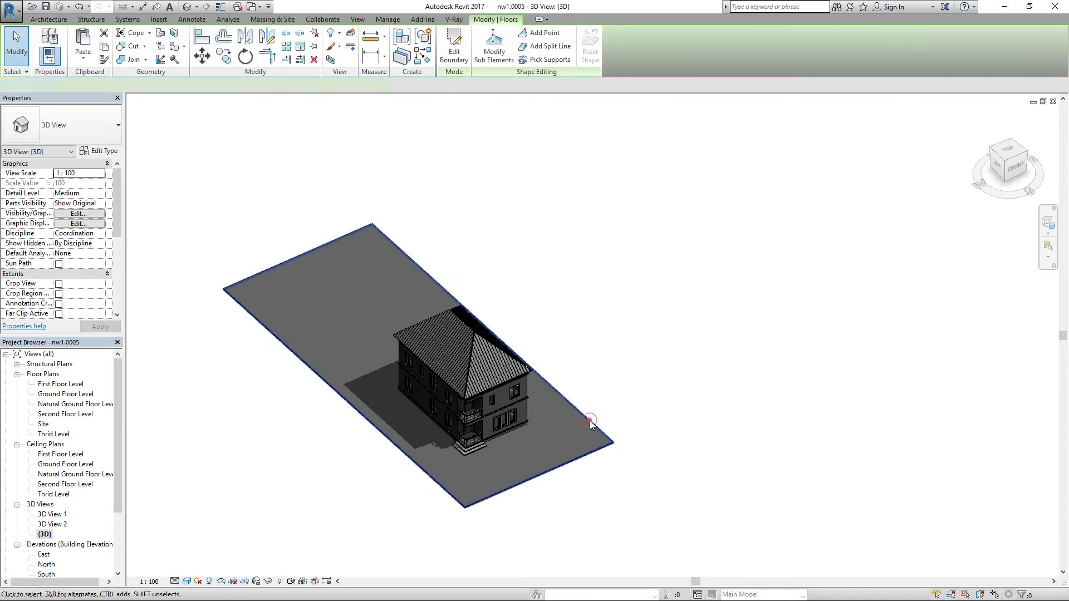
{"action": "double_click", "coordinate": [564, 395]}
{"action": "left_click_drag", "start_coordinate": [564, 397], "coordinate": [684, 344]}
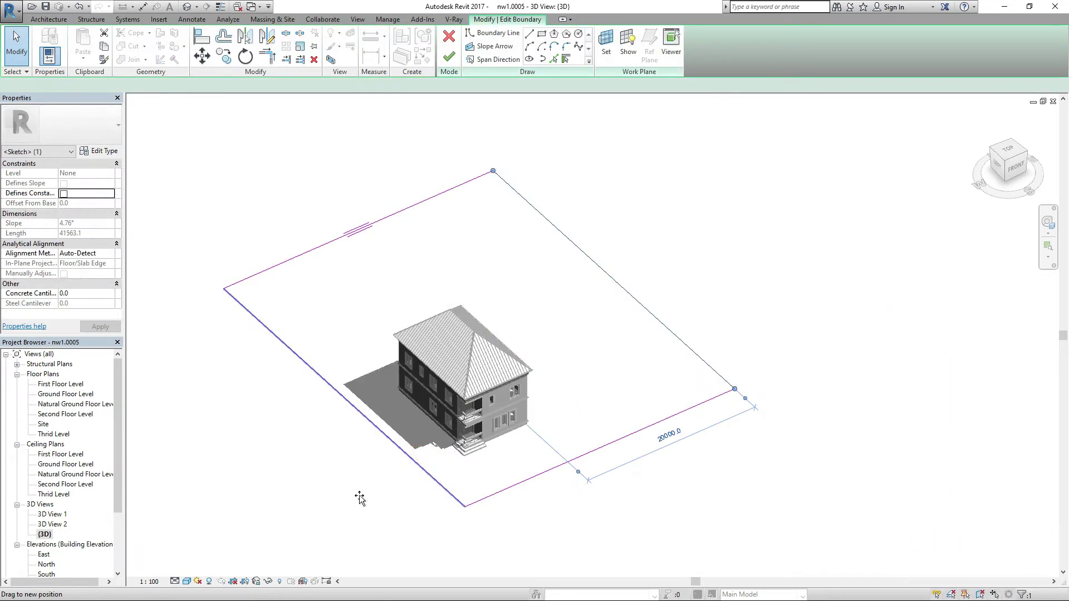
{"action": "left_click_drag", "start_coordinate": [359, 495], "coordinate": [294, 524]}
{"action": "left_click_drag", "start_coordinate": [581, 533], "coordinate": [589, 539]}
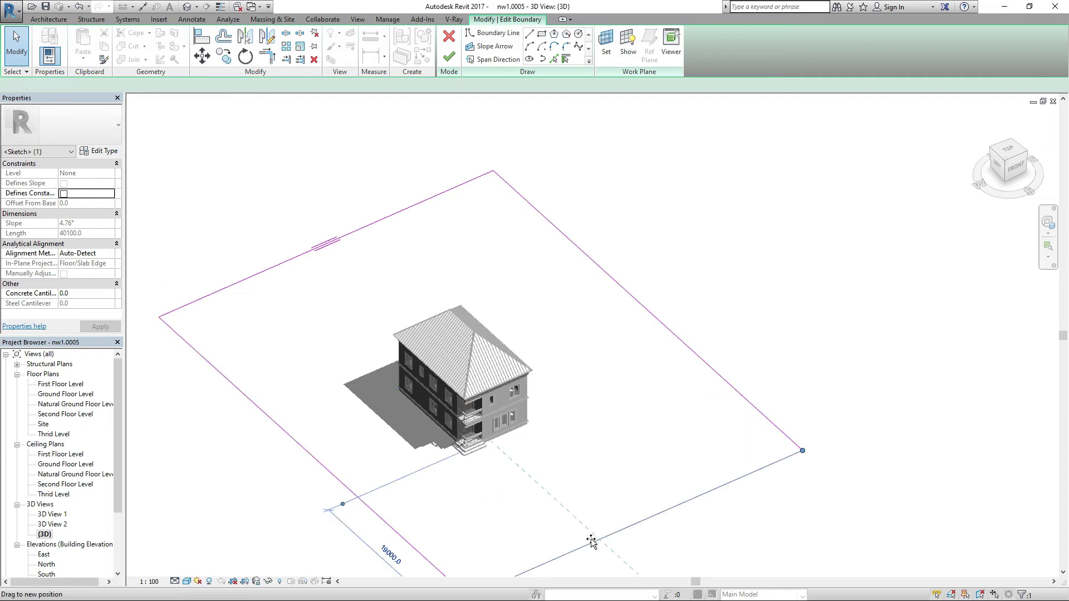
{"action": "left_click", "coordinate": [449, 57]}
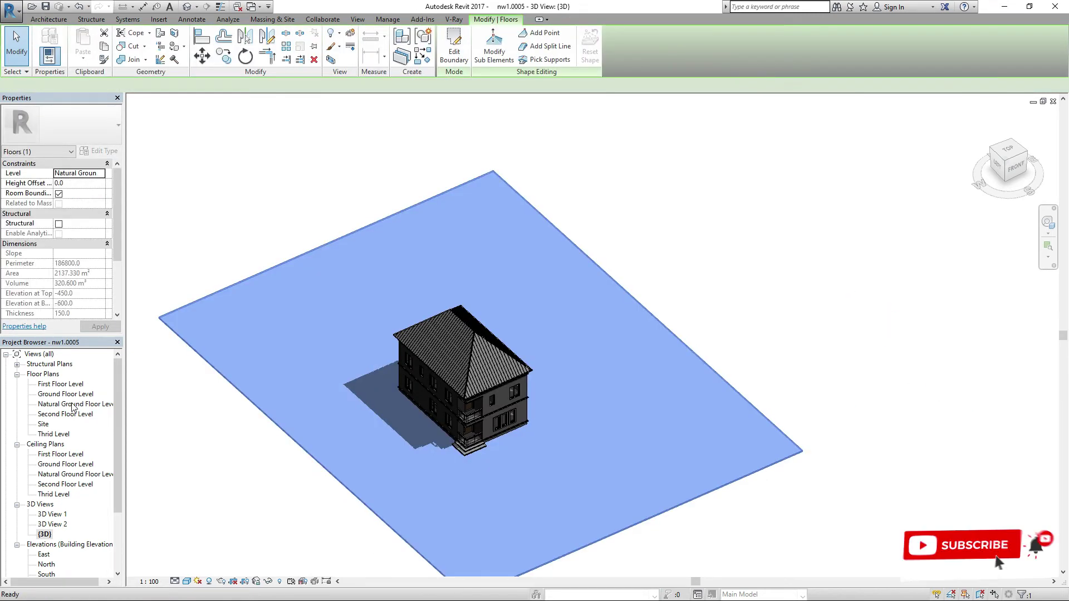
Add a third camera in the Natural Ground Floor Level plan, with the eye near the slab's front right corner and the target beyond the house's back left
{"action": "double_click", "coordinate": [75, 403]}
{"action": "left_click", "coordinate": [198, 7]}
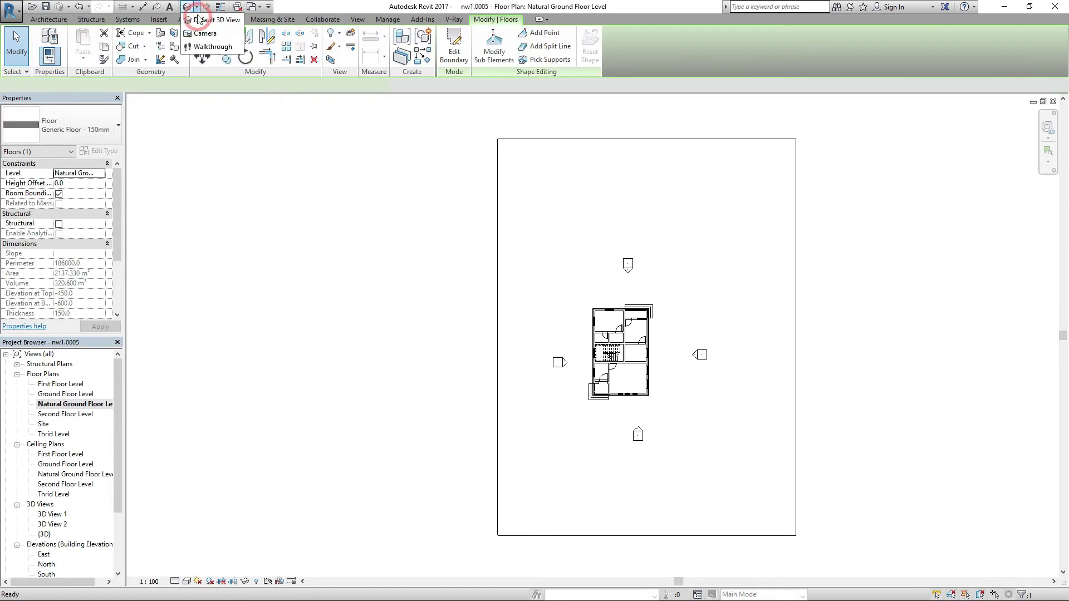
{"action": "left_click", "coordinate": [214, 29]}
{"action": "left_click", "coordinate": [733, 507]}
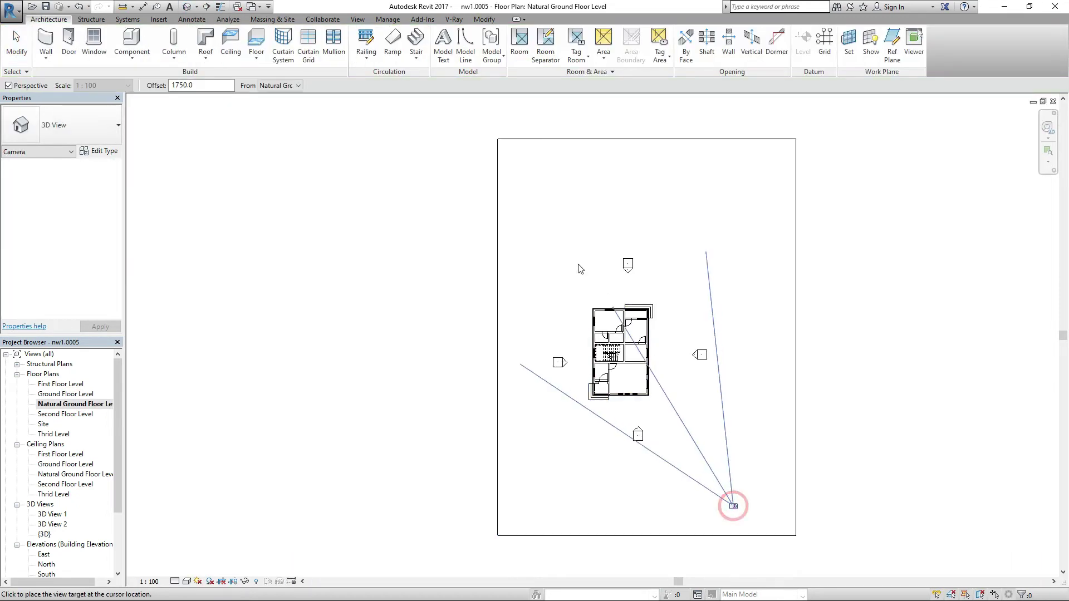
{"action": "left_click", "coordinate": [548, 240]}
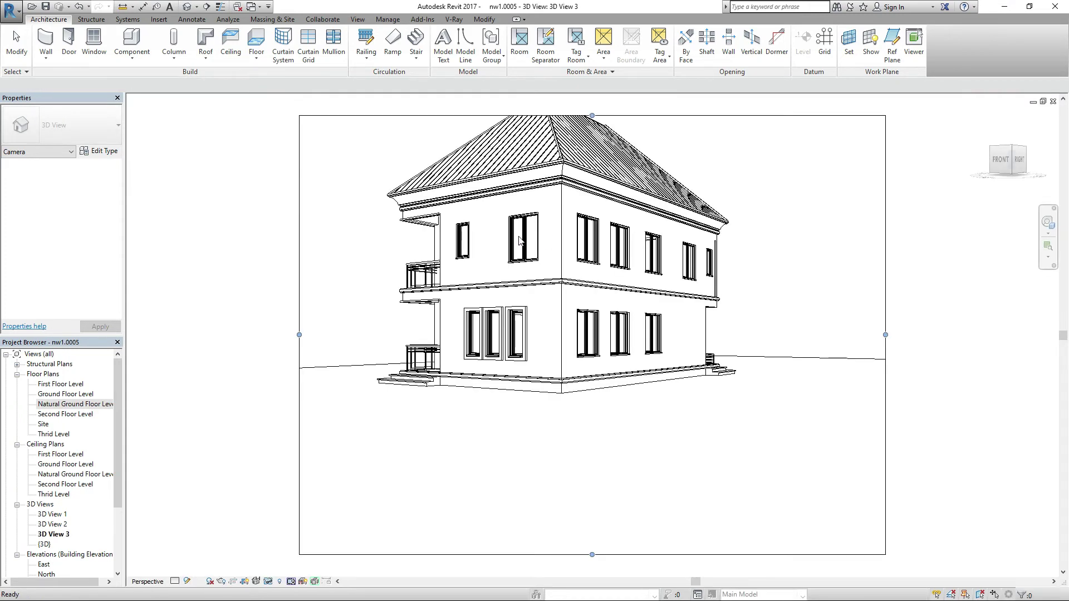
Narrow 3D View 3's crop region from both sides and inspect the far upper wall corner below the eaves
{"action": "left_click_drag", "start_coordinate": [292, 335], "coordinate": [361, 335]}
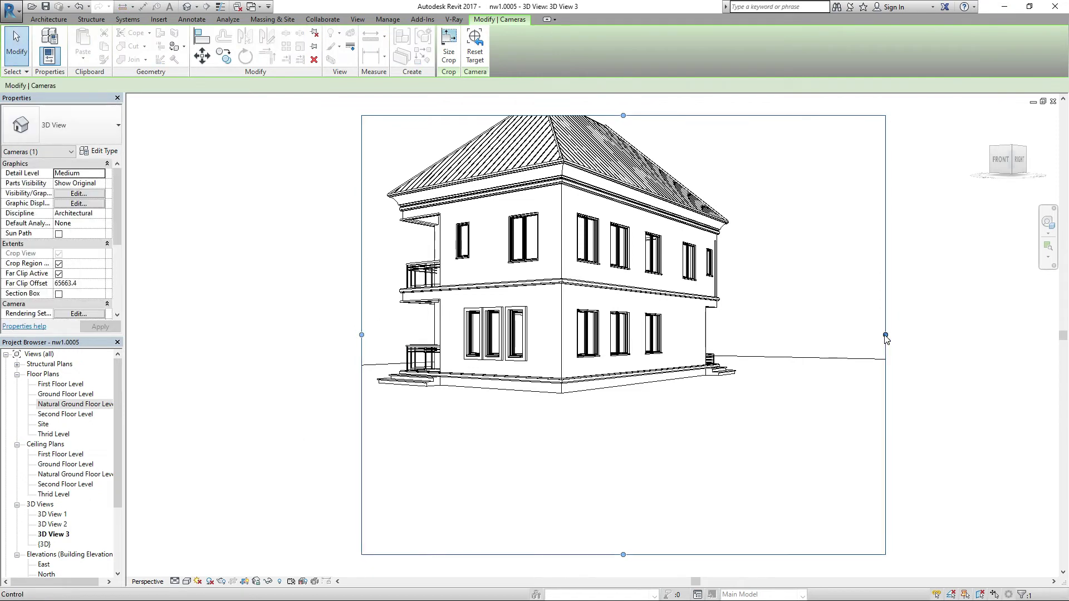
{"action": "left_click_drag", "start_coordinate": [824, 330], "coordinate": [794, 329]}
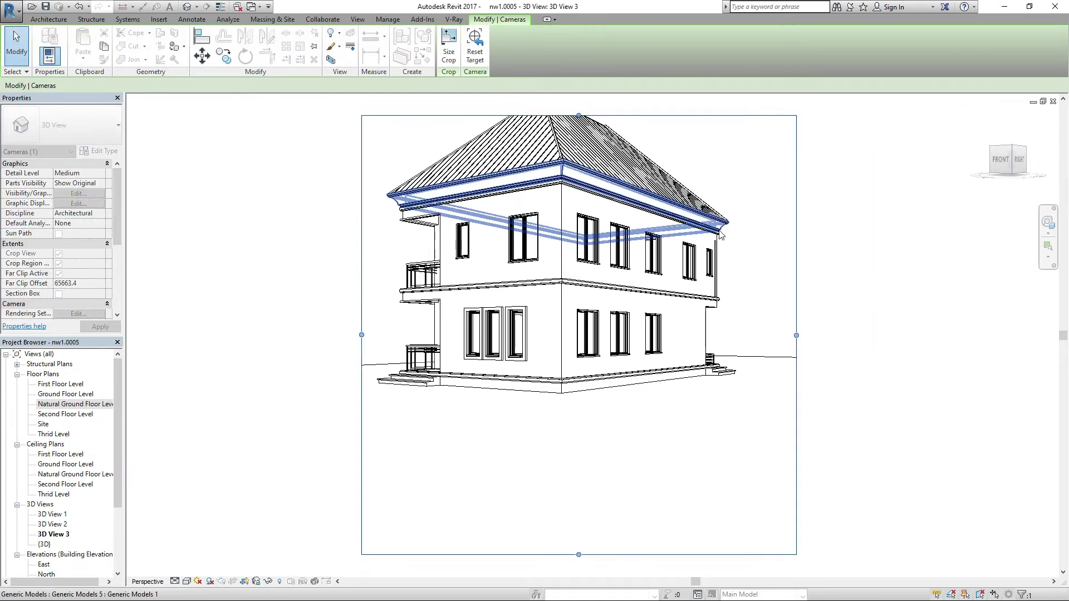
{"action": "scroll", "coordinate": [714, 266], "scroll_direction": "up", "scroll_amount": 8}
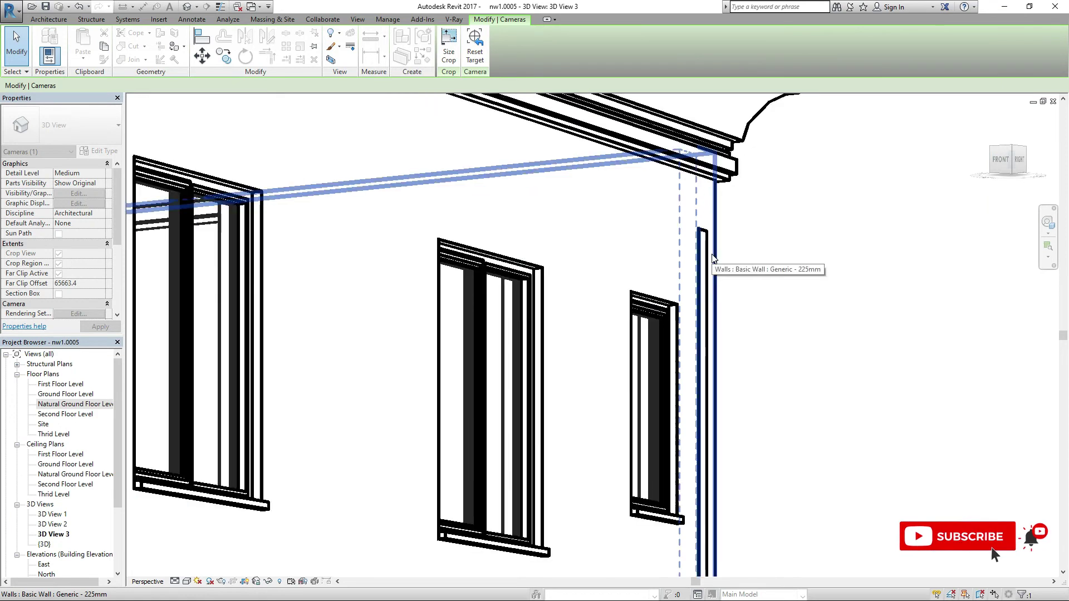
{"action": "left_click", "coordinate": [706, 243]}
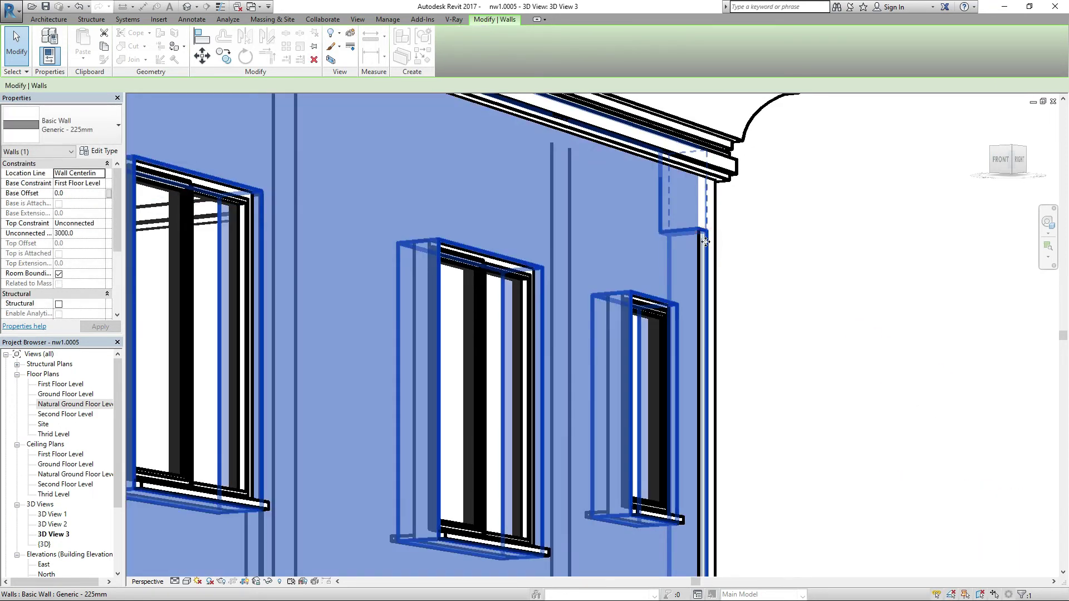
{"action": "scroll", "coordinate": [766, 242], "scroll_direction": "down", "scroll_amount": 3}
{"action": "scroll", "coordinate": [766, 242], "scroll_direction": "down", "scroll_amount": 2}
{"action": "left_click", "coordinate": [767, 244]}
{"action": "scroll", "coordinate": [768, 243], "scroll_direction": "down", "scroll_amount": 4}
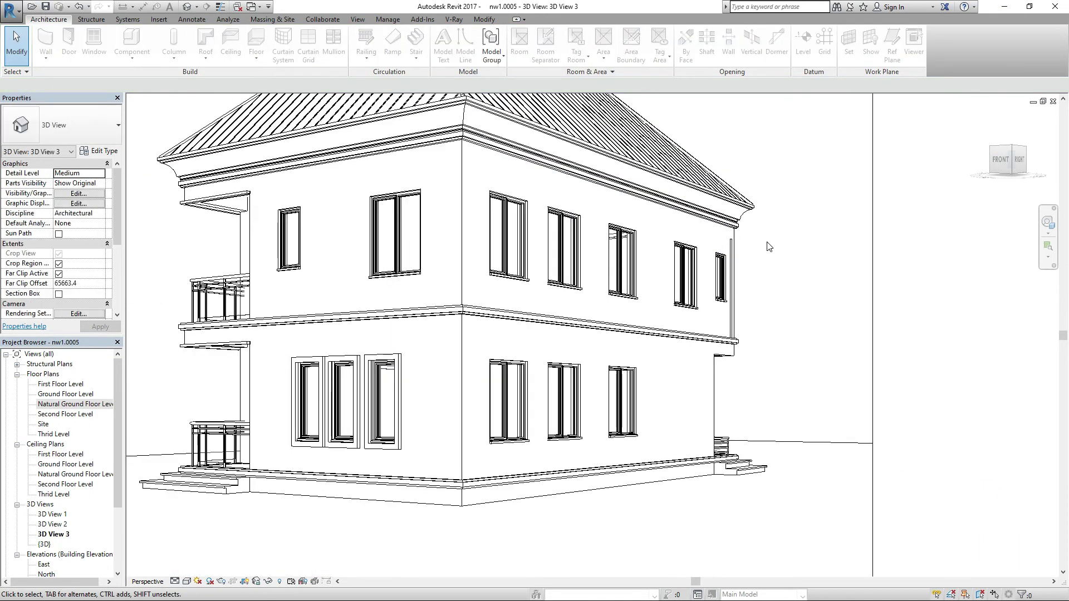
Trim the crop region's right side, extend its upper edge above the roof peak and bring its lower edge up close beneath the house
{"action": "left_click", "coordinate": [836, 317]}
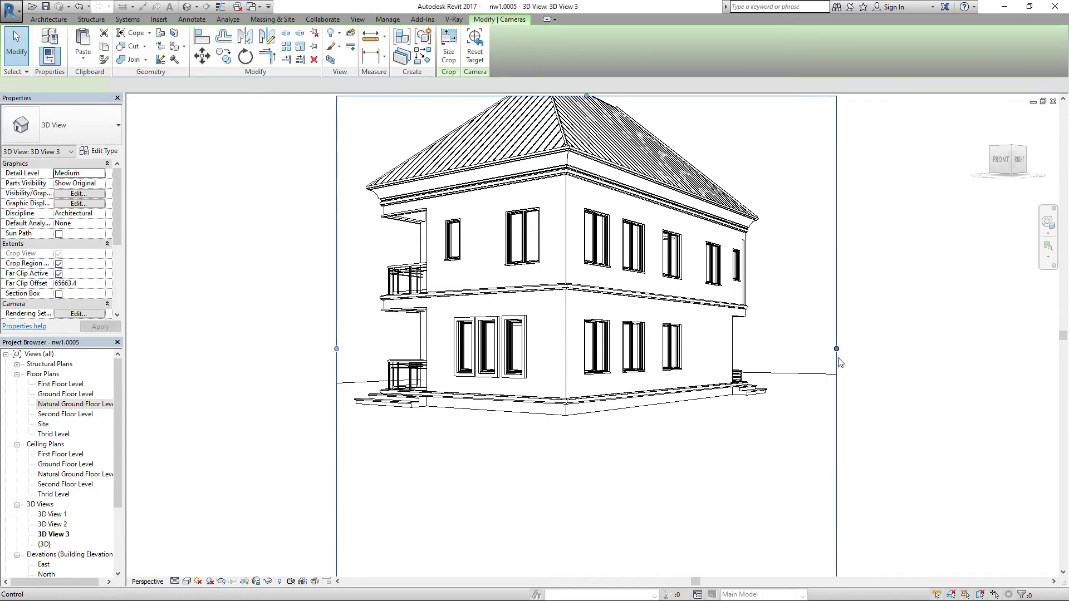
{"action": "left_click_drag", "start_coordinate": [811, 349], "coordinate": [795, 349]}
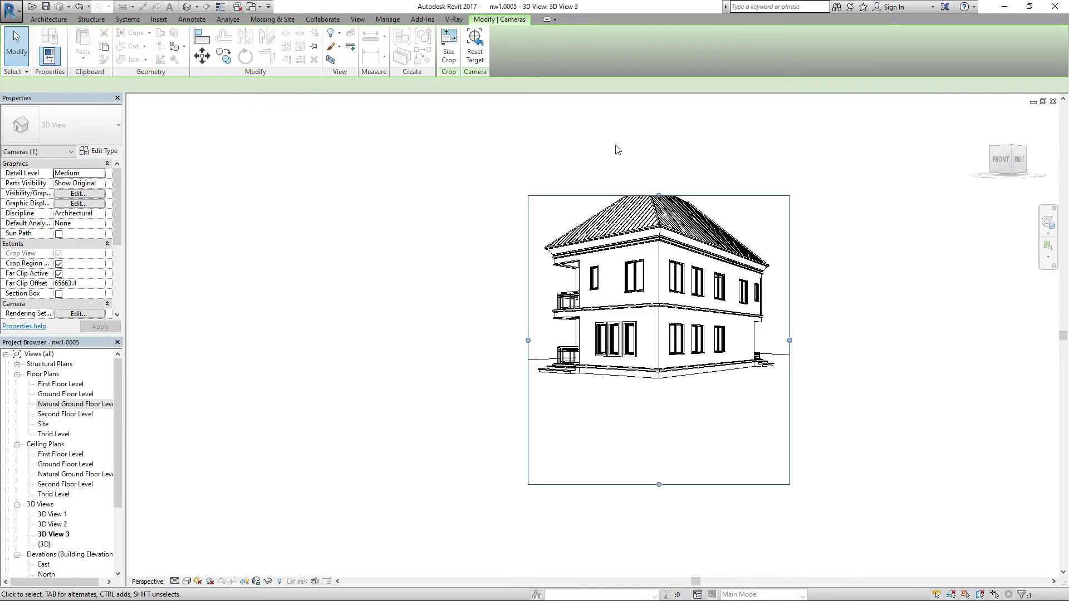
{"action": "left_click_drag", "start_coordinate": [659, 196], "coordinate": [661, 162]}
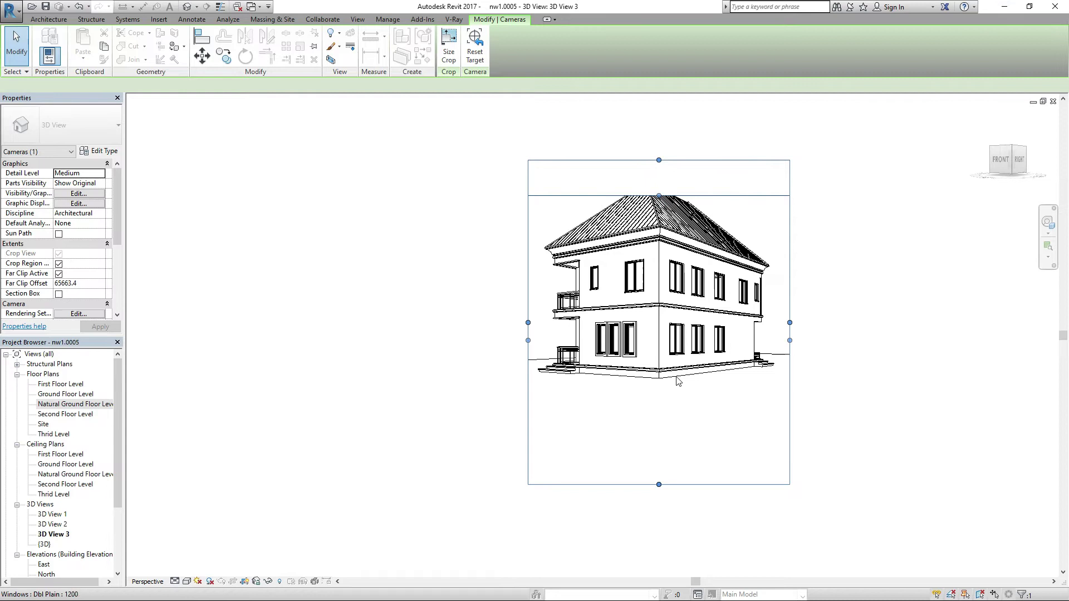
{"action": "left_click_drag", "start_coordinate": [659, 484], "coordinate": [666, 405]}
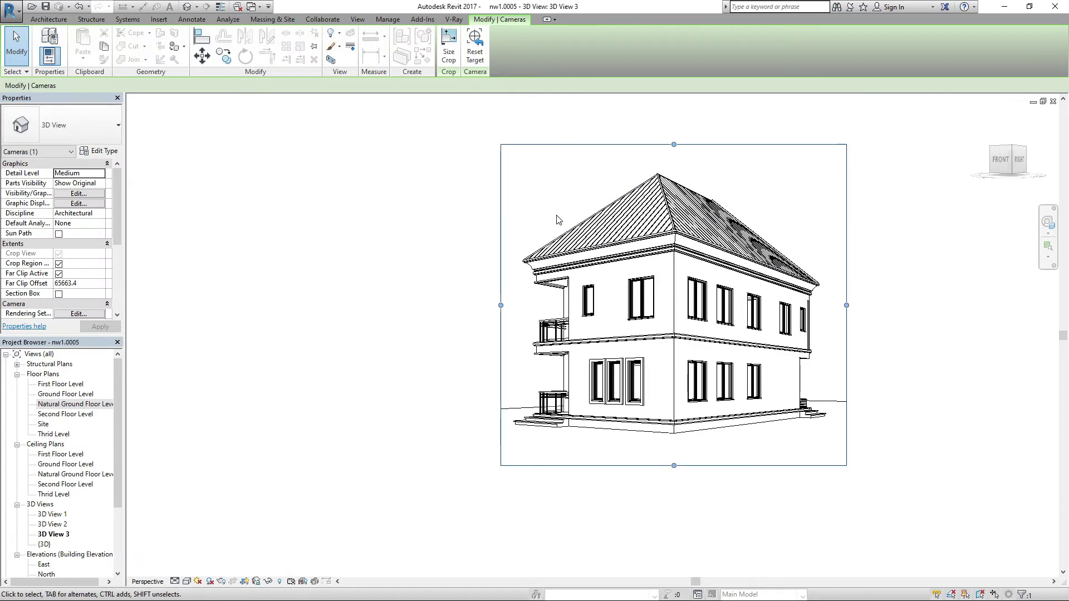
{"action": "scroll", "coordinate": [556, 219], "scroll_direction": "up", "scroll_amount": 2}
{"action": "left_click", "coordinate": [406, 258]}
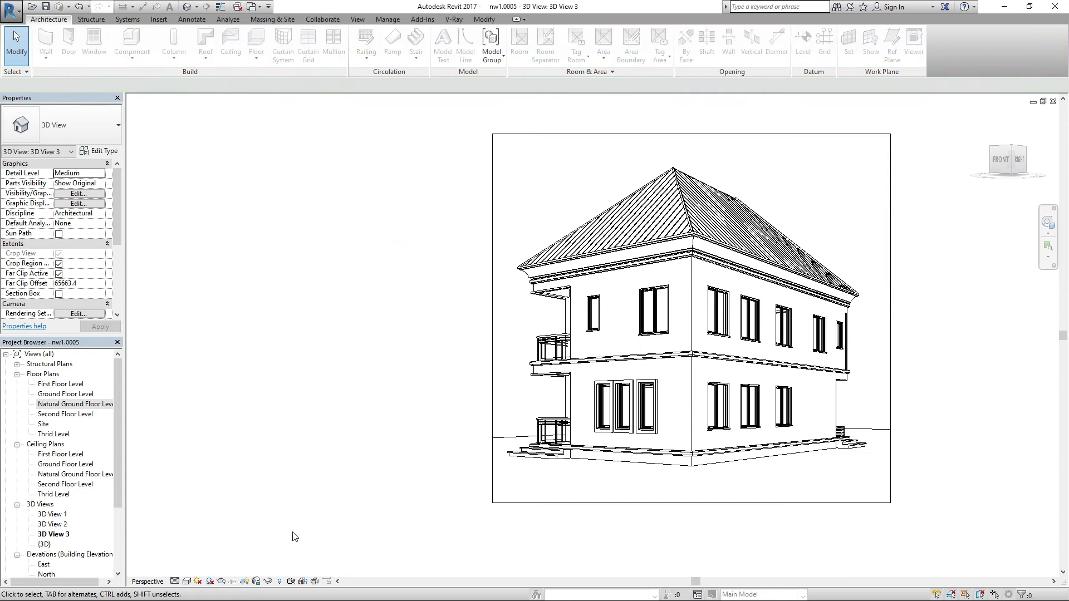
Turn on cast shadows in 3D View 3 and enable ambient shadows and sketchy lines in its graphic display options
{"action": "left_click", "coordinate": [210, 582]}
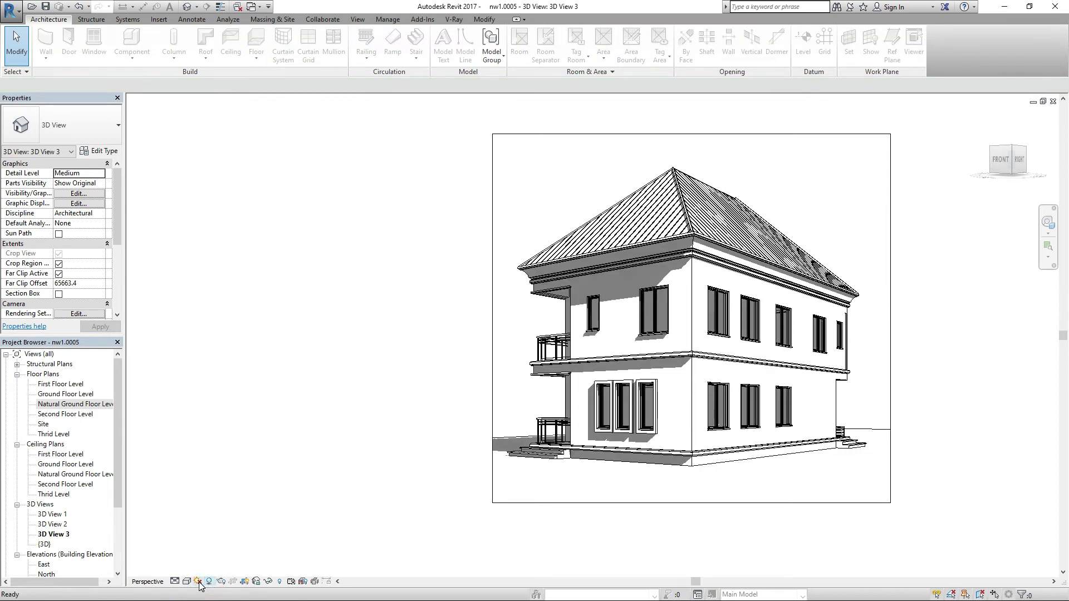
{"action": "left_click", "coordinate": [88, 202]}
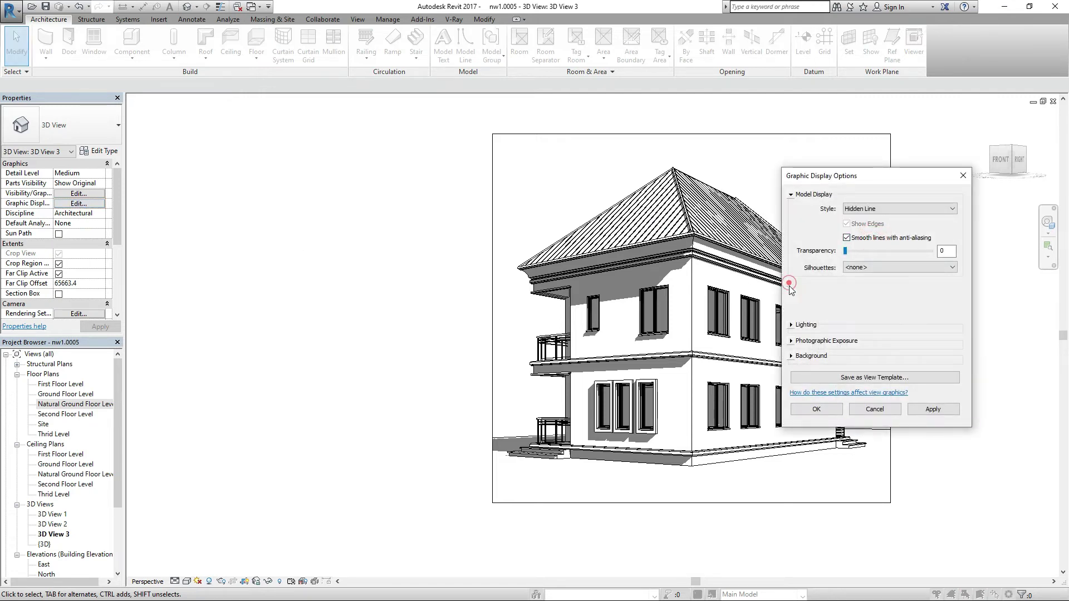
{"action": "left_click", "coordinate": [795, 315]}
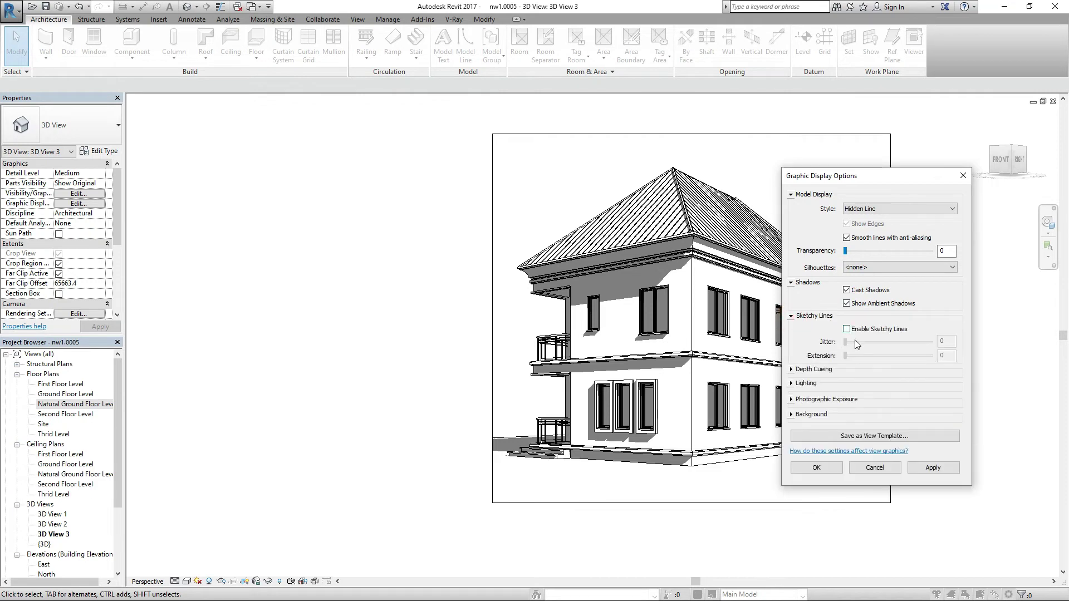
{"action": "left_click", "coordinate": [847, 329]}
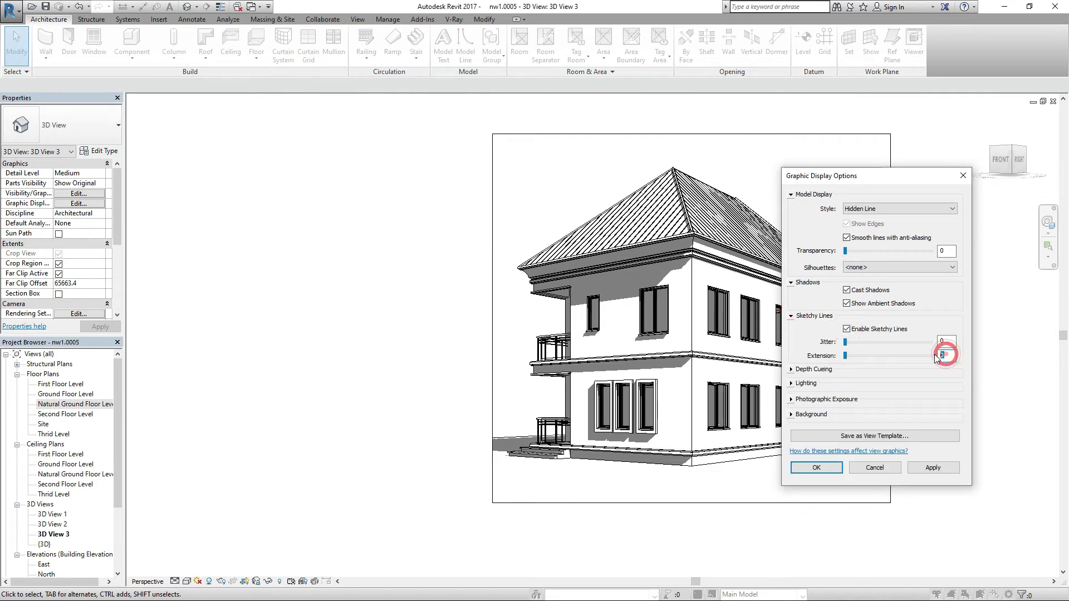
{"action": "left_click", "coordinate": [816, 468]}
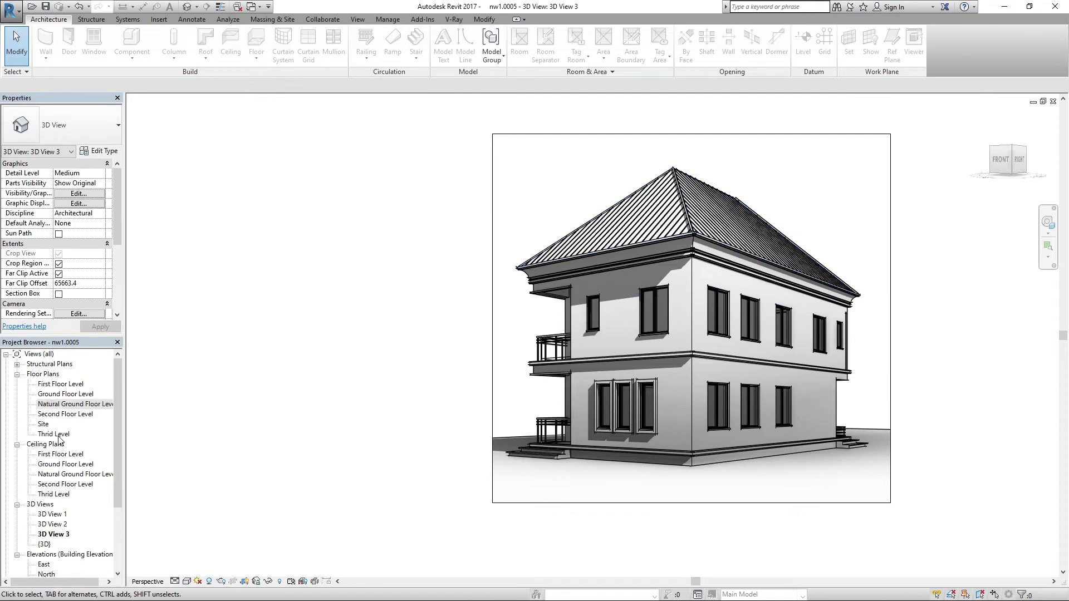
In the Natural Ground Floor Level plan, draw unconnected 2500-high walls, 33000 long left of the house and continuing behind it to the slab's right edge
{"action": "double_click", "coordinate": [71, 404]}
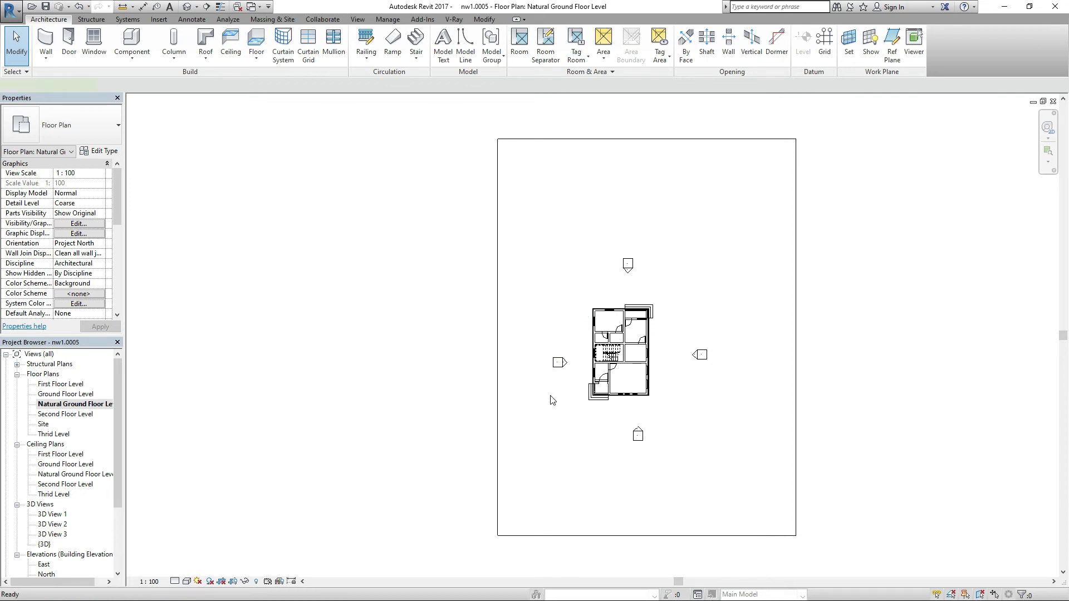
{"action": "key", "text": "w"}
{"action": "key", "text": "a"}
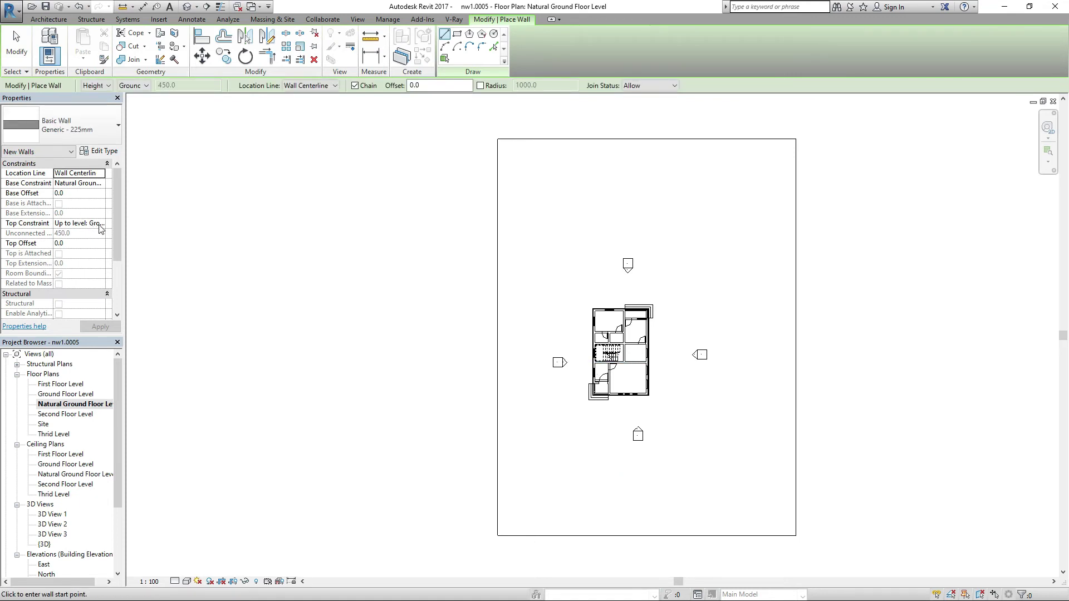
{"action": "left_click", "coordinate": [101, 223]}
{"action": "left_click", "coordinate": [100, 223]}
{"action": "left_click", "coordinate": [98, 238]}
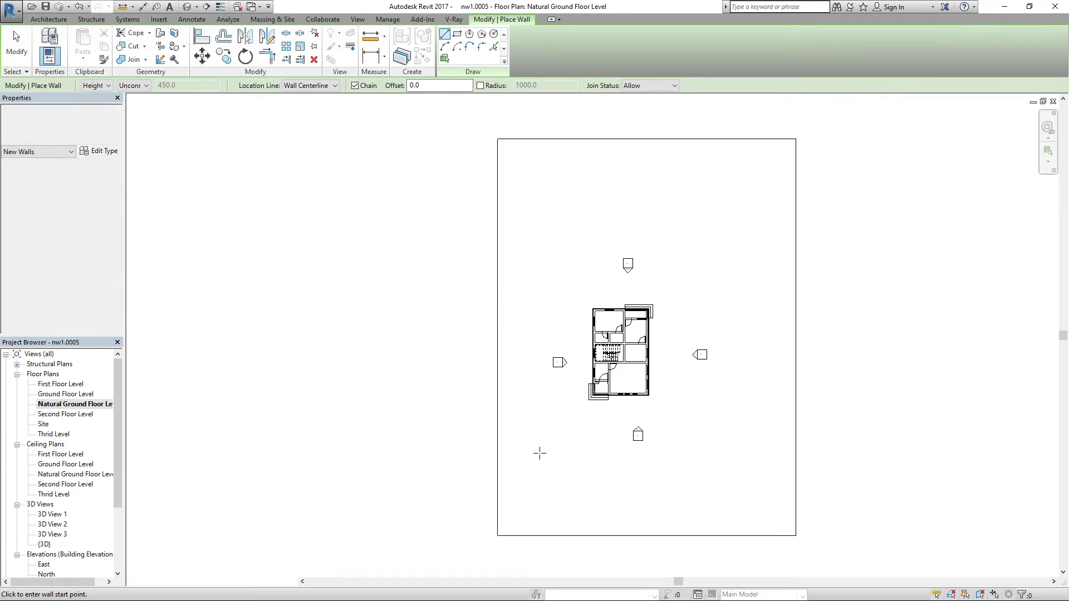
{"action": "left_click", "coordinate": [574, 535]}
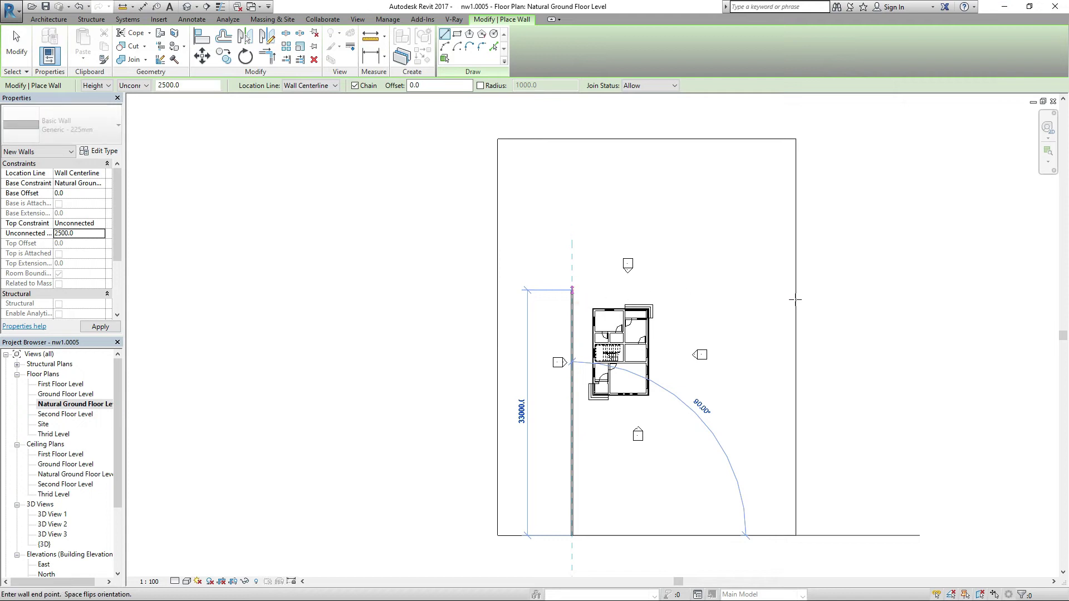
{"action": "left_click", "coordinate": [572, 288]}
{"action": "left_click", "coordinate": [794, 290]}
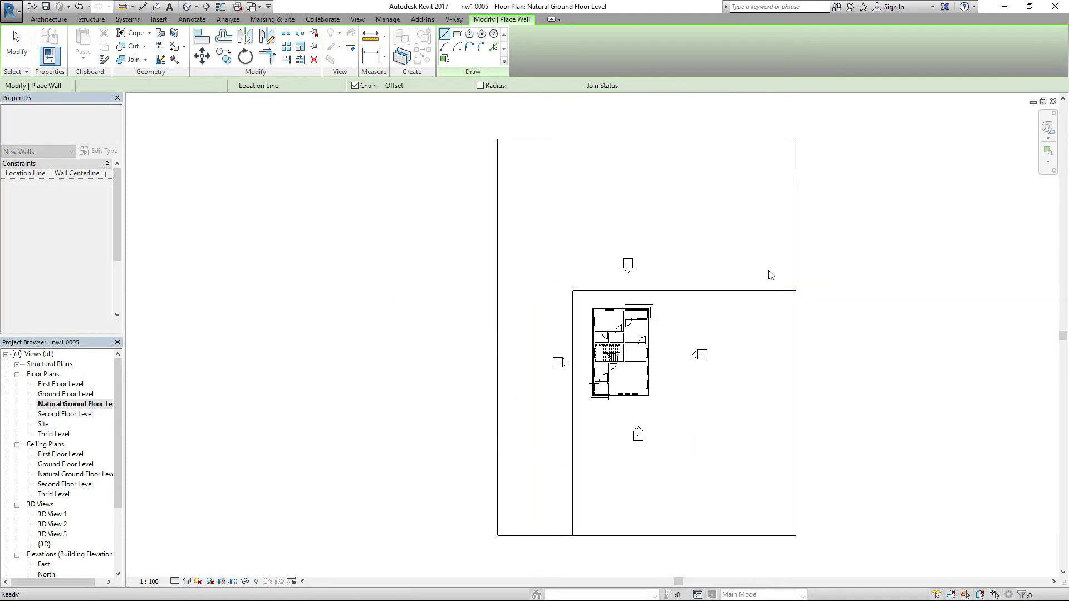
{"action": "key", "text": "Escape"}
{"action": "key", "text": "Escape"}
Edit the ground slab's boundary, aligning its back and left edges with the new walls, and finish the sketch
{"action": "left_click", "coordinate": [693, 139]}
{"action": "double_click", "coordinate": [693, 140]}
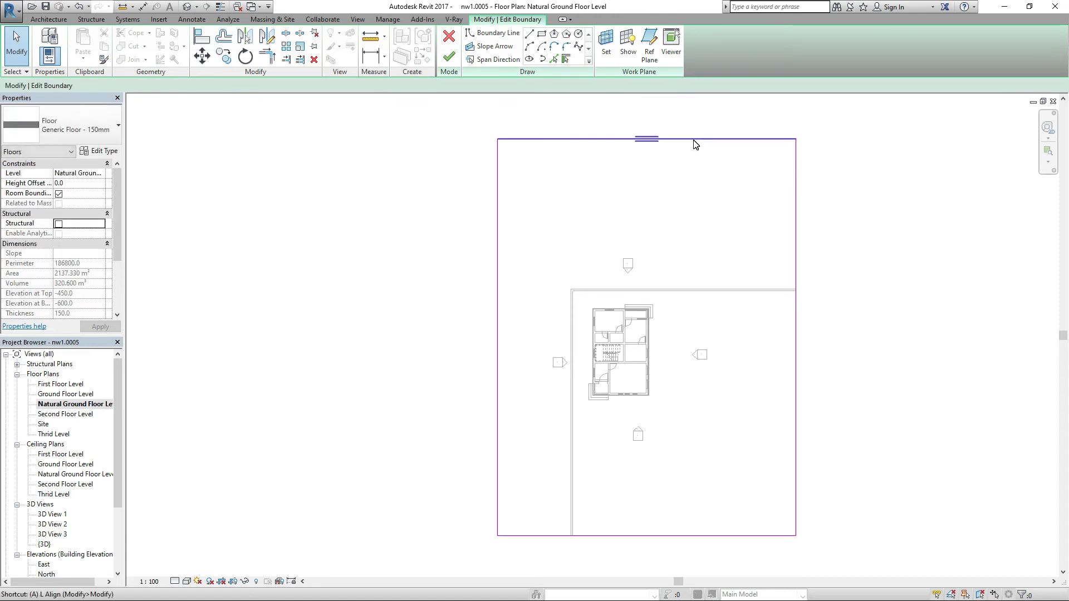
{"action": "key", "text": "l"}
{"action": "left_click", "coordinate": [709, 288]}
{"action": "left_click", "coordinate": [703, 138]}
{"action": "left_click", "coordinate": [566, 323]}
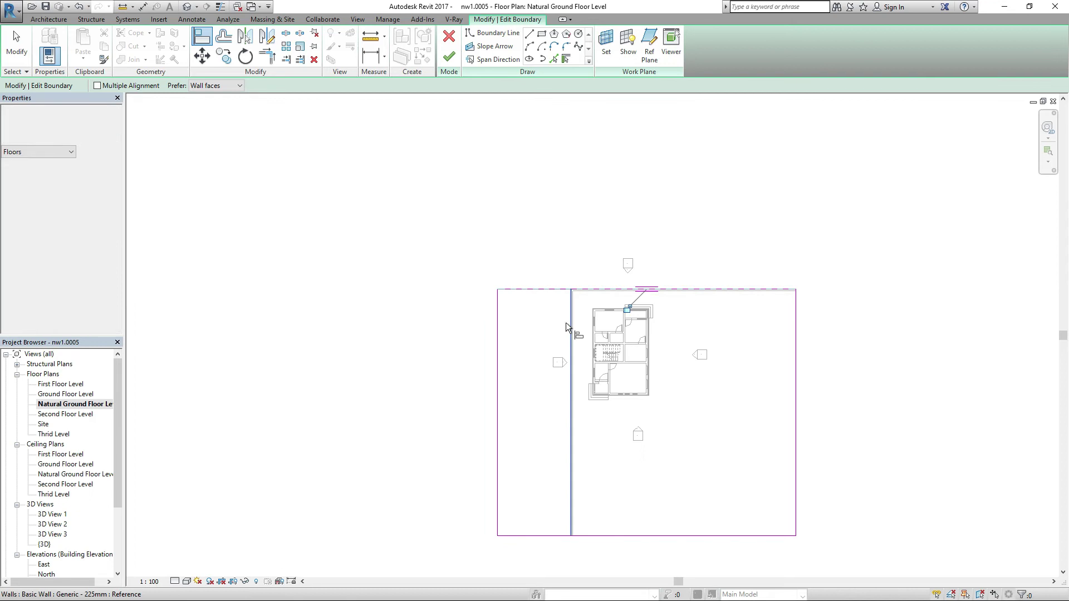
{"action": "left_click", "coordinate": [496, 337]}
{"action": "left_click", "coordinate": [450, 60]}
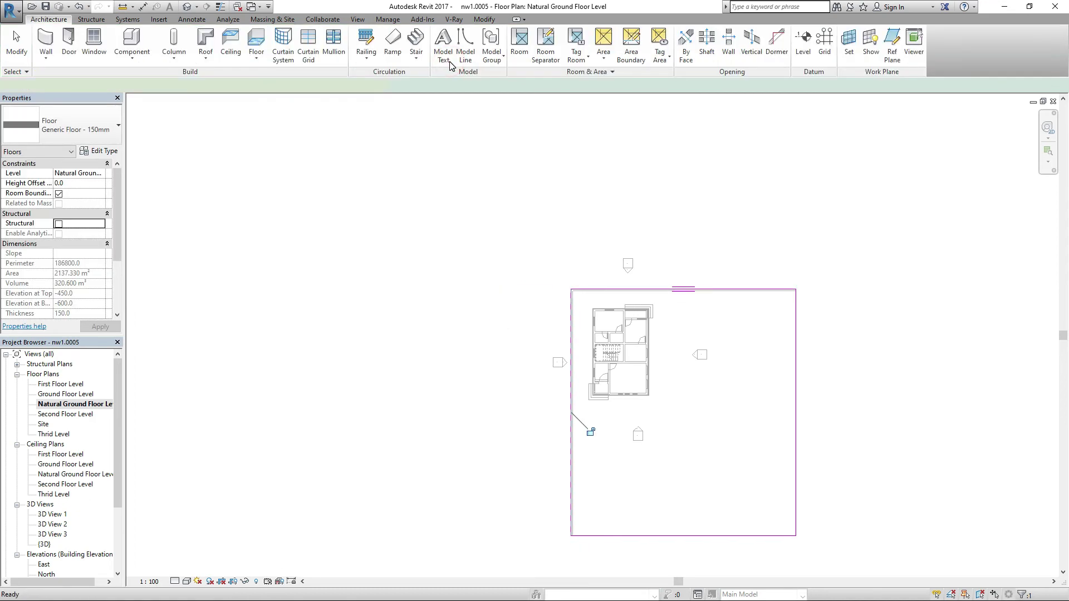
{"action": "left_click", "coordinate": [432, 169]}
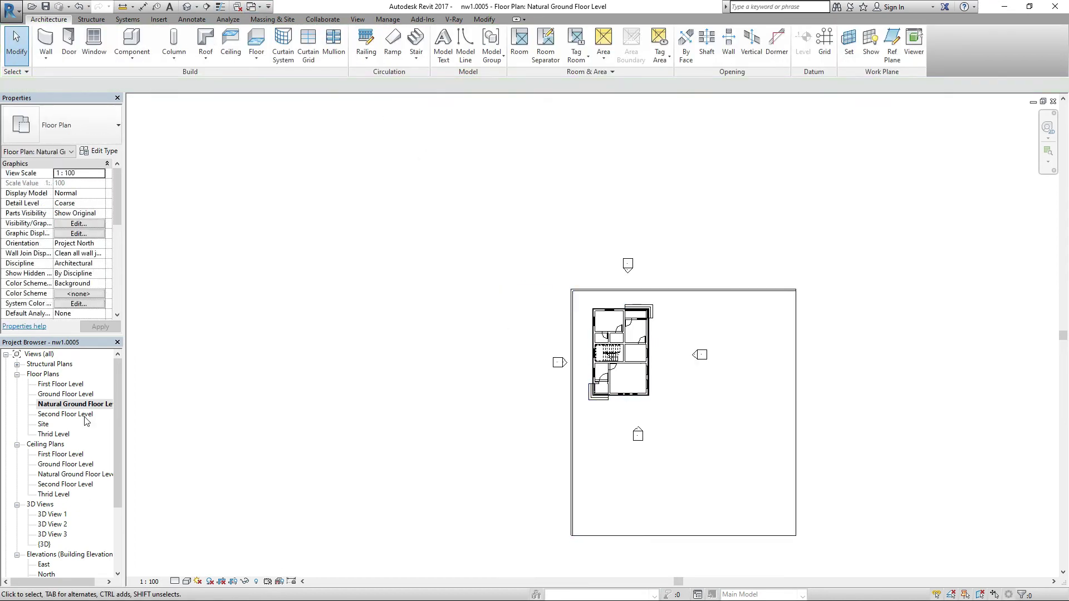
Open 3D View 3 and examine the house with the boundary walls behind it
{"action": "double_click", "coordinate": [60, 534]}
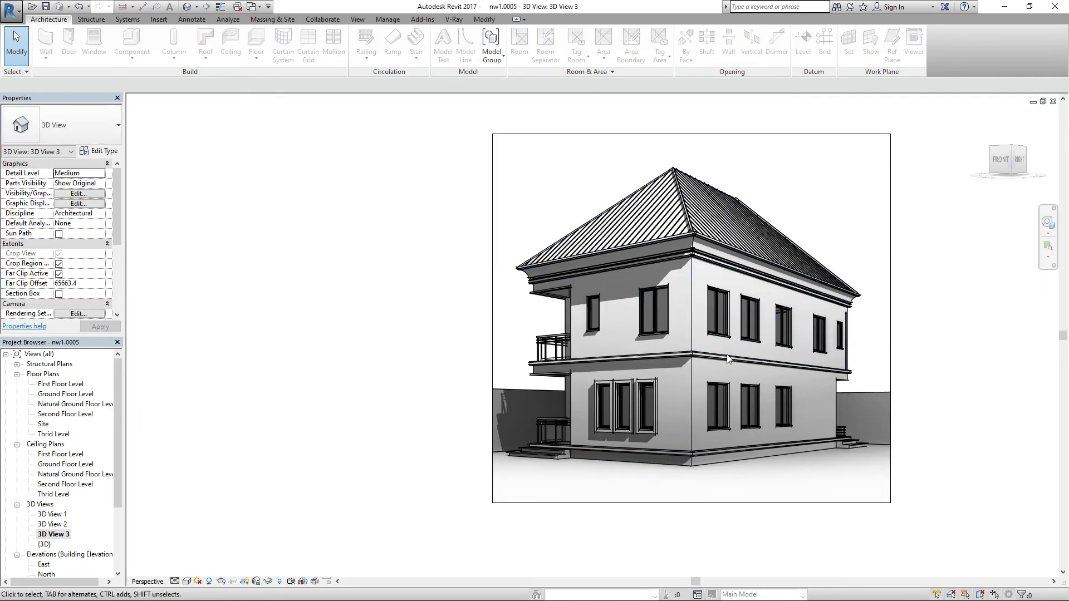
{"action": "scroll", "coordinate": [924, 272], "scroll_direction": "up", "scroll_amount": 4}
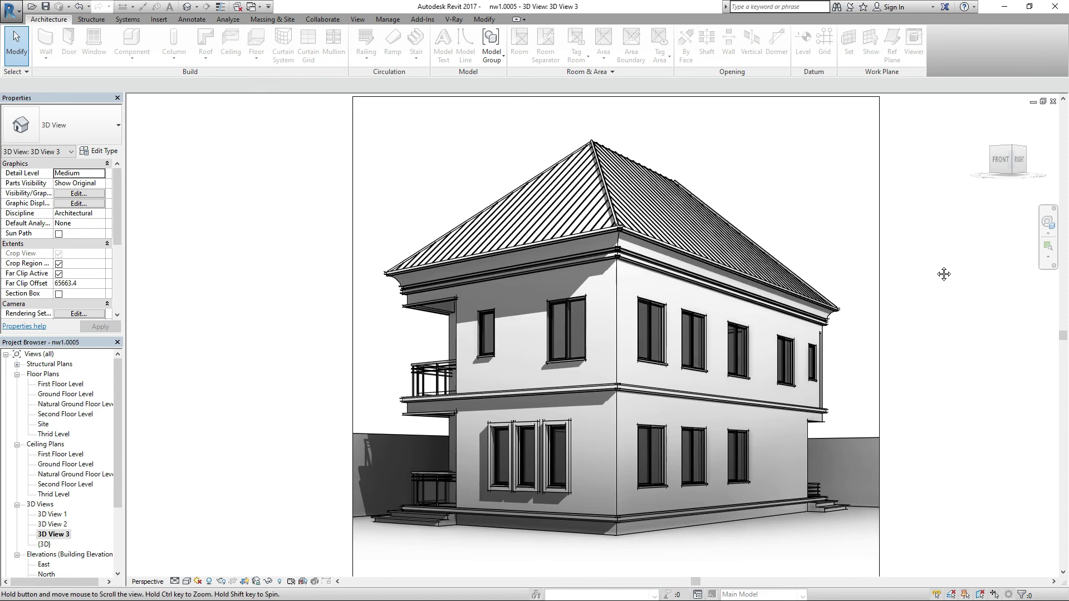